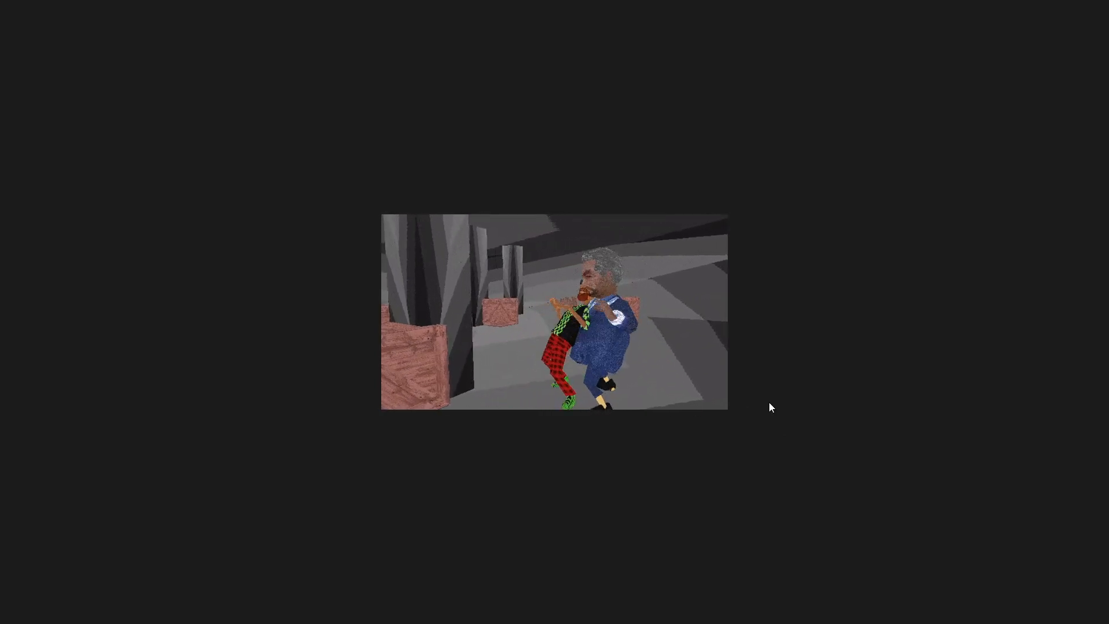
- Close the image preview, switch to Notepad++ and review the requirements list, highlighting the "UV-mapped actor model" entry
key("Escape")
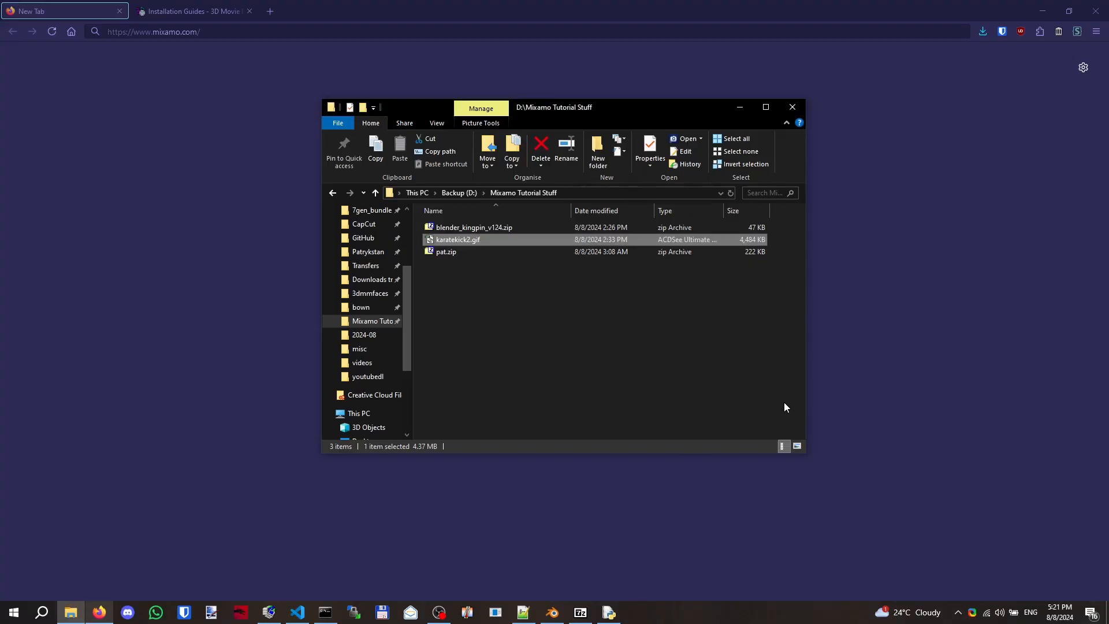
left_click(524, 612)
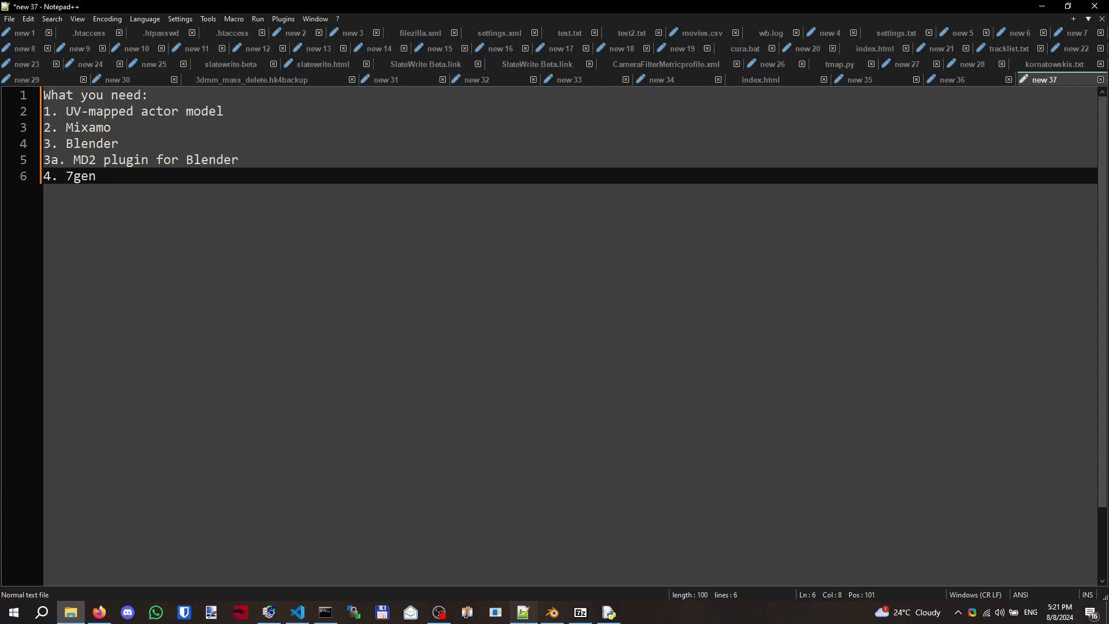
left_click_drag(320, 325, 230, 110)
left_click(93, 125)
left_click(235, 113)
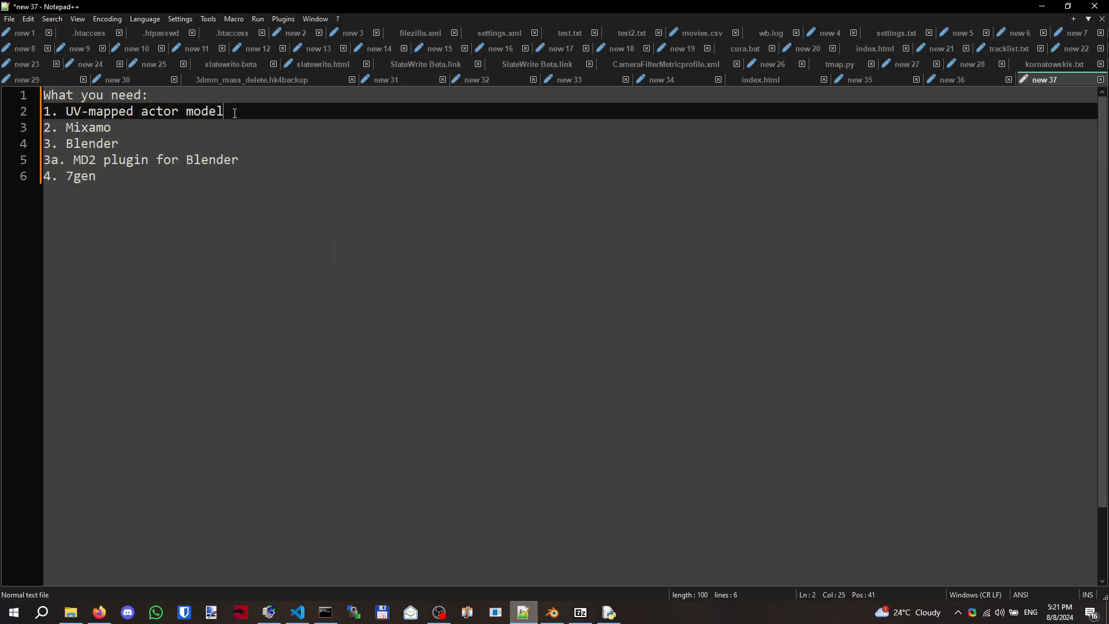
left_click_drag(234, 113, 77, 111)
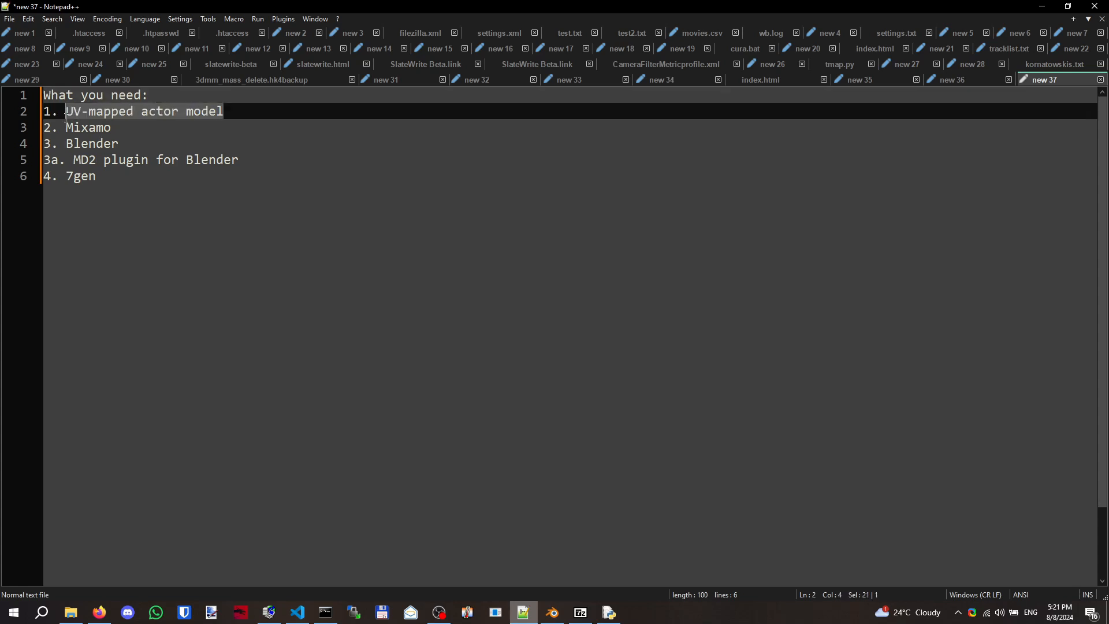
left_click(136, 192)
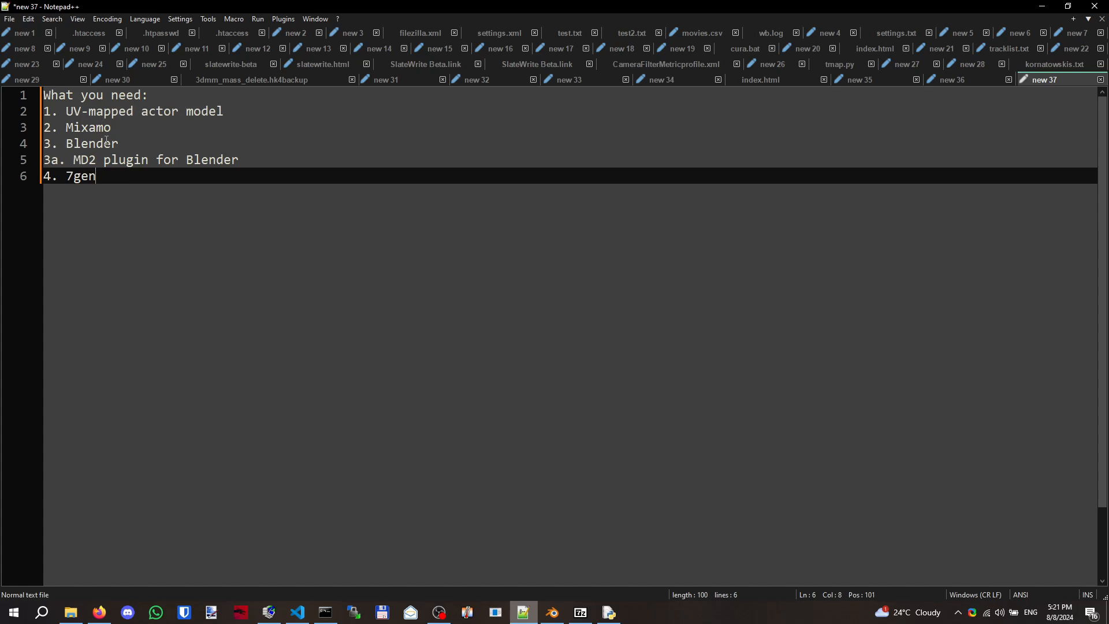
- Extract spritesheet.png from pat.zip into the D:\Mixamo Tutorial Stuff folder using 7-Zip
left_click(71, 612)
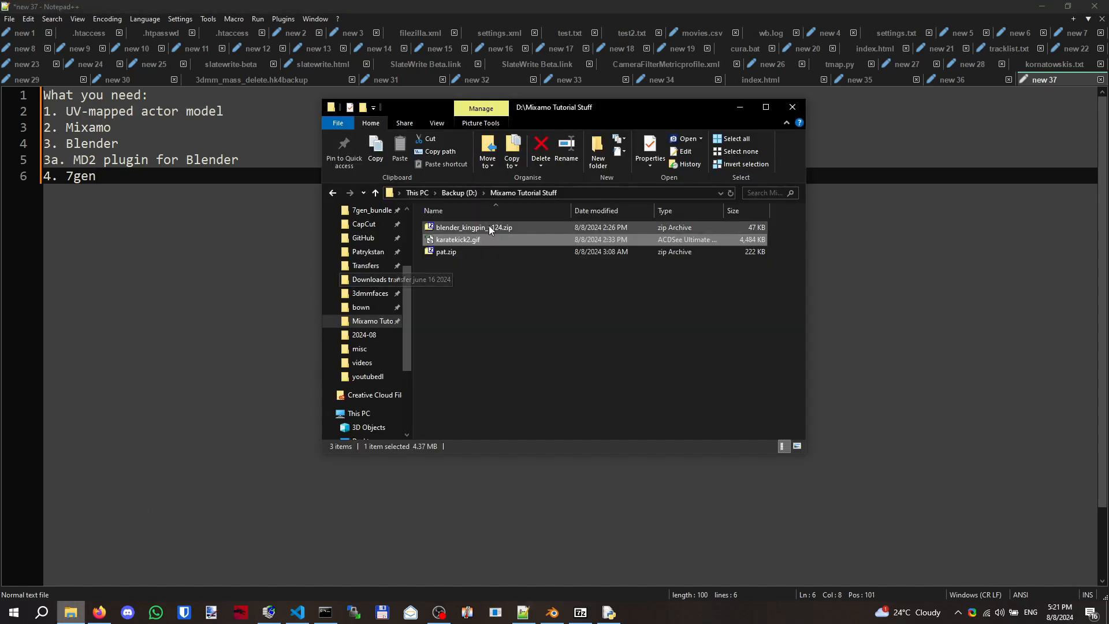
left_click(463, 252)
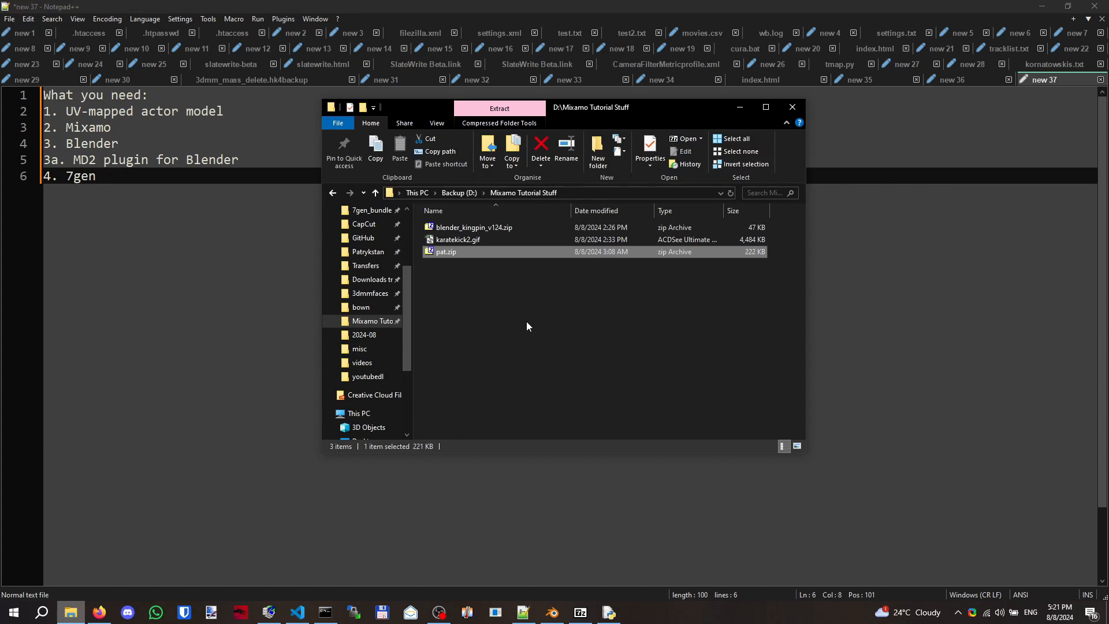
left_click(167, 252)
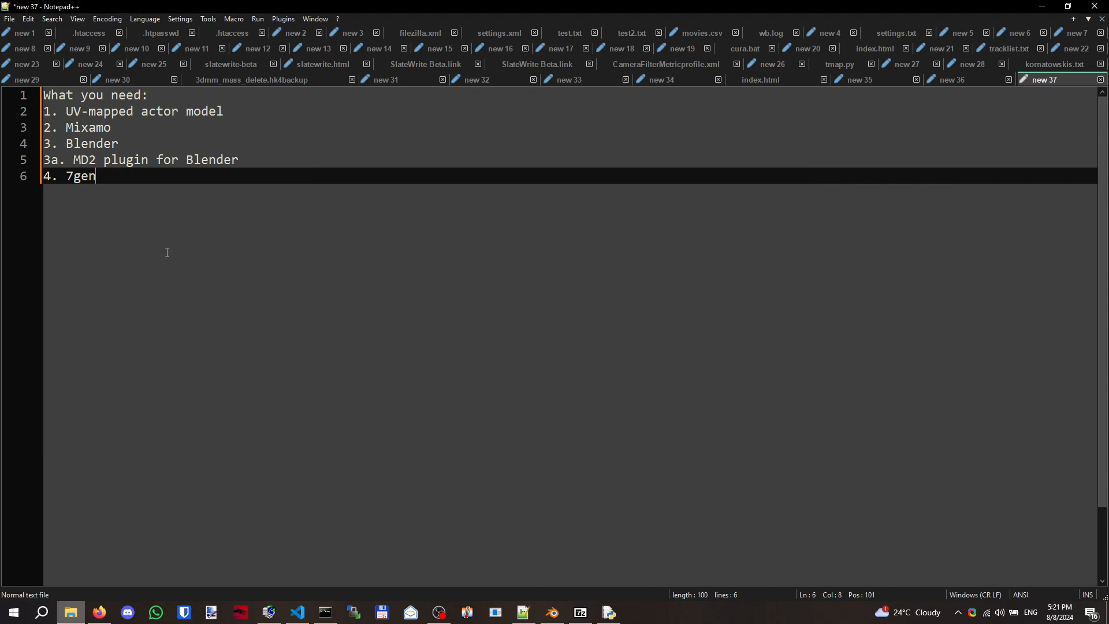
left_click(70, 613)
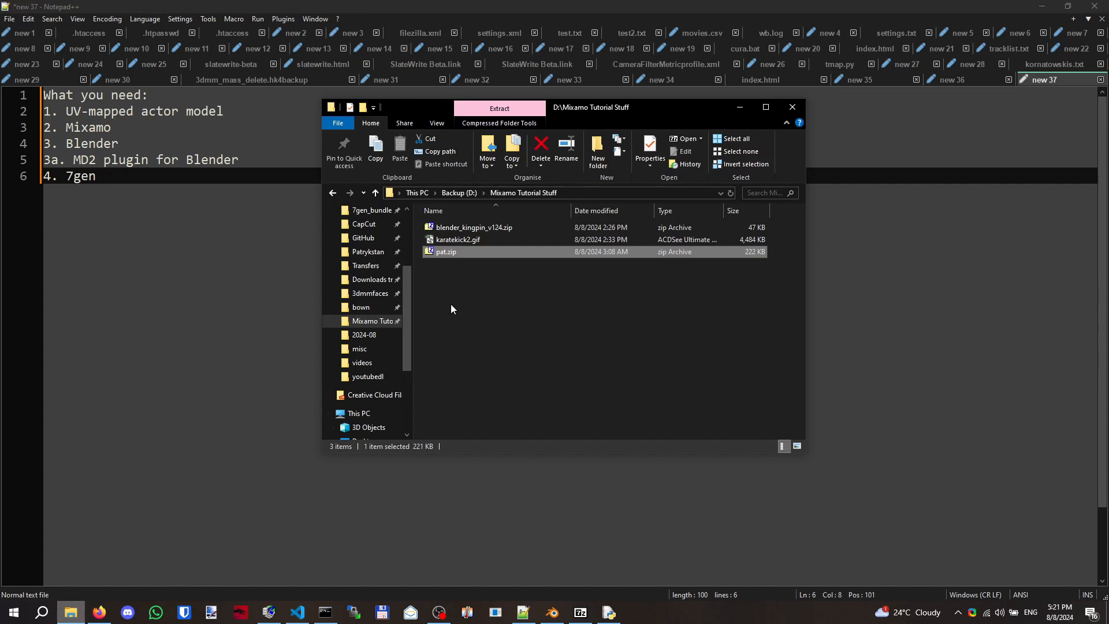
double_click(452, 254)
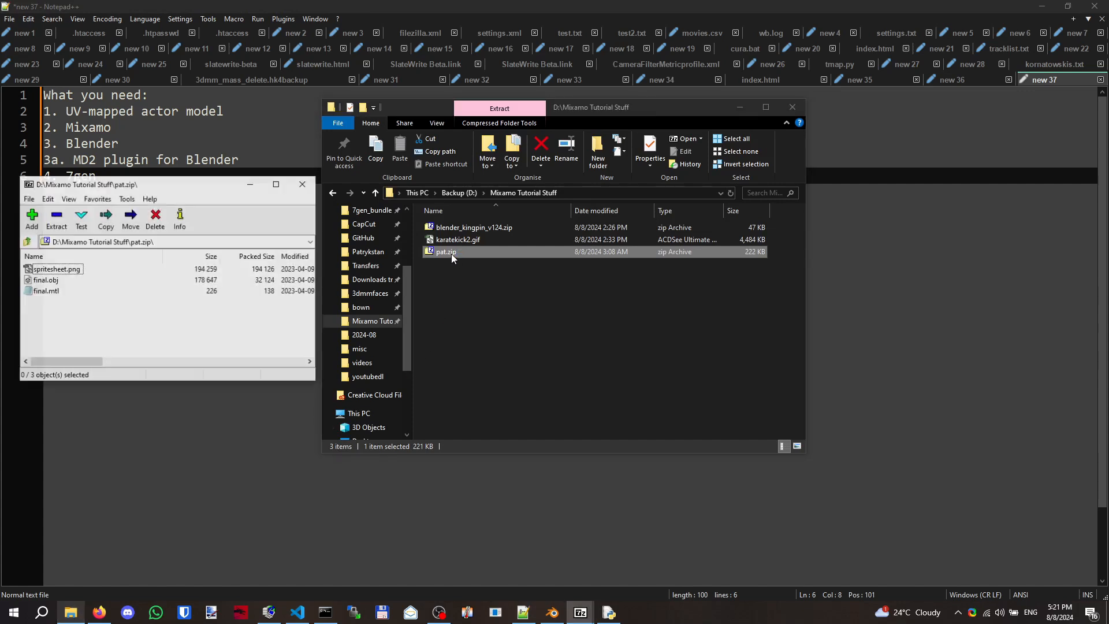
left_click(74, 270)
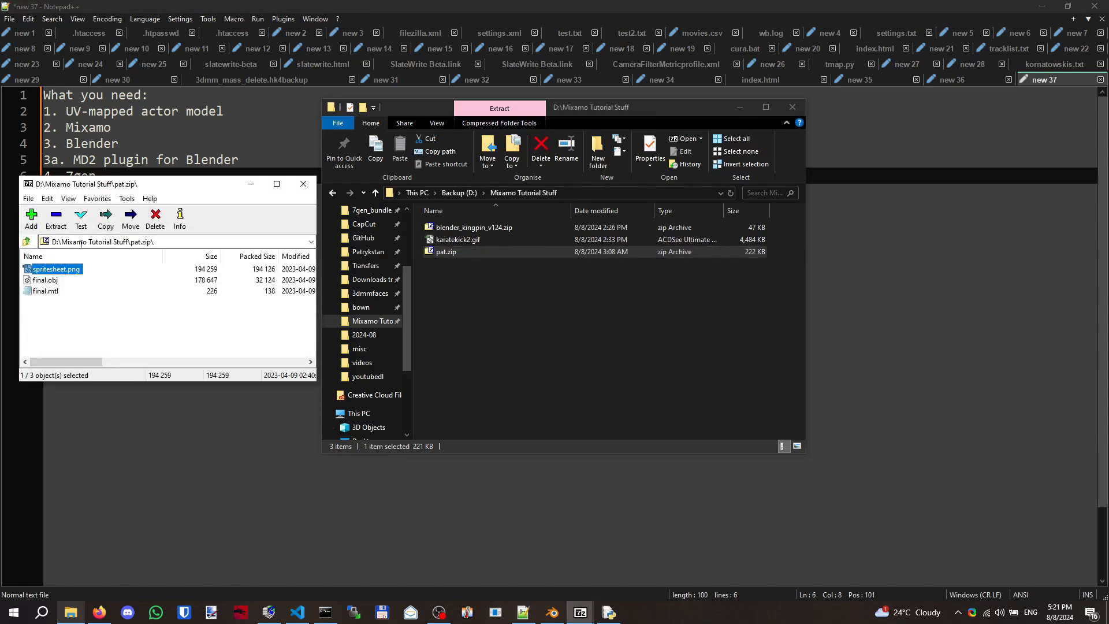
left_click(106, 217)
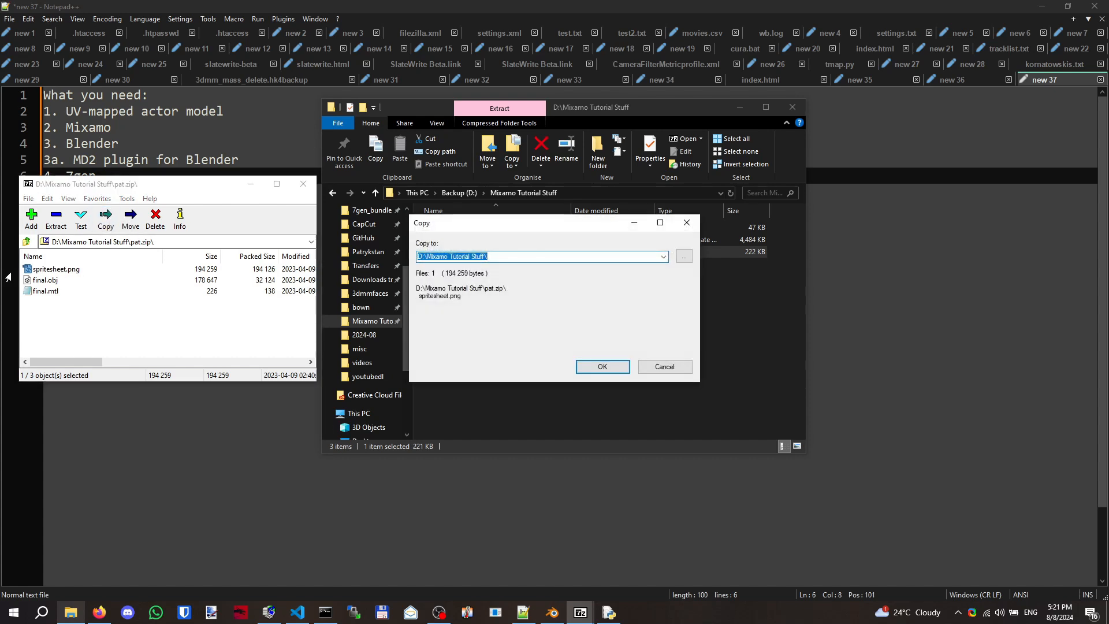
left_click(607, 372)
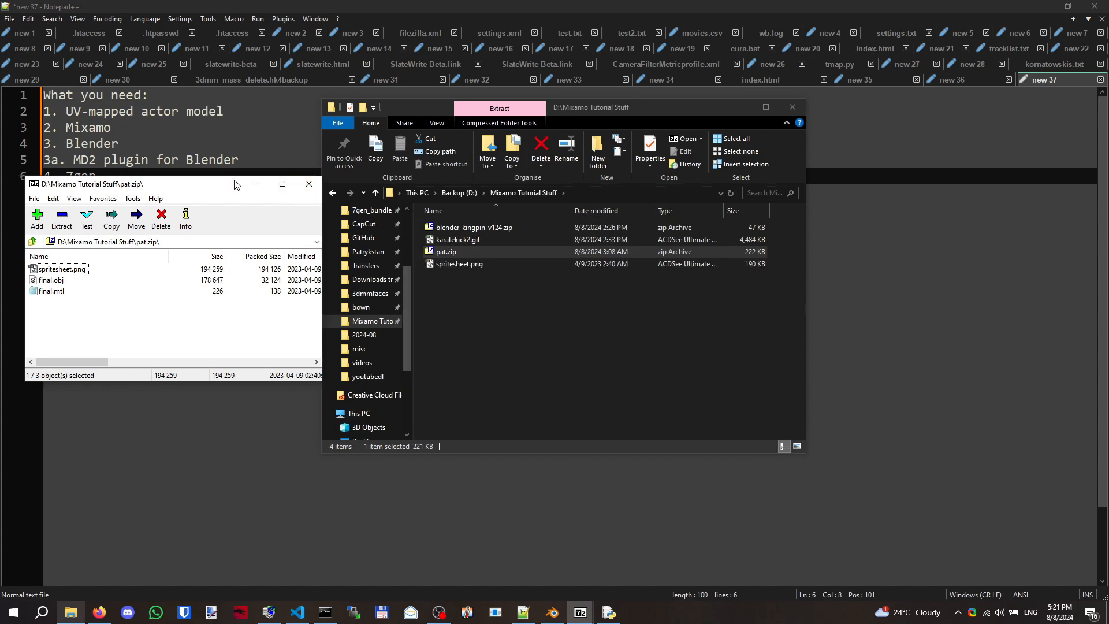
- Look at the extracted spritesheet.png texture and close the pat.zip archive
left_click_drag(229, 183, 252, 217)
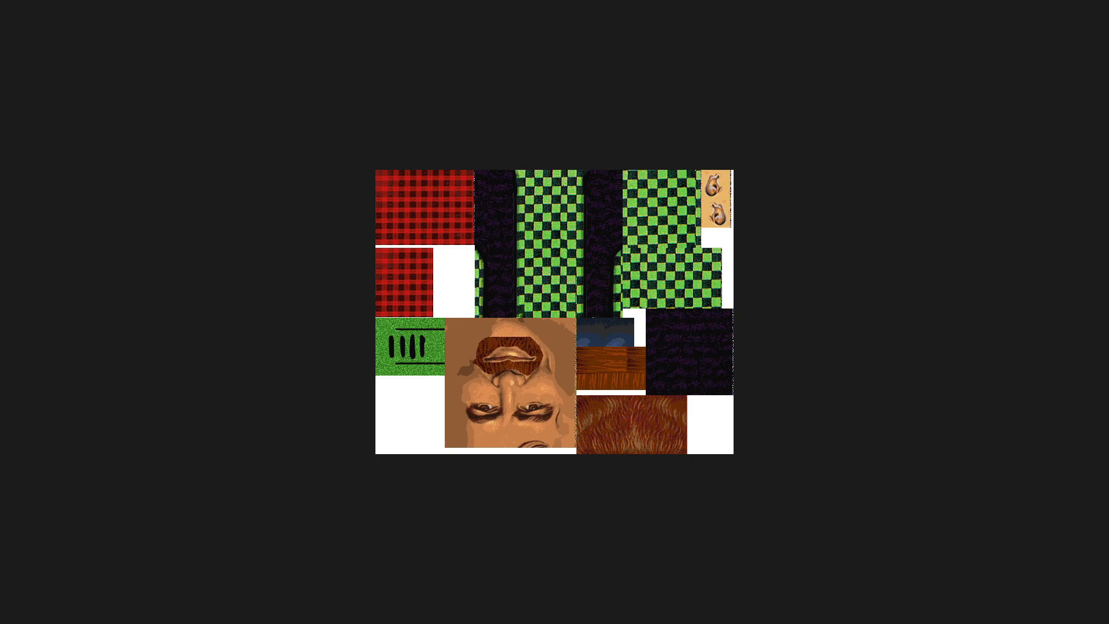
key("Escape")
left_click(612, 343)
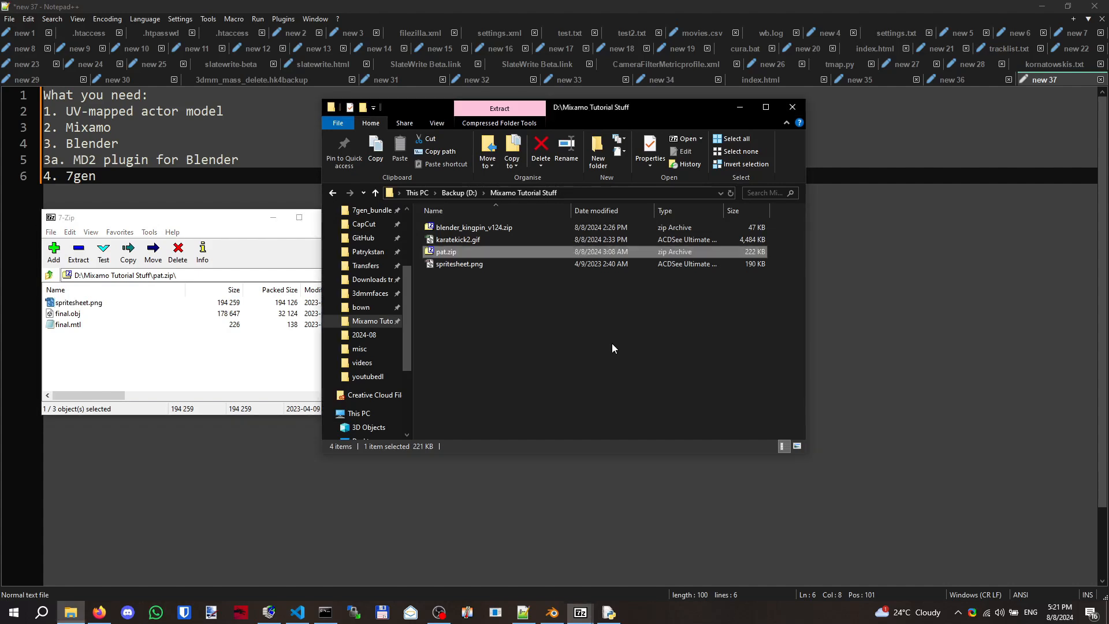
left_click(246, 225)
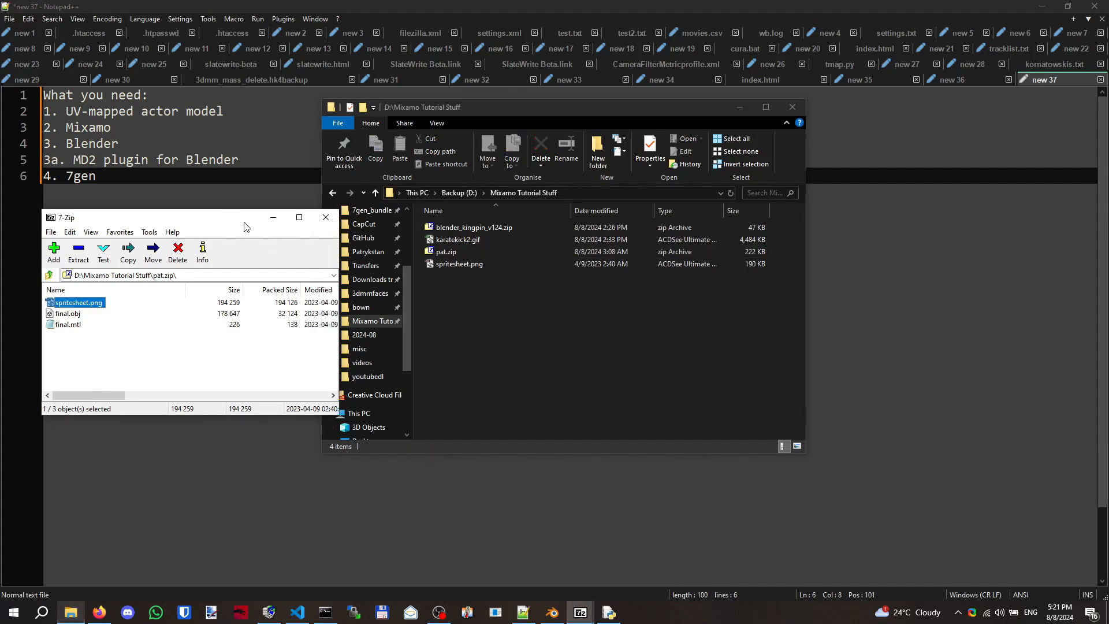
left_click(325, 217)
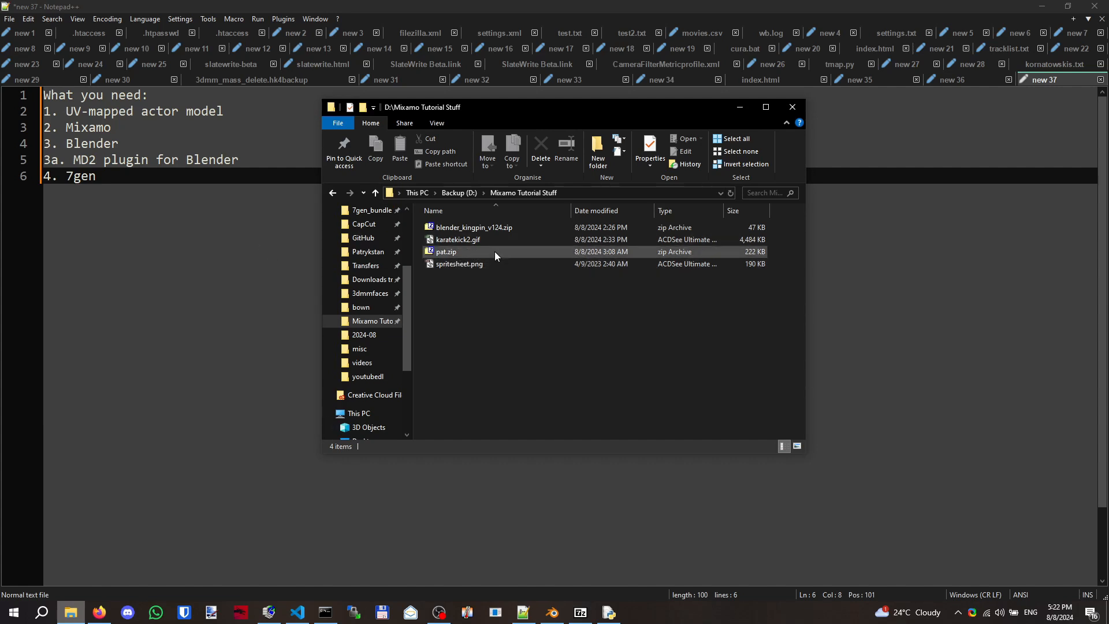
left_click(439, 252)
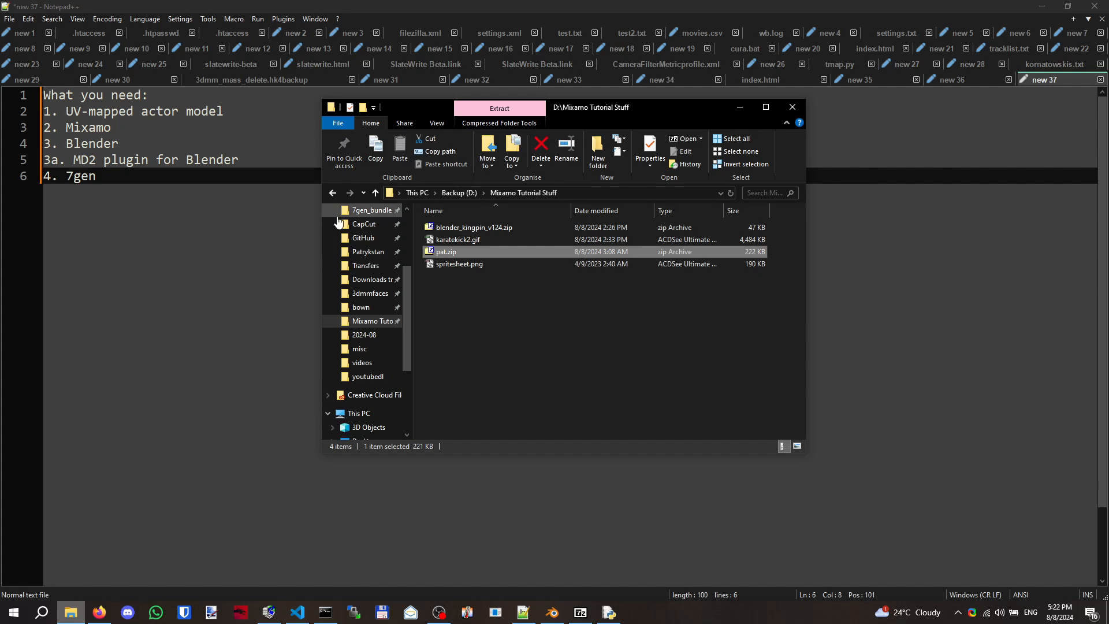
left_click(140, 126)
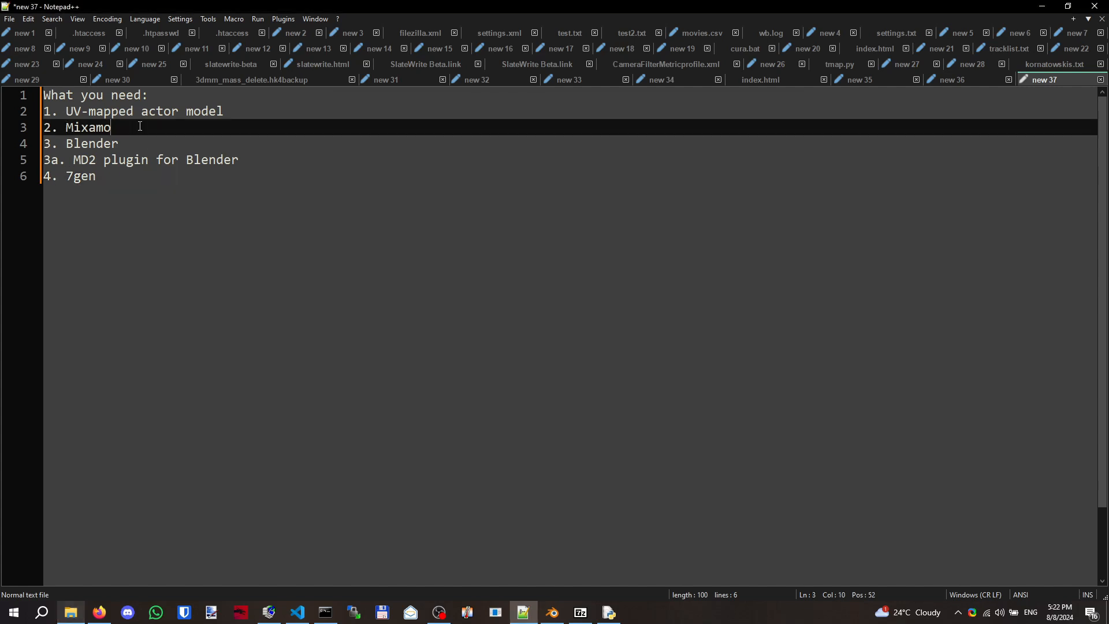
left_click(106, 608)
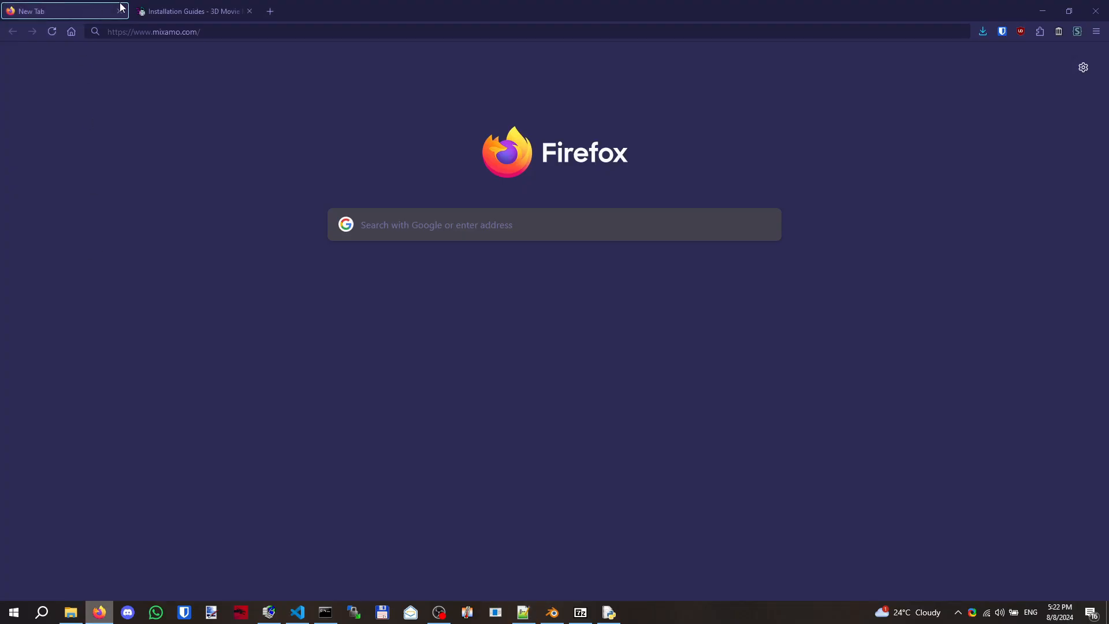
left_click(155, 35)
key("Return")
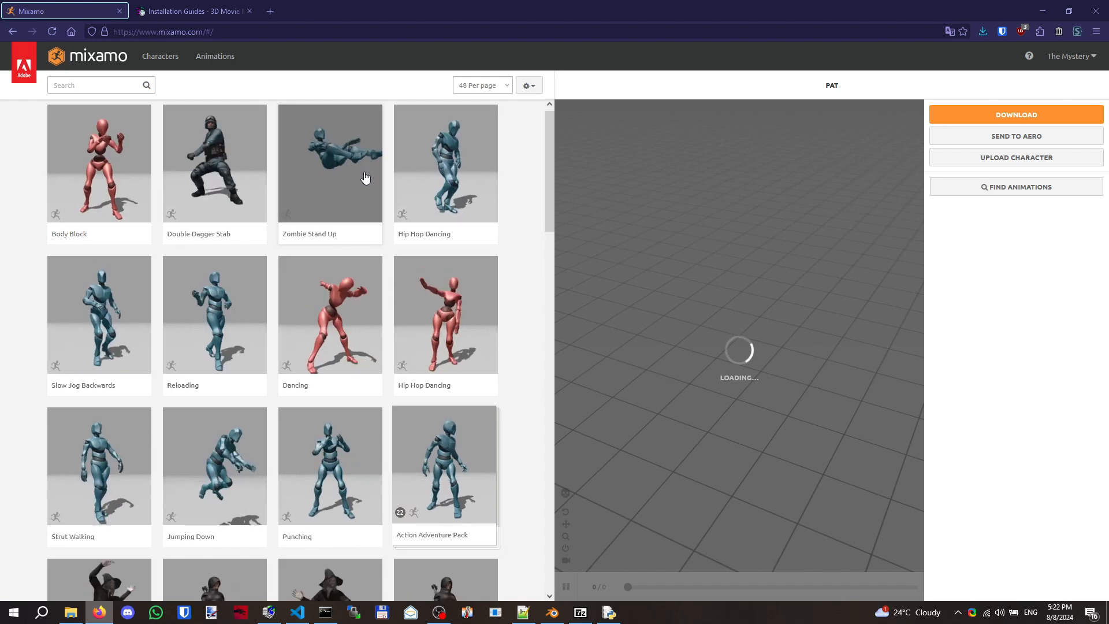
- Browse the animation library and preview Situp To Idle, Swinging and Right Turn W/ Briefcase on the current character
scroll(365, 176, "down", 5)
scroll(365, 177, "down", 9)
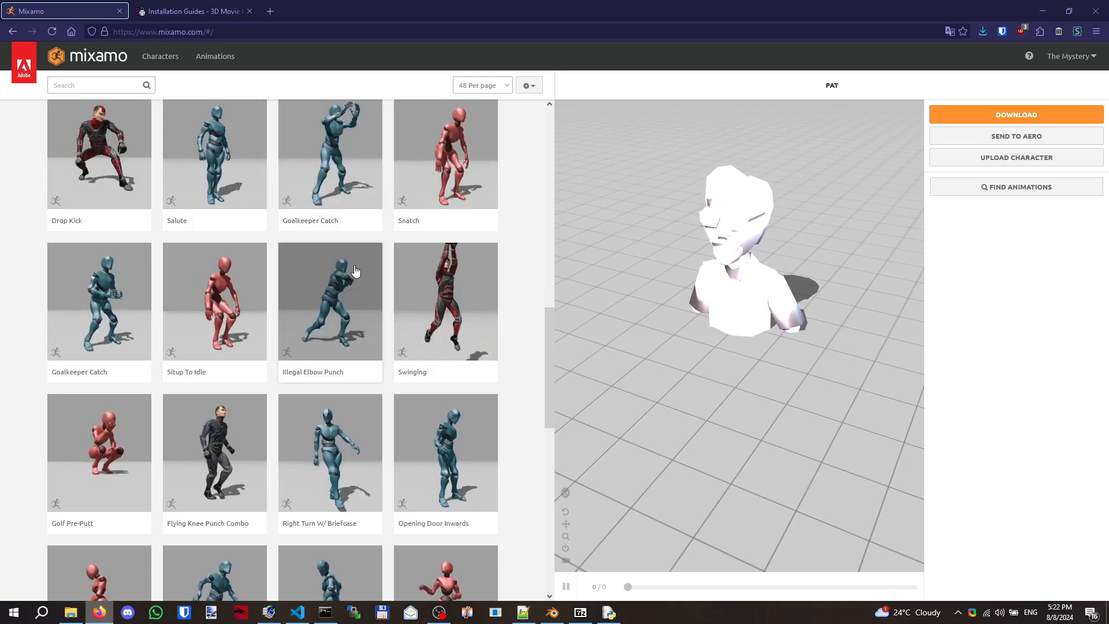
left_click(227, 314)
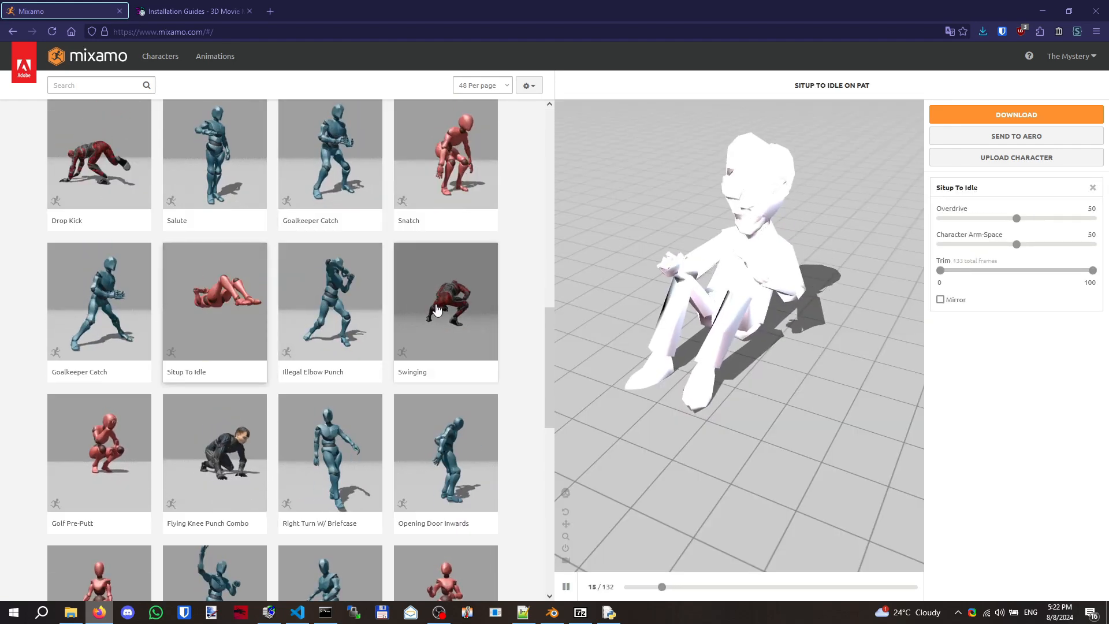
left_click(437, 310)
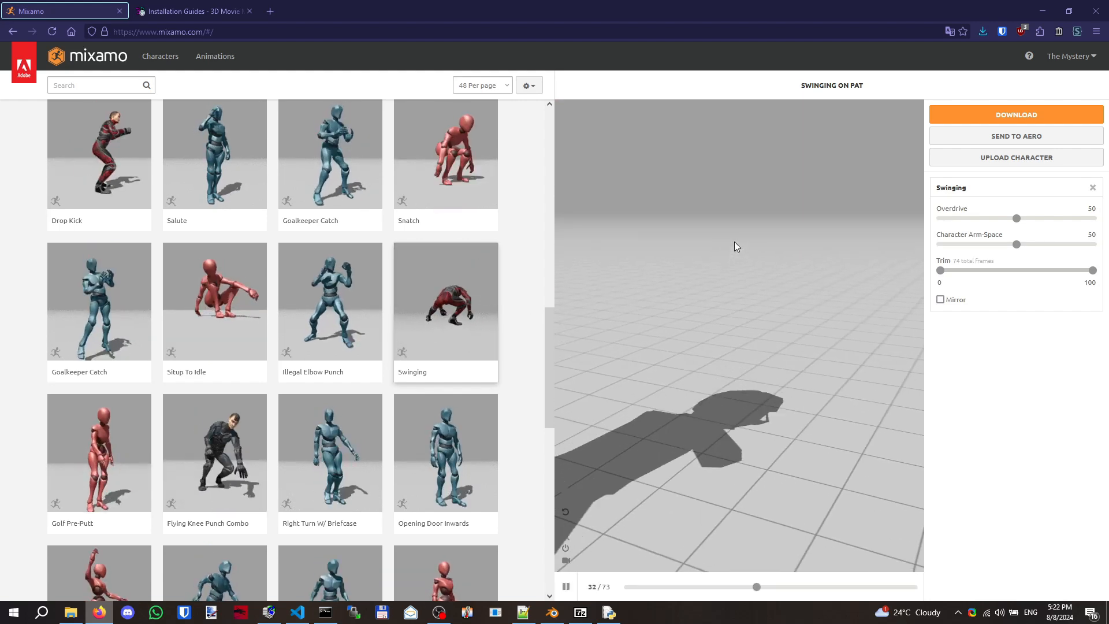
scroll(733, 241, "down", 4)
left_click_drag(735, 245, 600, 269)
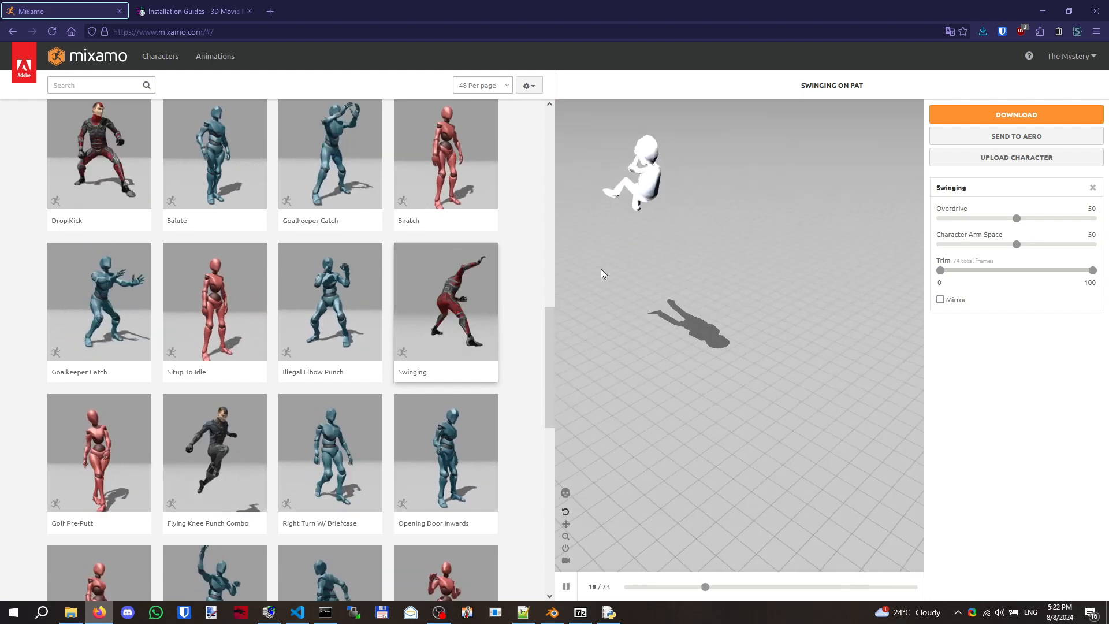
left_click(354, 462)
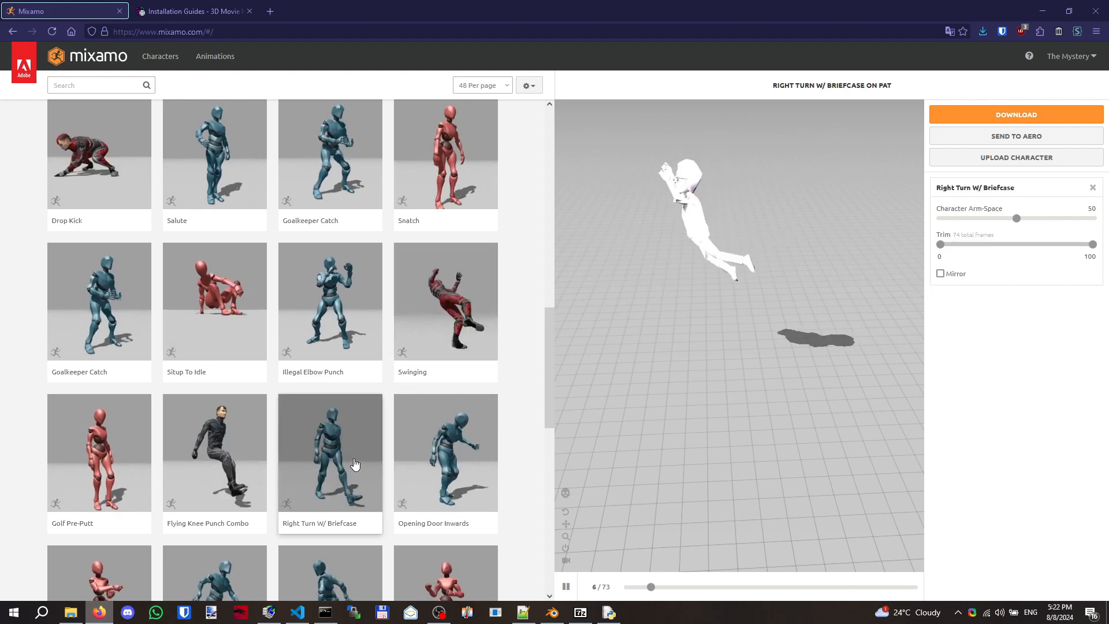
scroll(393, 312, "down", 10)
scroll(388, 314, "up", 15)
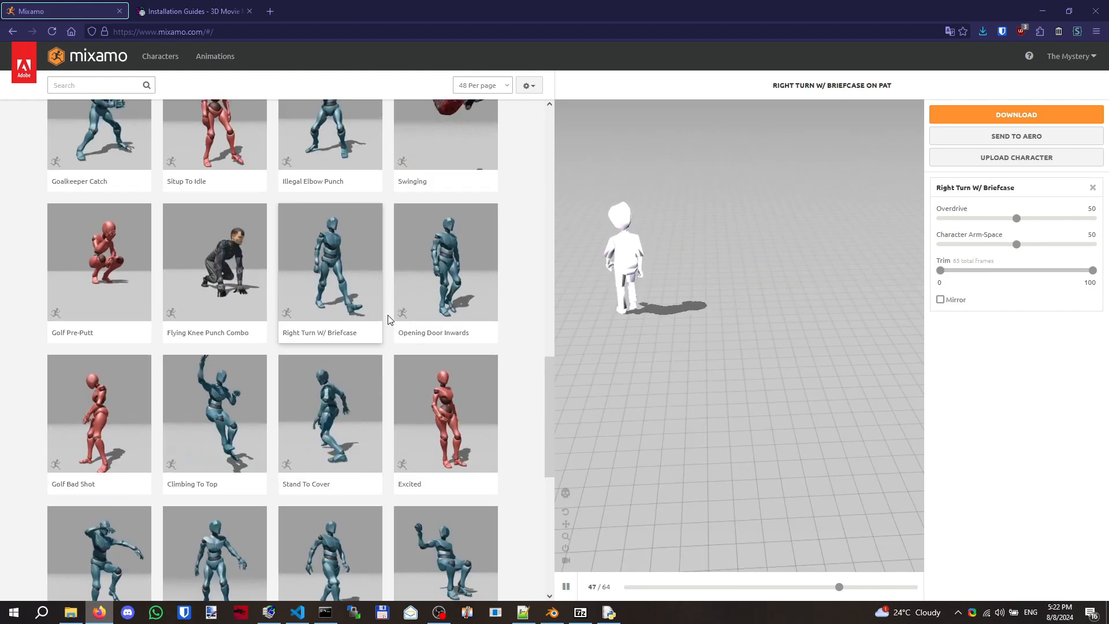
scroll(356, 225, "up", 8)
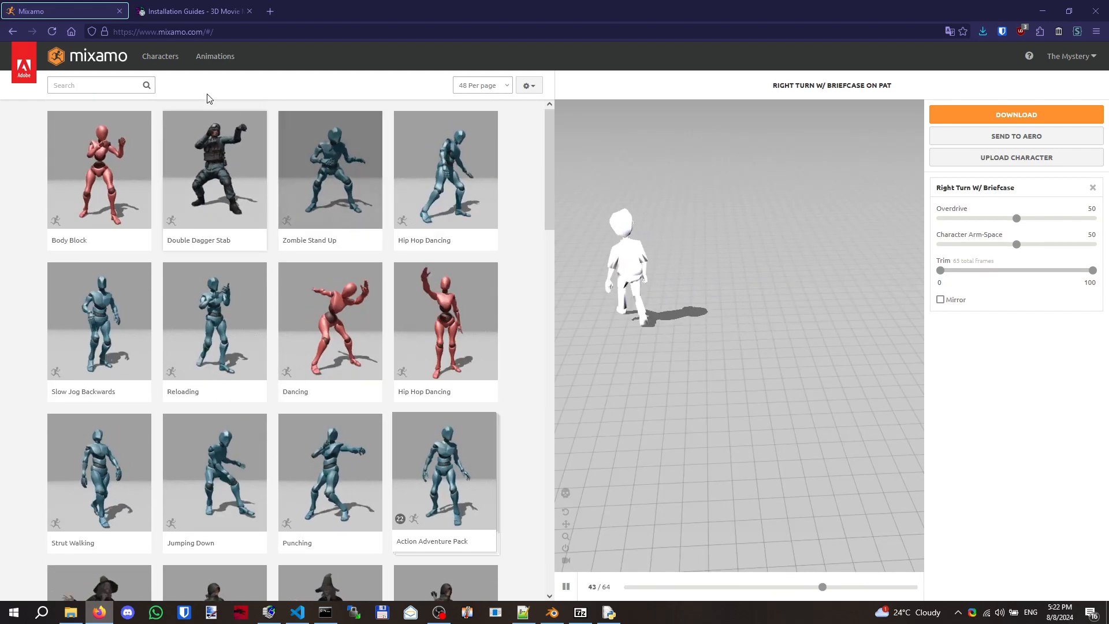
left_click(81, 86)
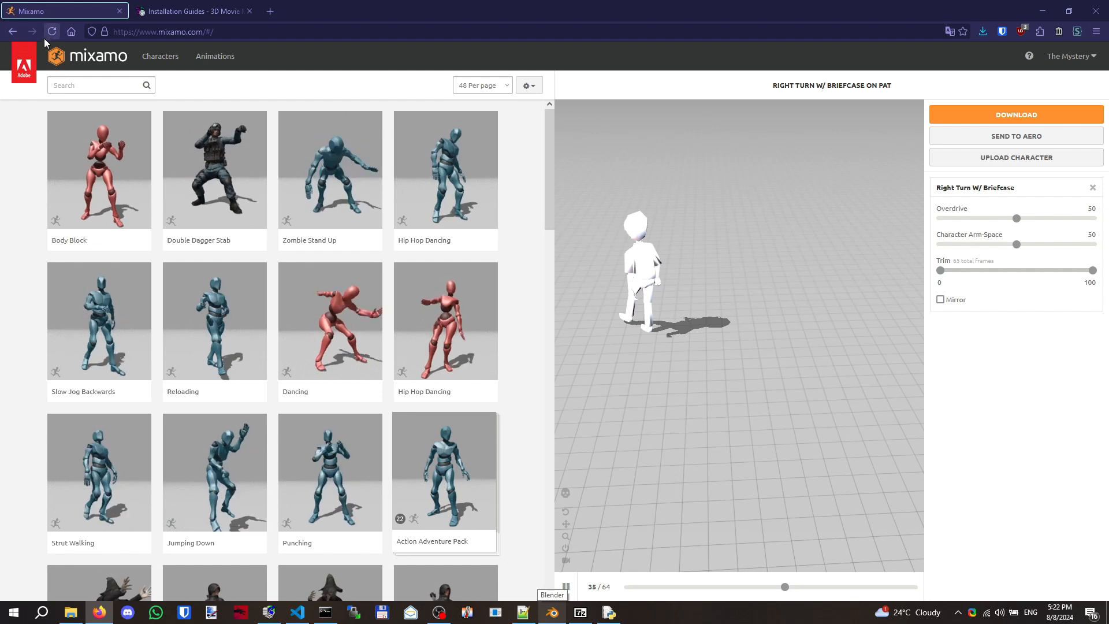
- Upload pat.zip as a new Mixamo character and accept its front-facing orientation in the Auto-Rigger
left_click(85, 62)
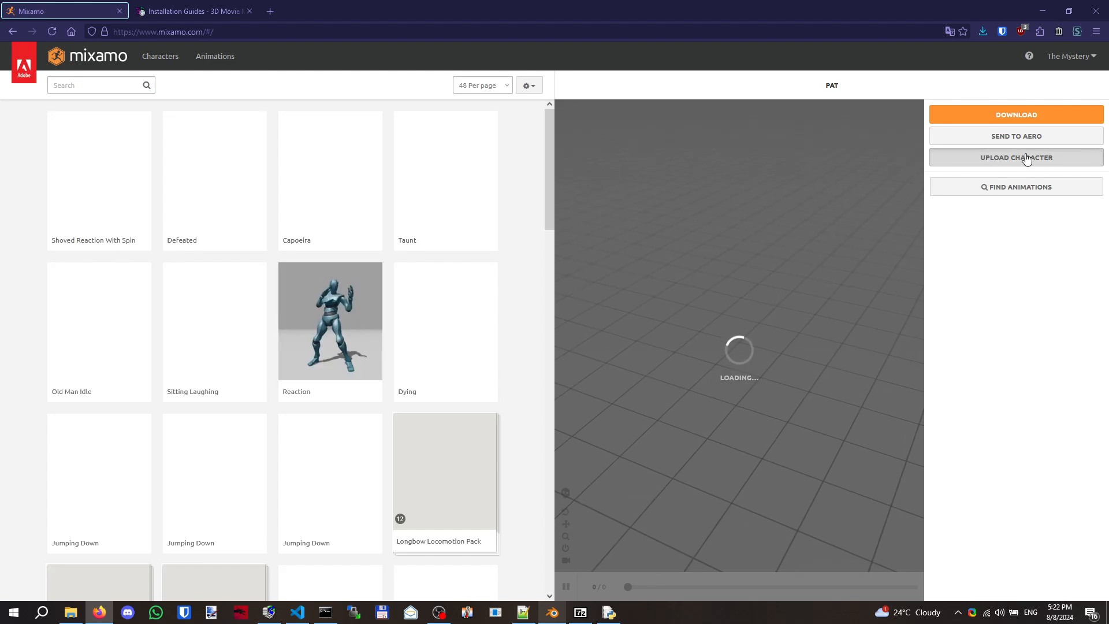
left_click(971, 159)
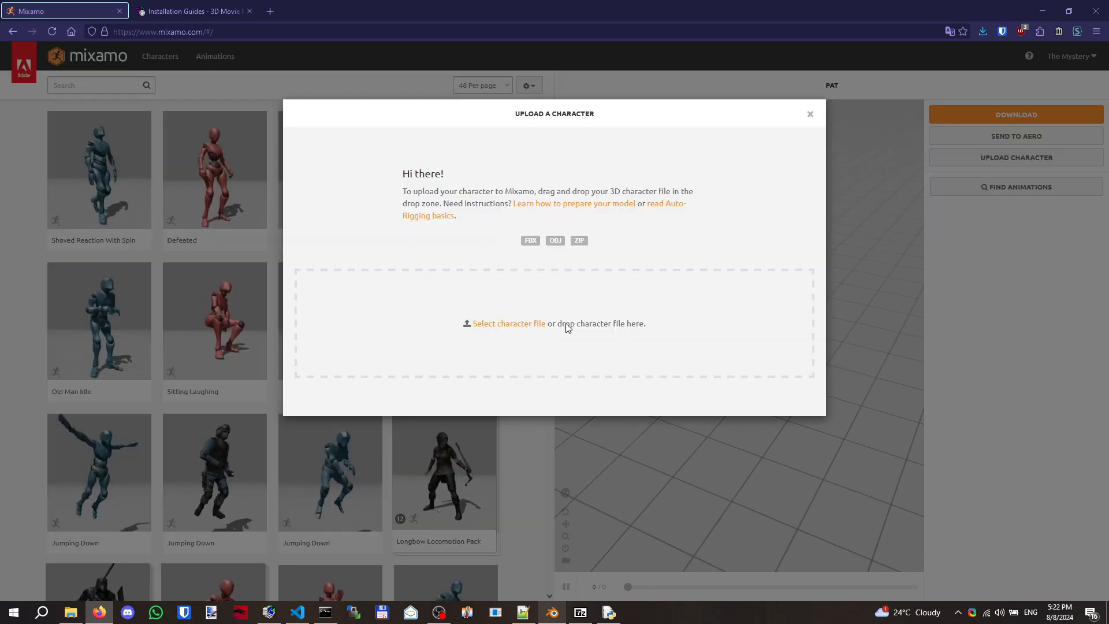
left_click(524, 325)
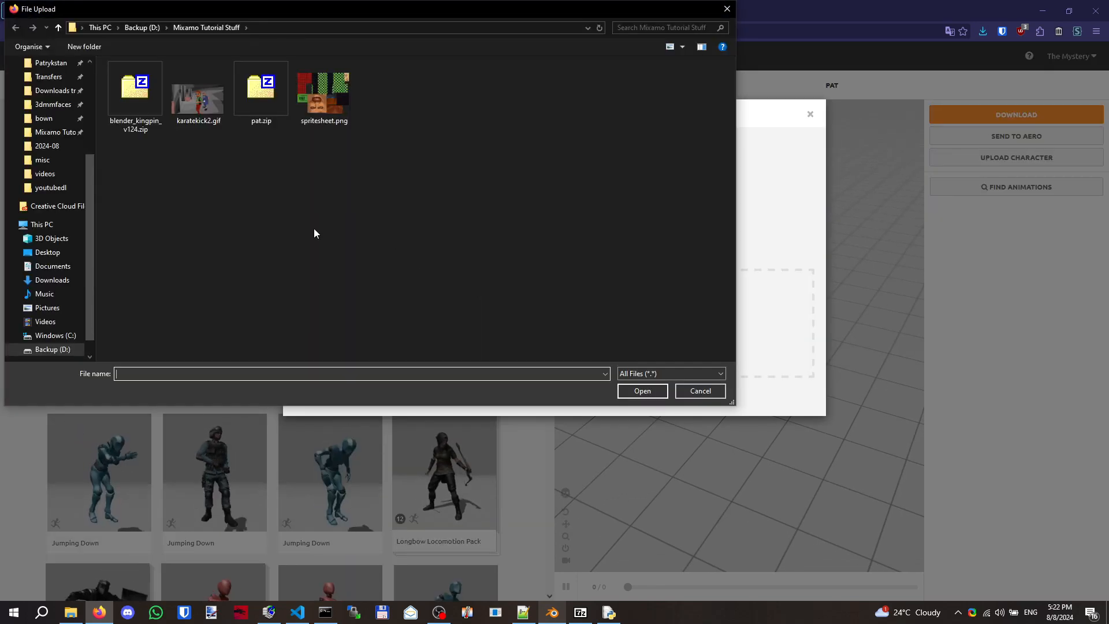
left_click(275, 109)
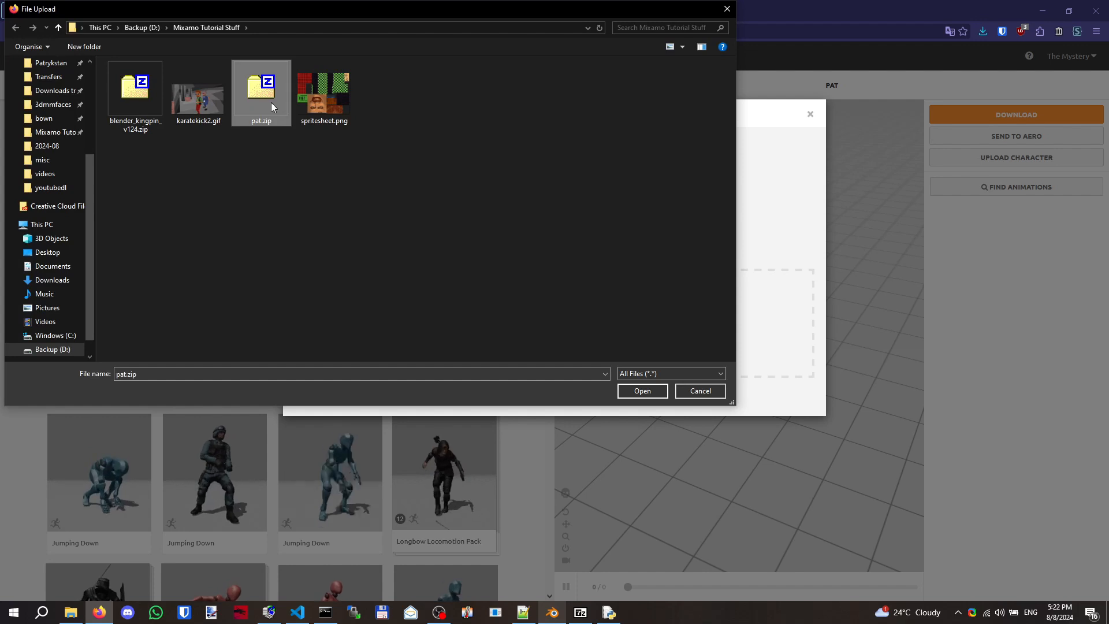
double_click(262, 107)
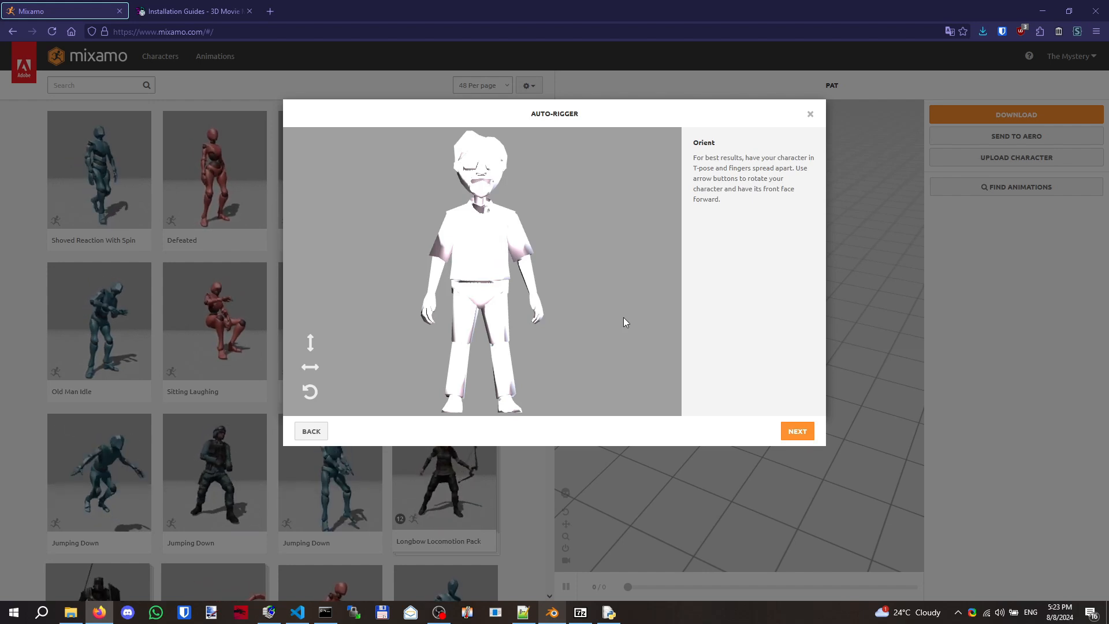
left_click(797, 430)
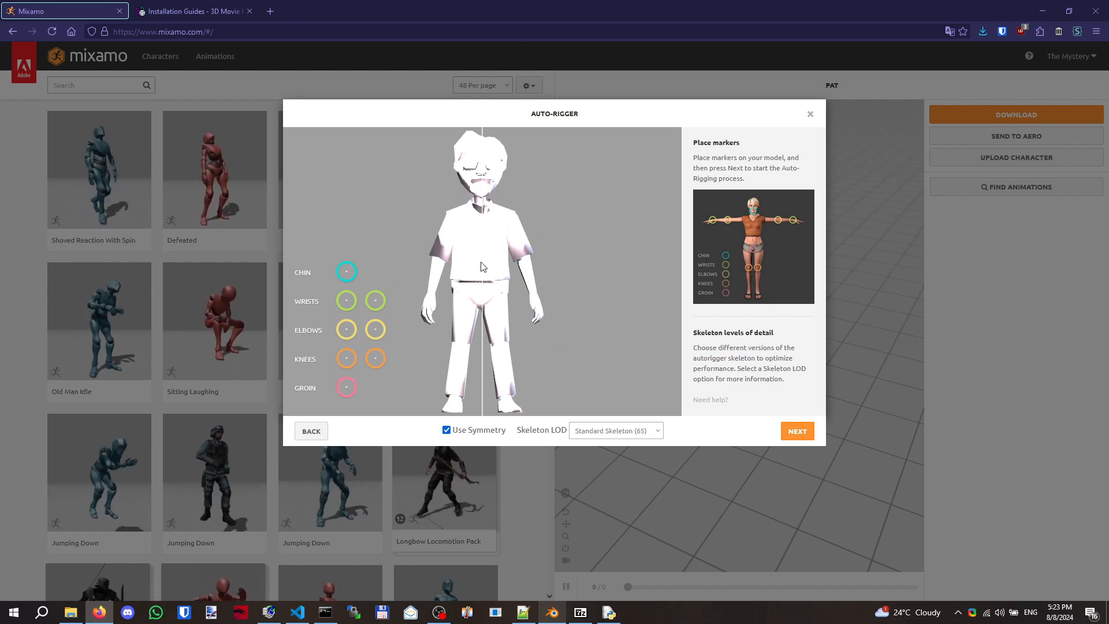
- Place the chin, wrist, elbow, knee and groin markers on the matching body parts of the model with symmetry enabled
left_click_drag(348, 275, 346, 281)
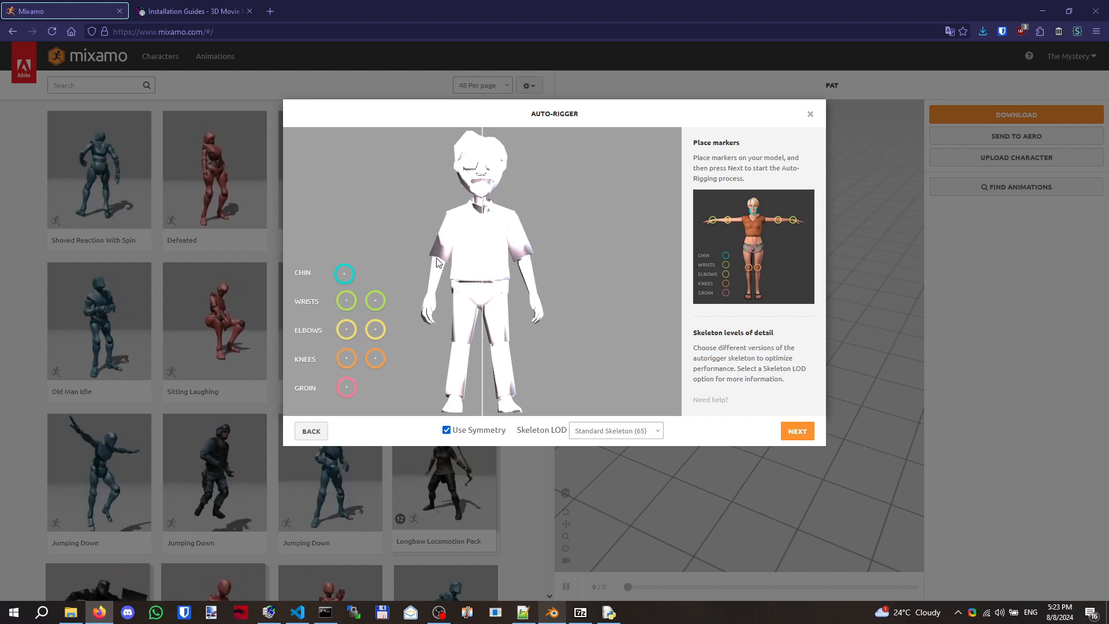
mouse_move(345, 274)
left_mouse_down()
mouse_move(472, 184)
mouse_move(484, 197)
mouse_move(474, 188)
mouse_move(623, 188)
mouse_move(456, 182)
mouse_move(483, 194)
left_mouse_up()
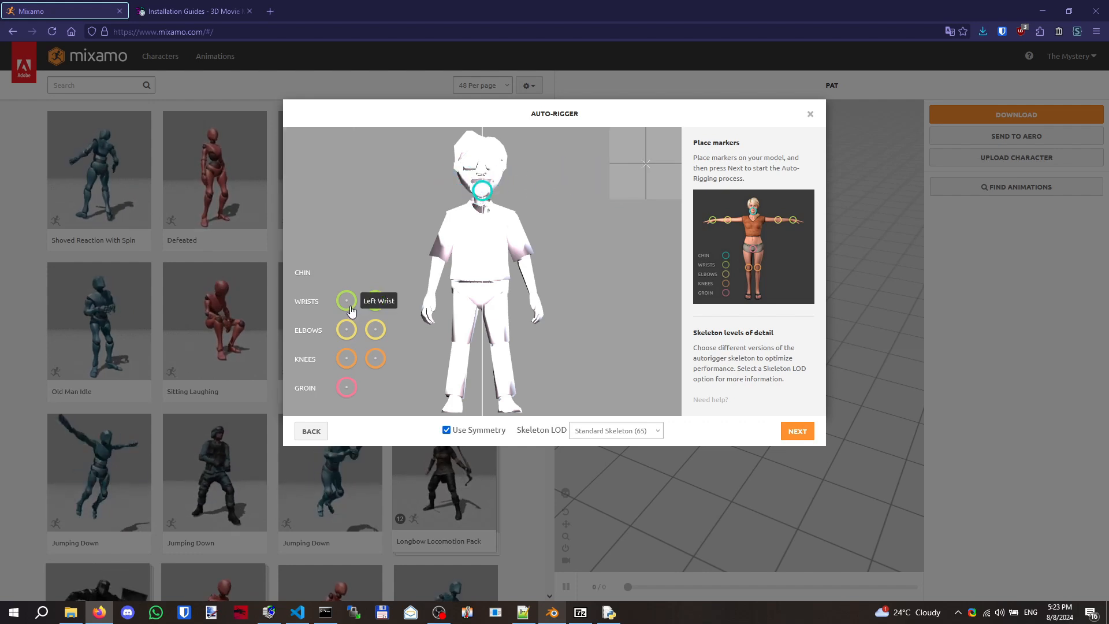
mouse_move(347, 300)
left_mouse_down()
mouse_move(389, 302)
mouse_move(429, 281)
mouse_move(435, 295)
left_mouse_up()
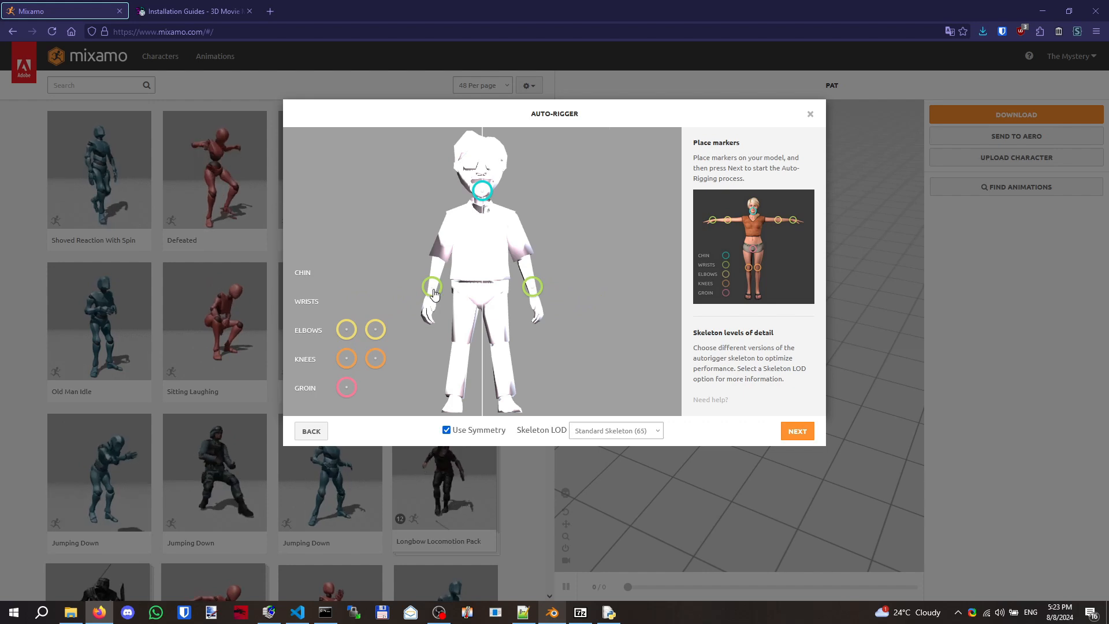
mouse_move(357, 330)
left_mouse_down()
mouse_move(379, 292)
mouse_move(350, 259)
mouse_move(426, 296)
mouse_move(404, 298)
mouse_move(411, 321)
mouse_move(547, 356)
mouse_move(425, 346)
mouse_move(438, 258)
left_mouse_up()
right_click(438, 259)
left_click(381, 267)
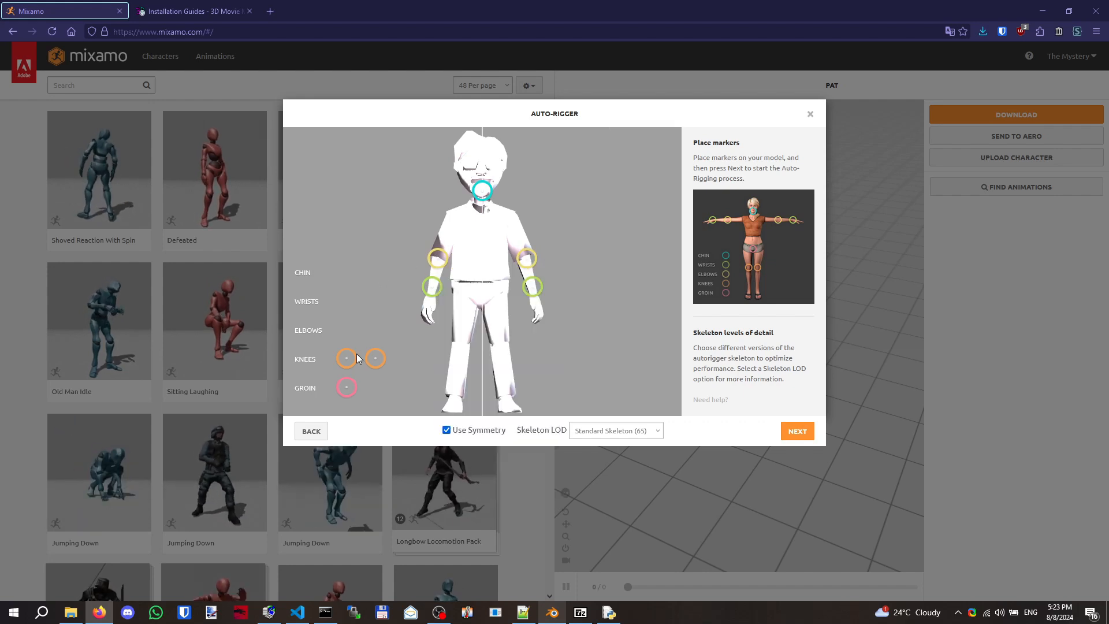
left_click_drag(352, 359, 460, 347)
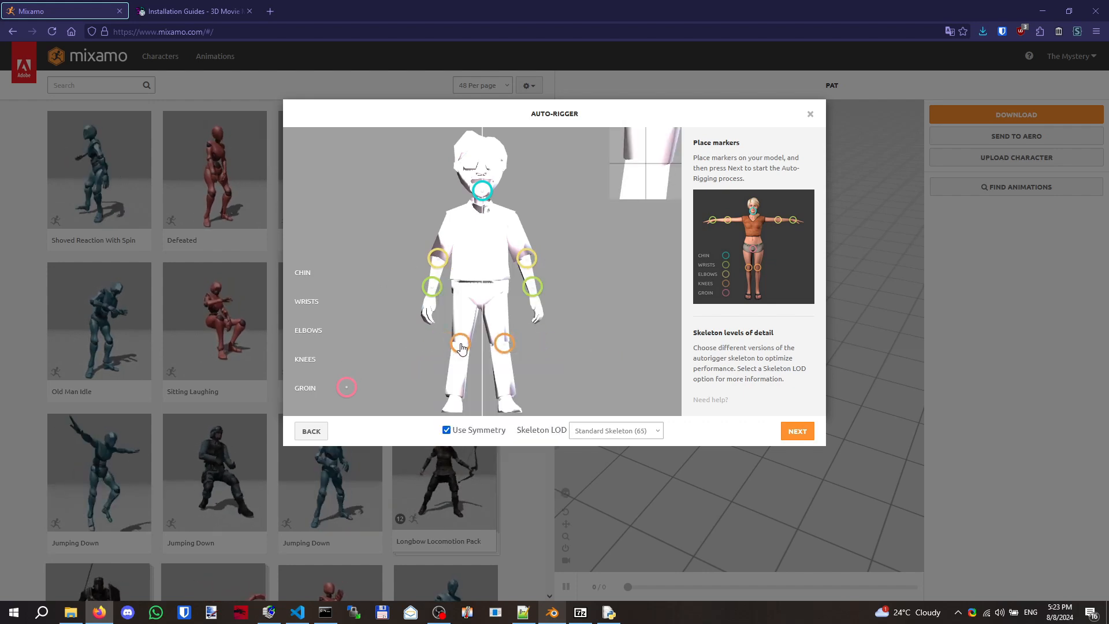
mouse_move(348, 386)
left_mouse_down()
mouse_move(479, 322)
mouse_move(482, 303)
left_mouse_up()
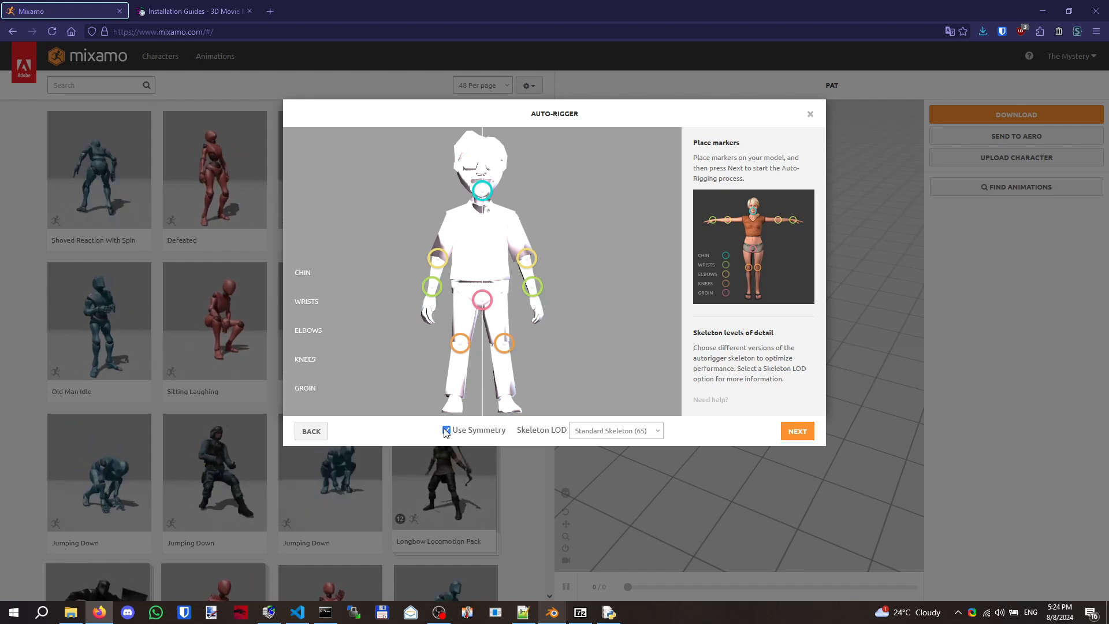
- Turn off Use Symmetry, fine-tune one knee marker and the chin marker, and start auto-rigging with the Standard Skeleton (65)
left_click_drag(503, 349, 500, 348)
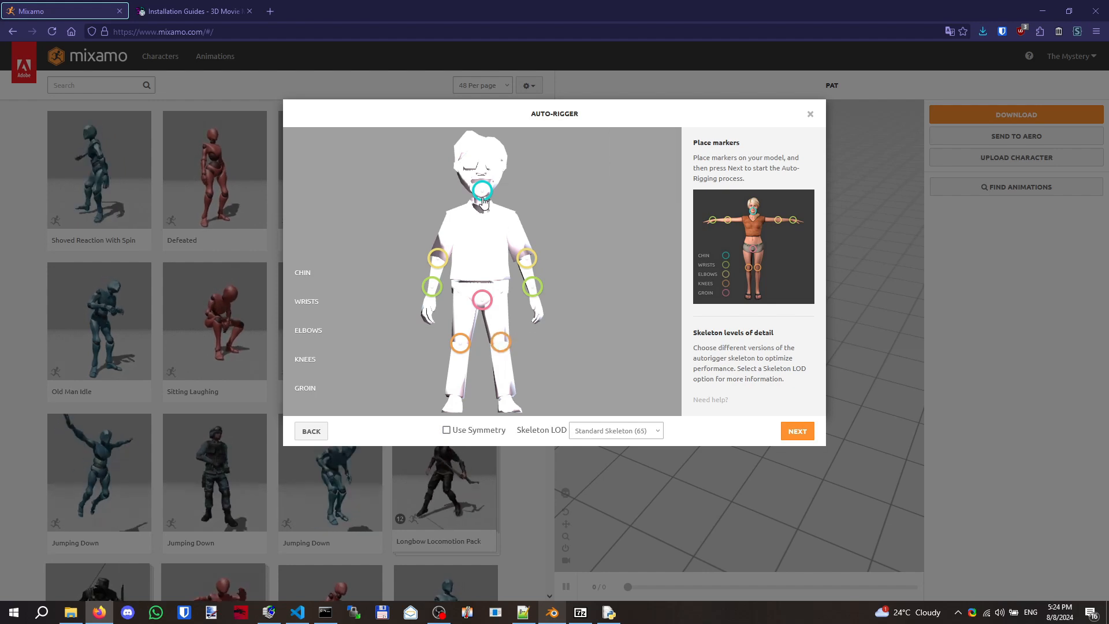
left_click_drag(484, 201, 483, 198)
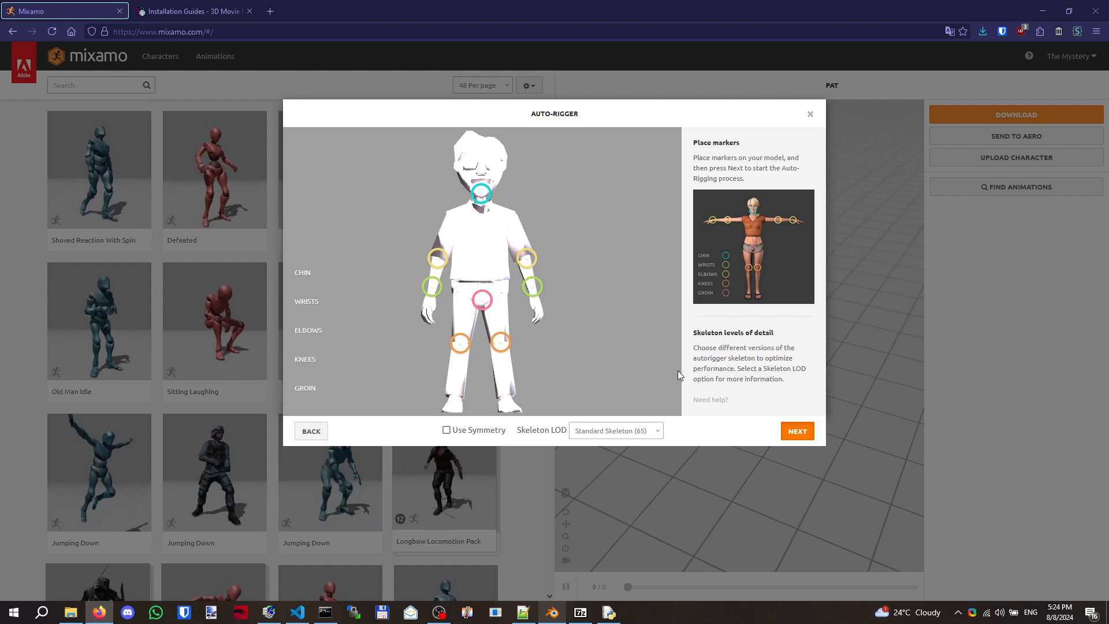
left_click(798, 433)
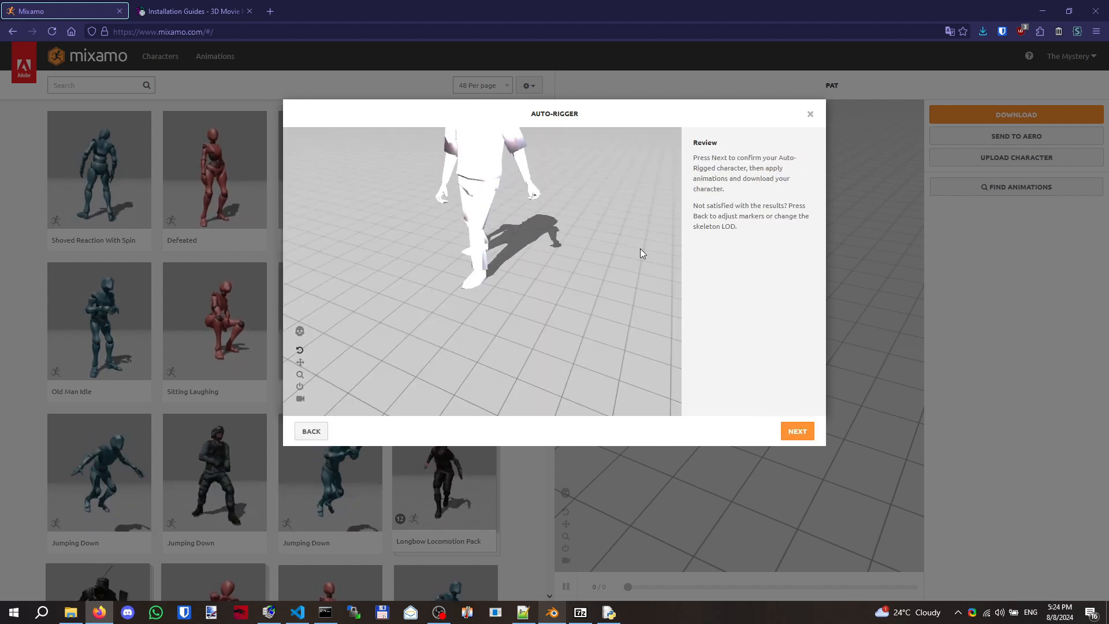
- Review the auto-rigged model from several angles and accept it as the new current character
scroll(593, 236, "down", 3)
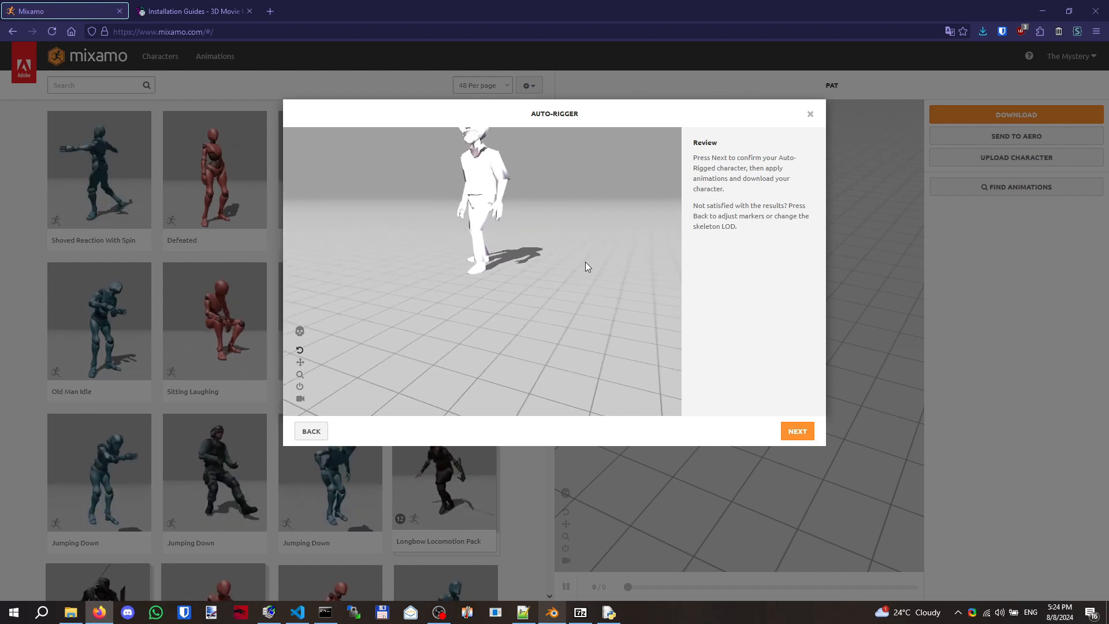
left_click_drag(584, 353, 680, 326)
left_click_drag(680, 372, 609, 370)
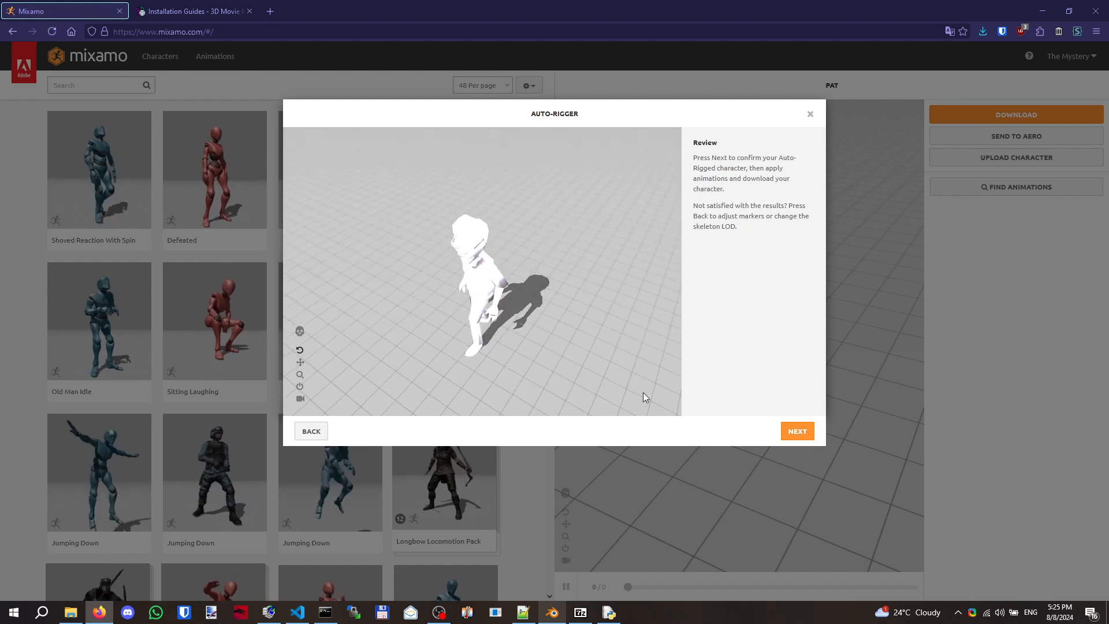
left_click(790, 432)
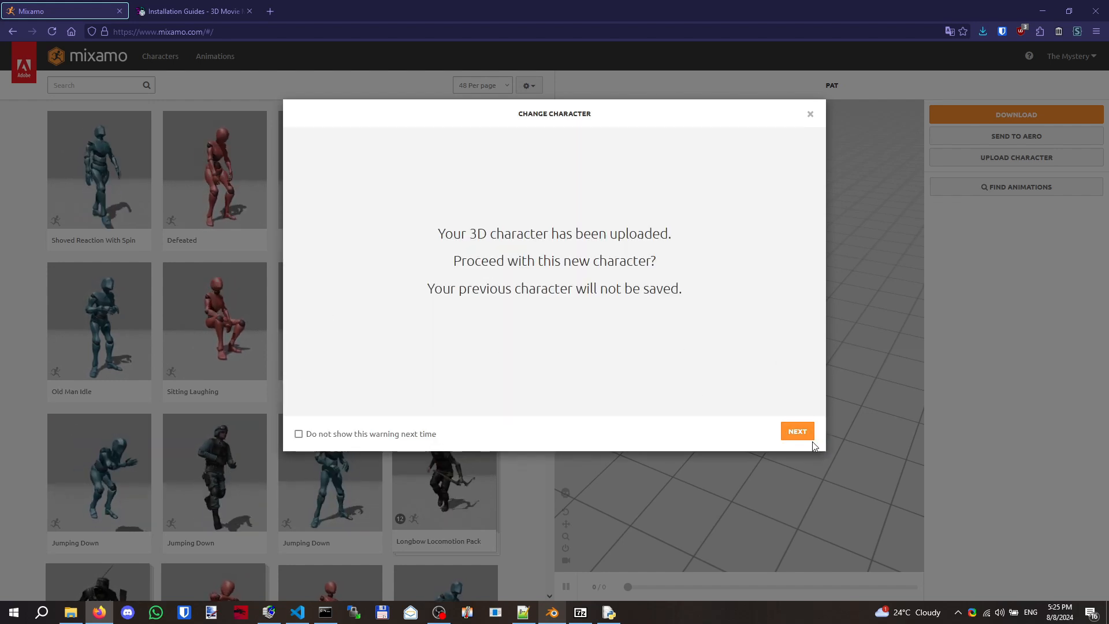
left_click(797, 431)
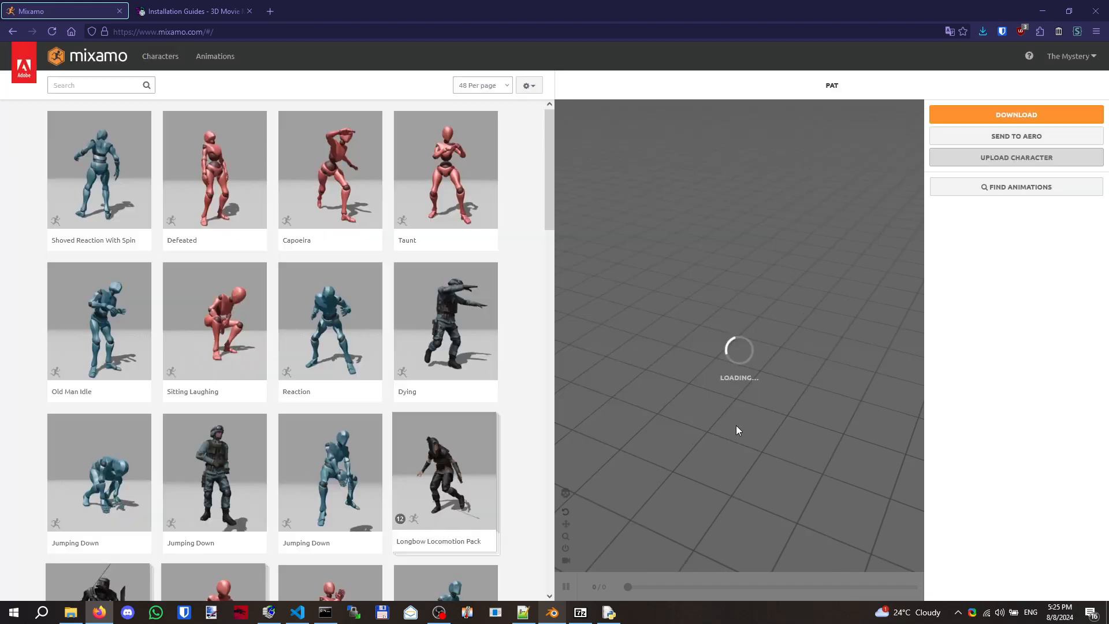
- Preview the Praying animation on the rigged character and examine it from different angles
scroll(754, 300, "down", 7)
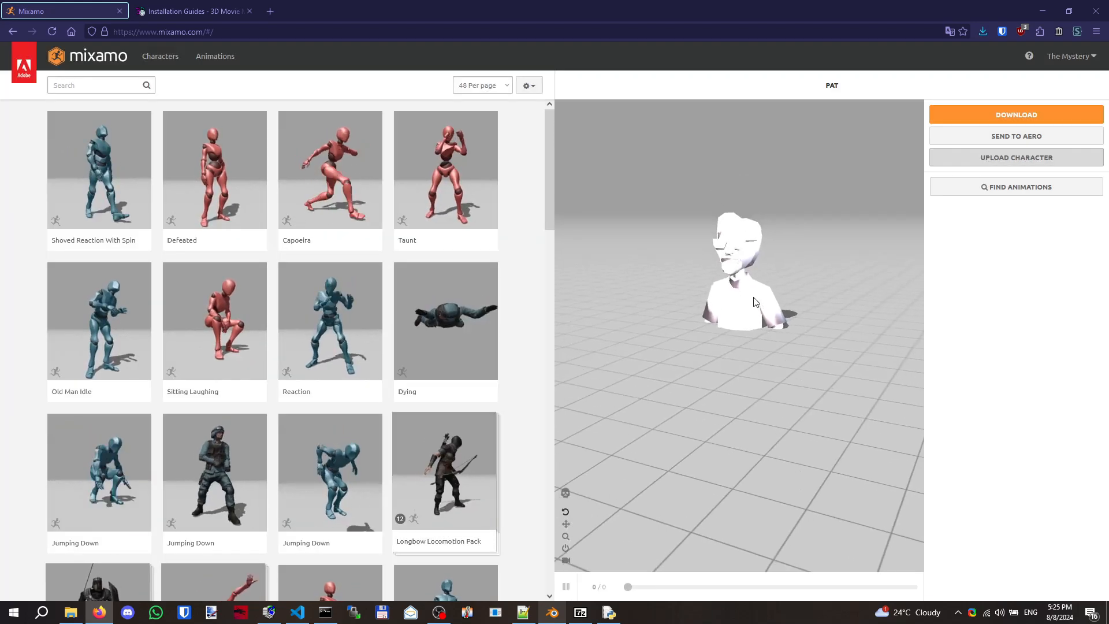
left_click_drag(761, 323, 728, 355)
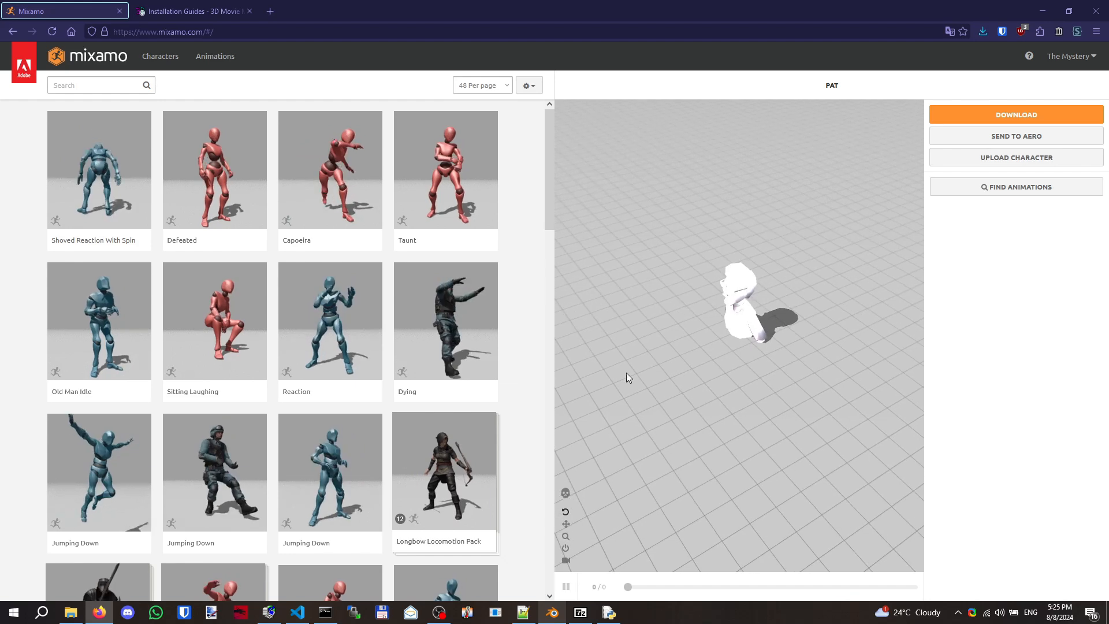
scroll(292, 371, "down", 5)
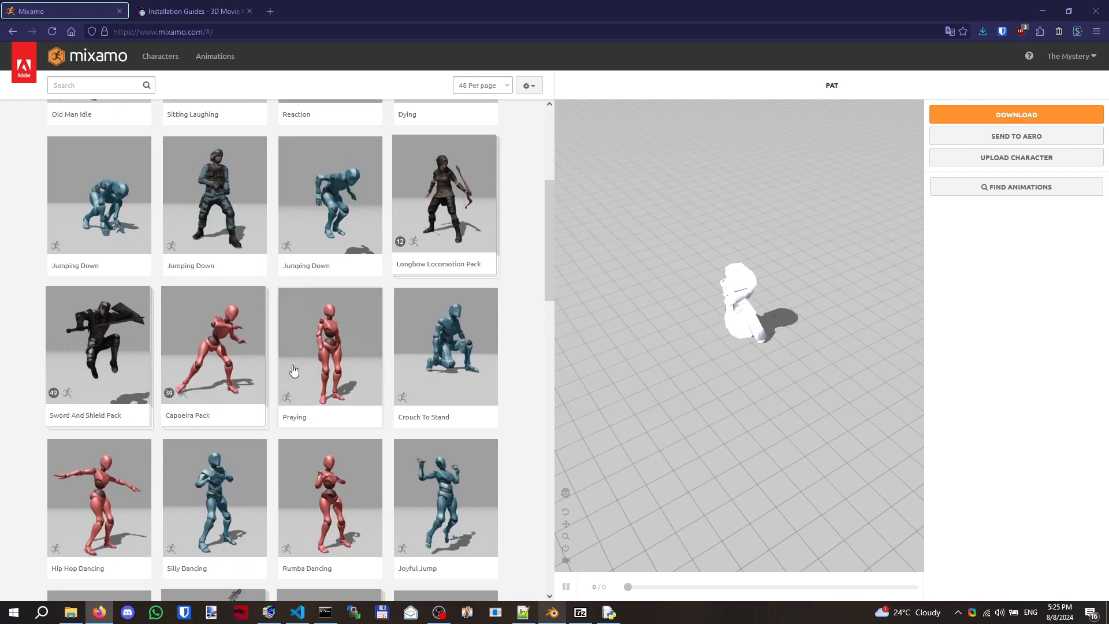
left_click(215, 370)
left_click(347, 366)
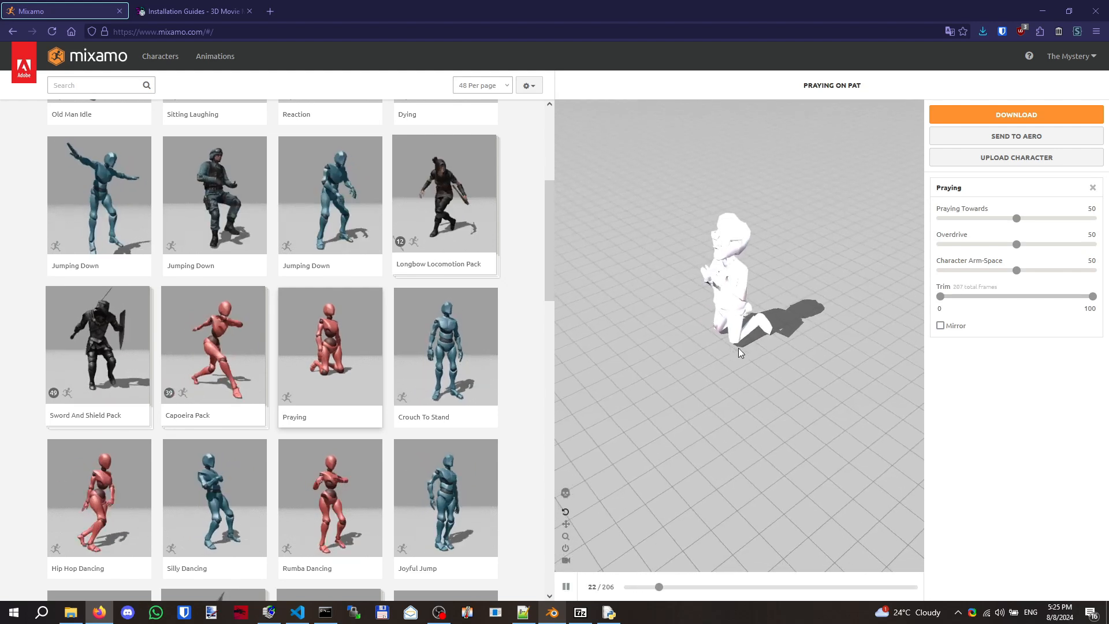
left_click_drag(738, 349, 782, 386)
scroll(316, 386, "down", 3)
scroll(316, 381, "up", 8)
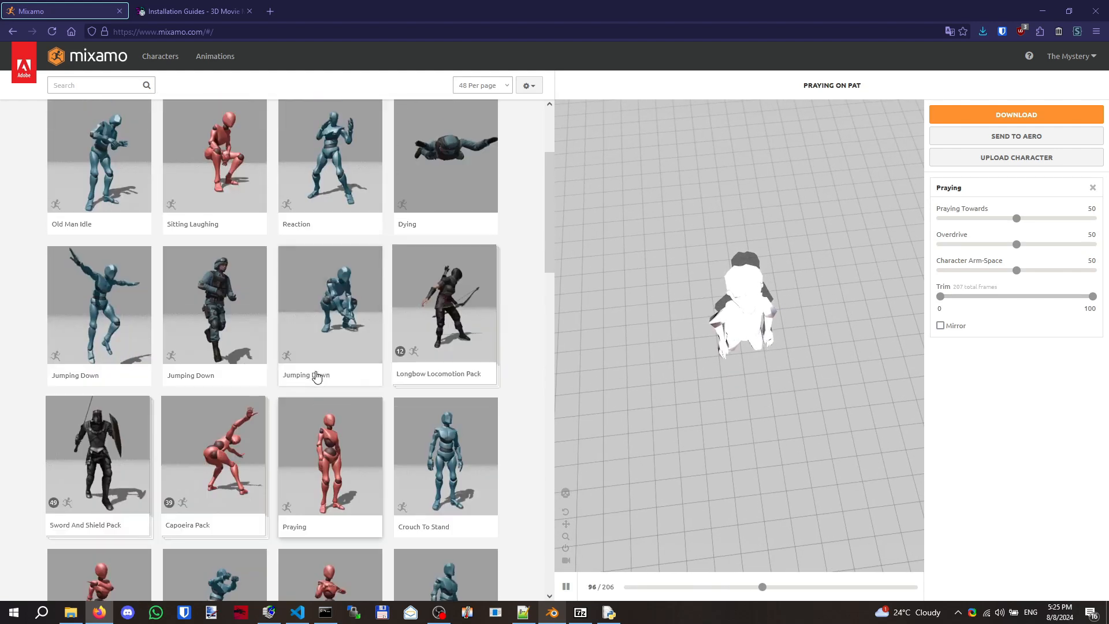
- Search the animation library for breakdancing and apply Breakdance Freezes to the character
left_click(91, 86)
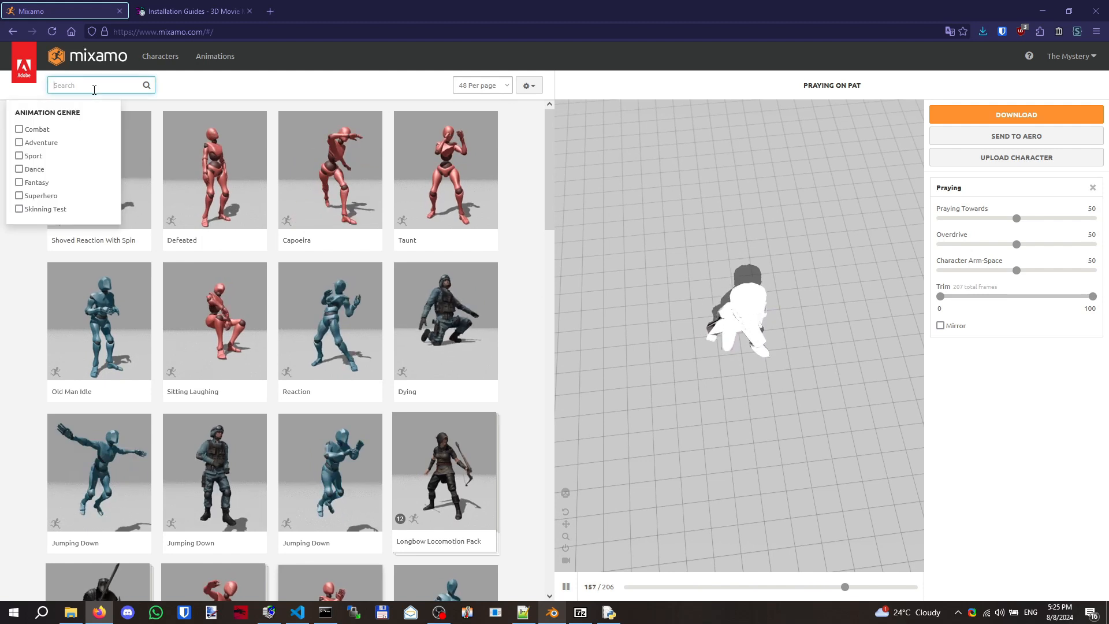
type("breakdancing")
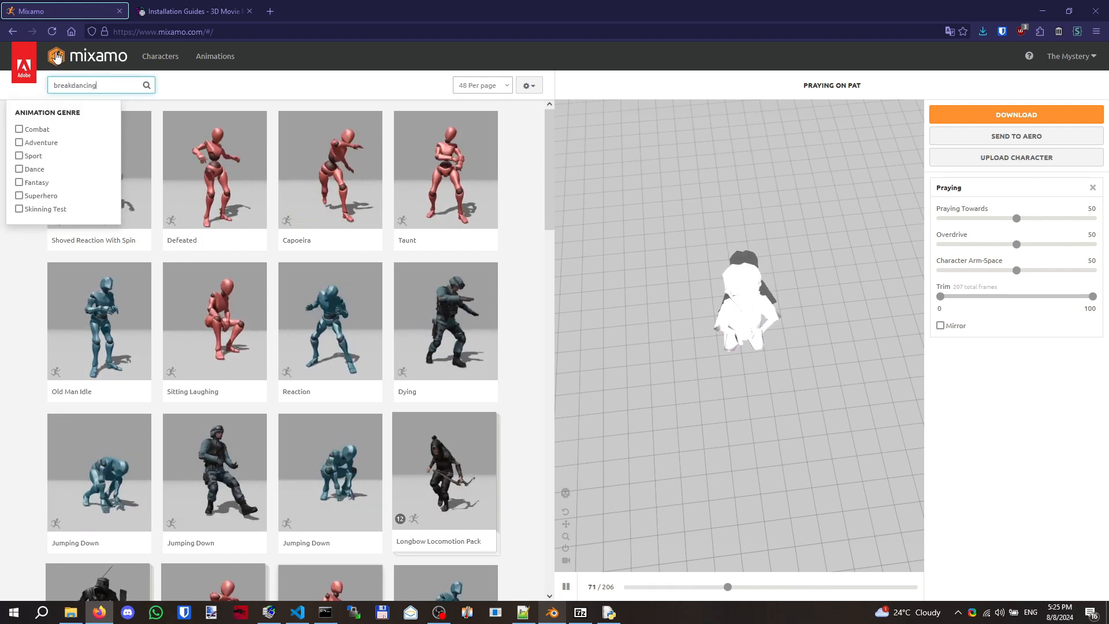
key("Return")
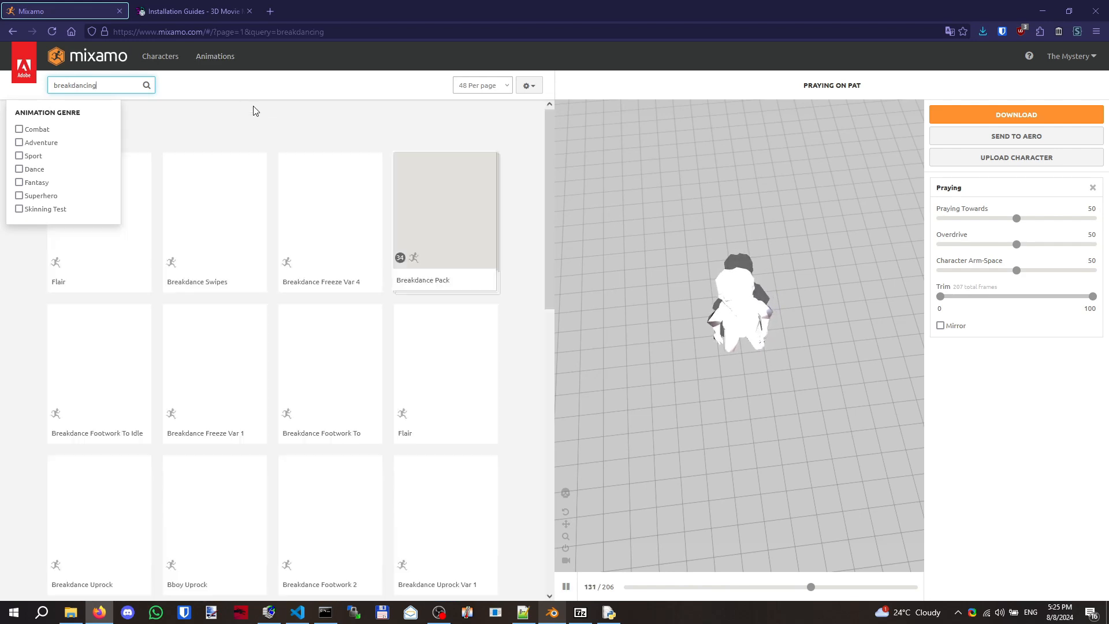
scroll(321, 150, "down", 10)
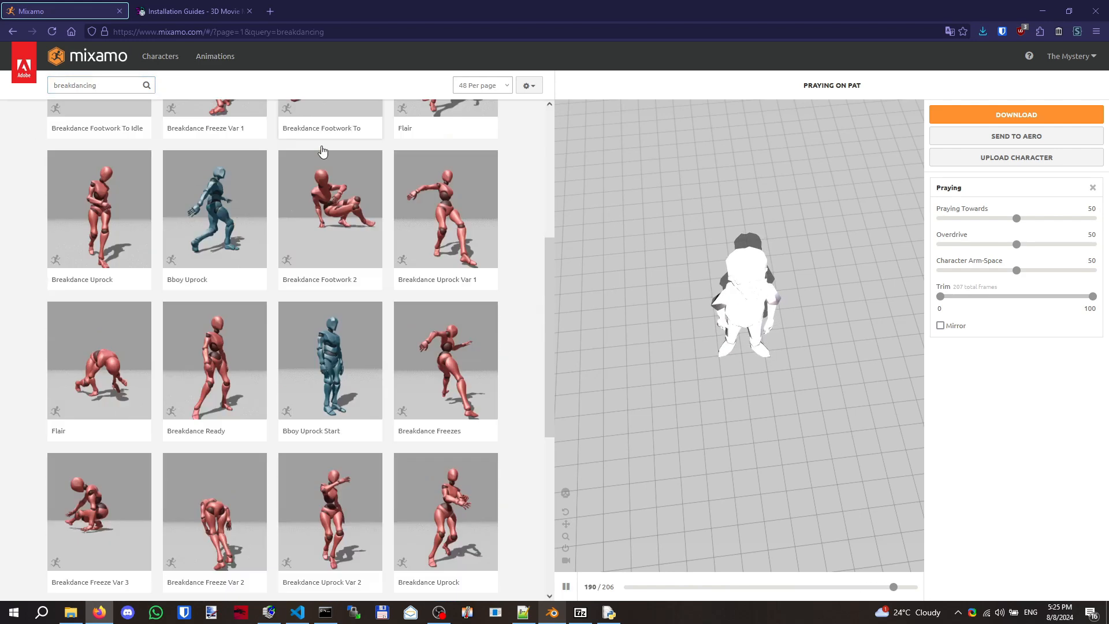
scroll(404, 234, "up", 3)
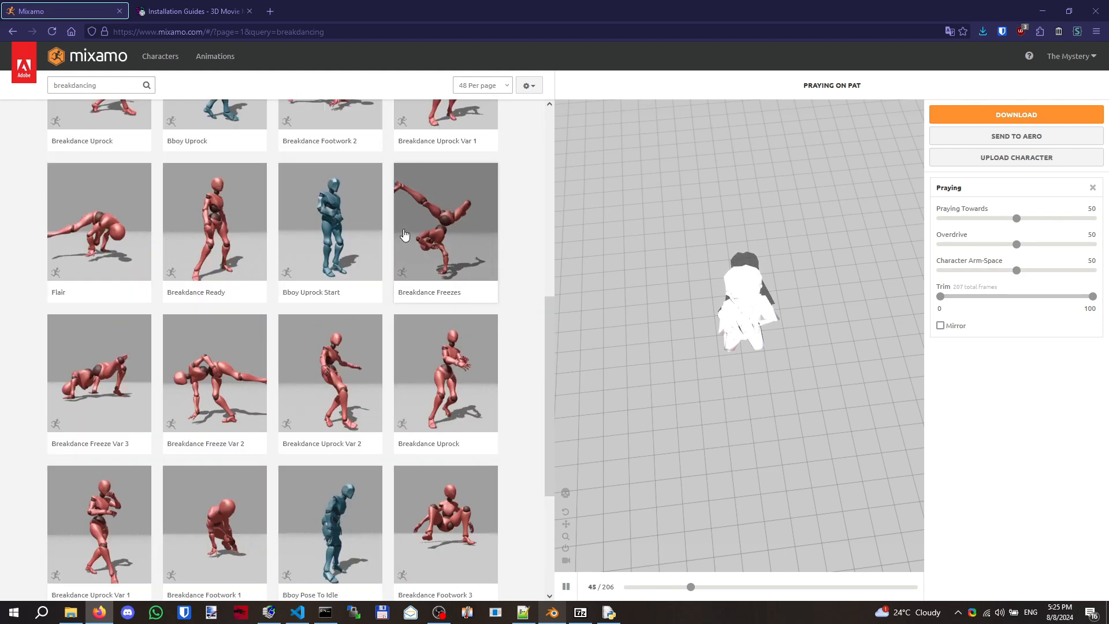
left_click(404, 237)
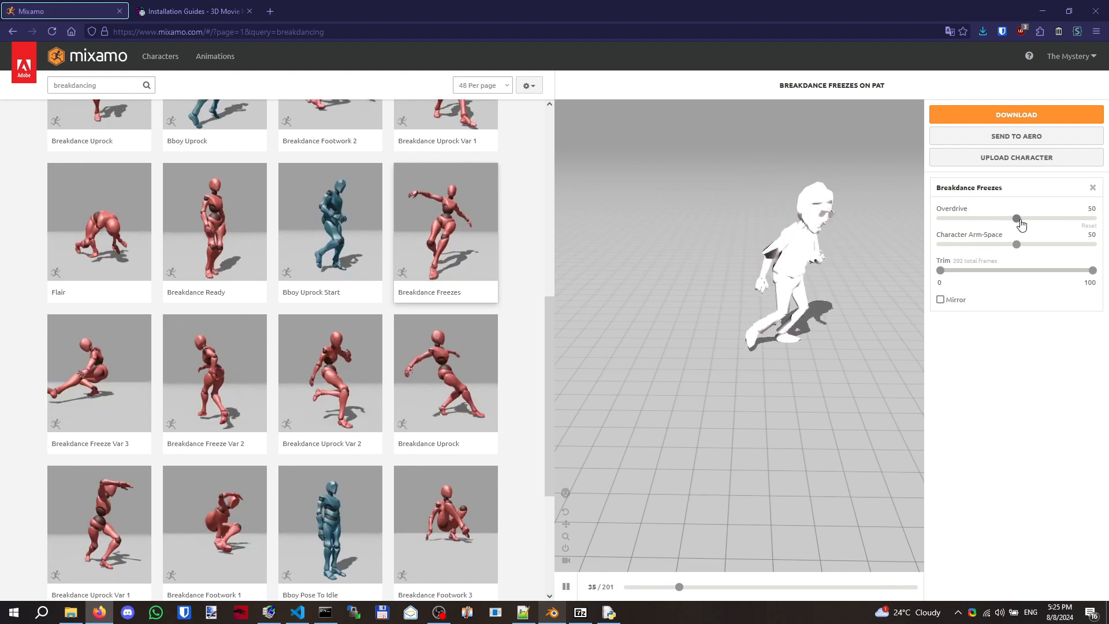
- Try an Overdrive of 100 on the Breakdance Freezes animation and reset it to its default
left_click_drag(1017, 218, 1093, 220)
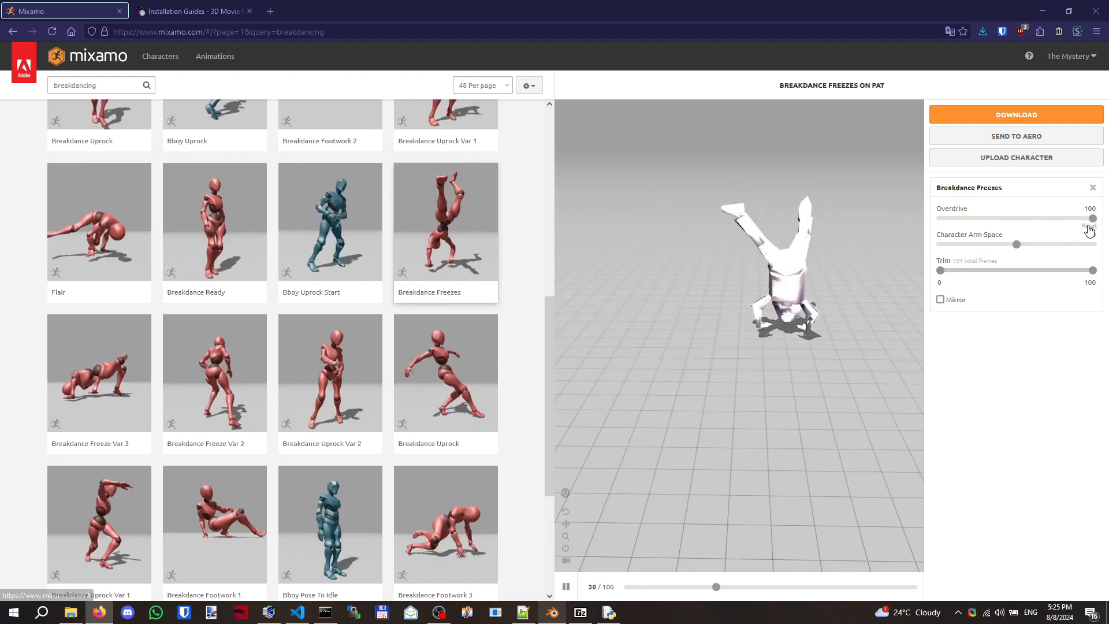
left_click(1088, 226)
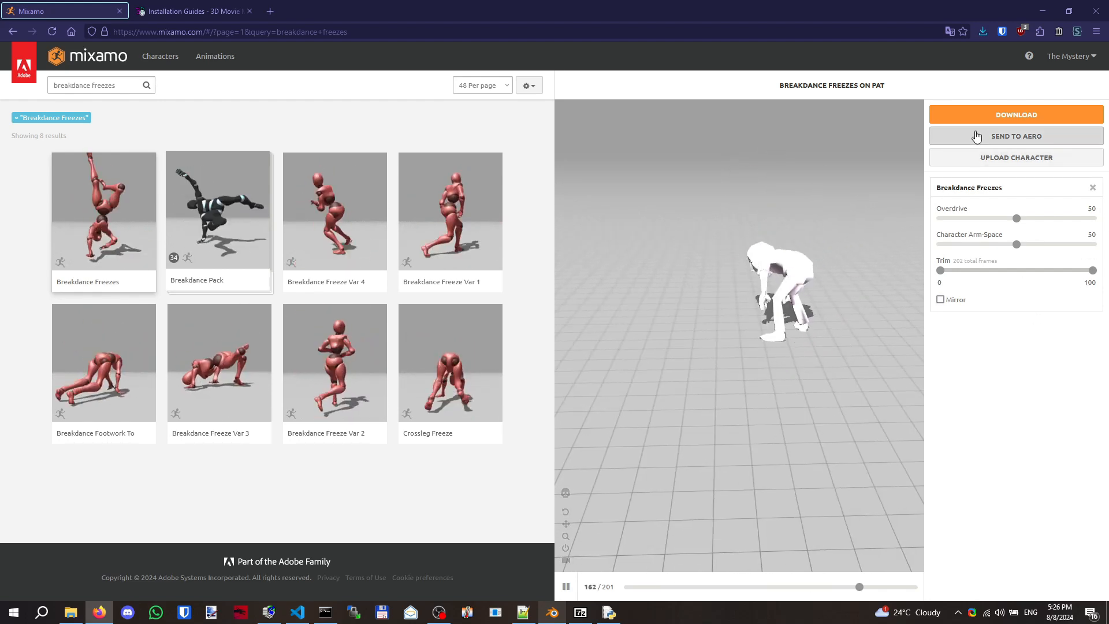
- Download the animated character as FBX Binary with skin, 24 frames per second and uniform keyframe reduction, saved as Breakdance Freezes.fbx in Mixamo Tutorial Stuff
left_click(992, 120)
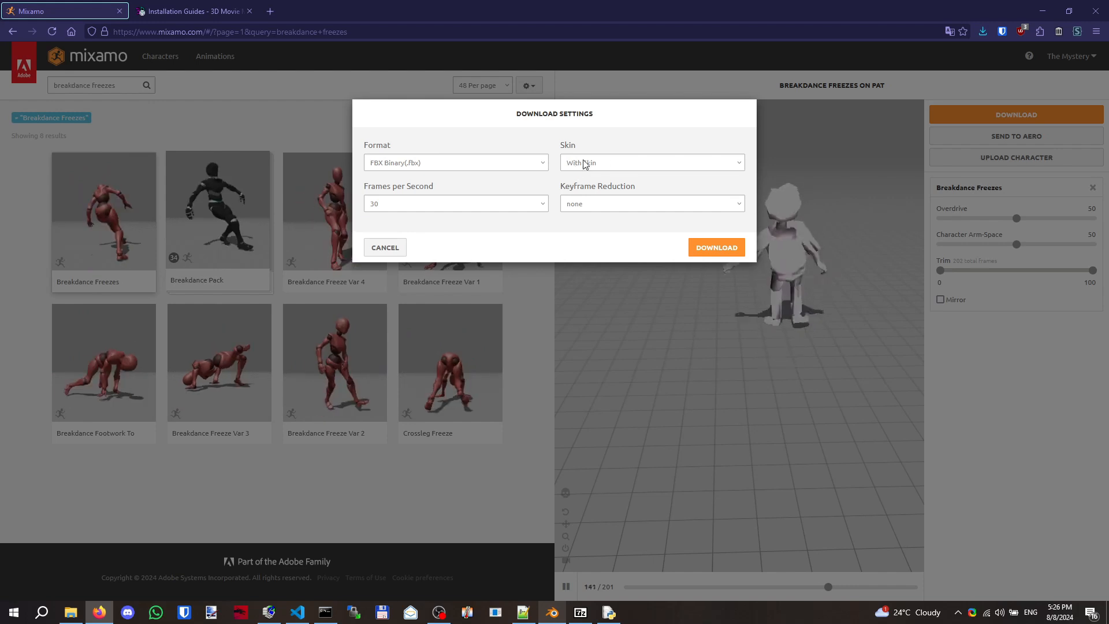
left_click(615, 208)
left_click(608, 231)
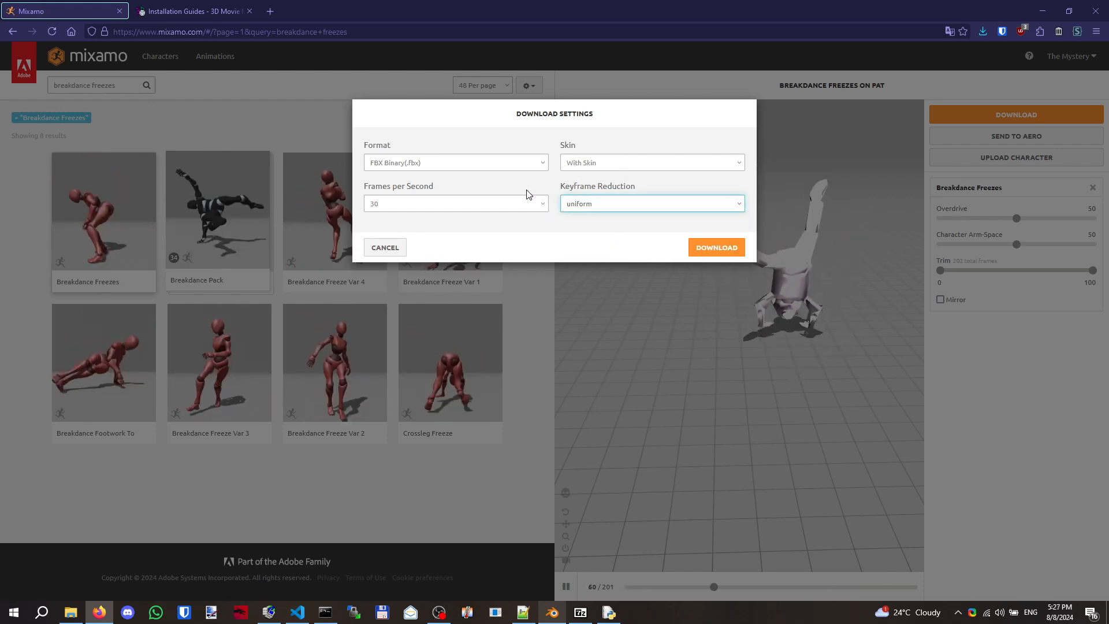
left_click(520, 205)
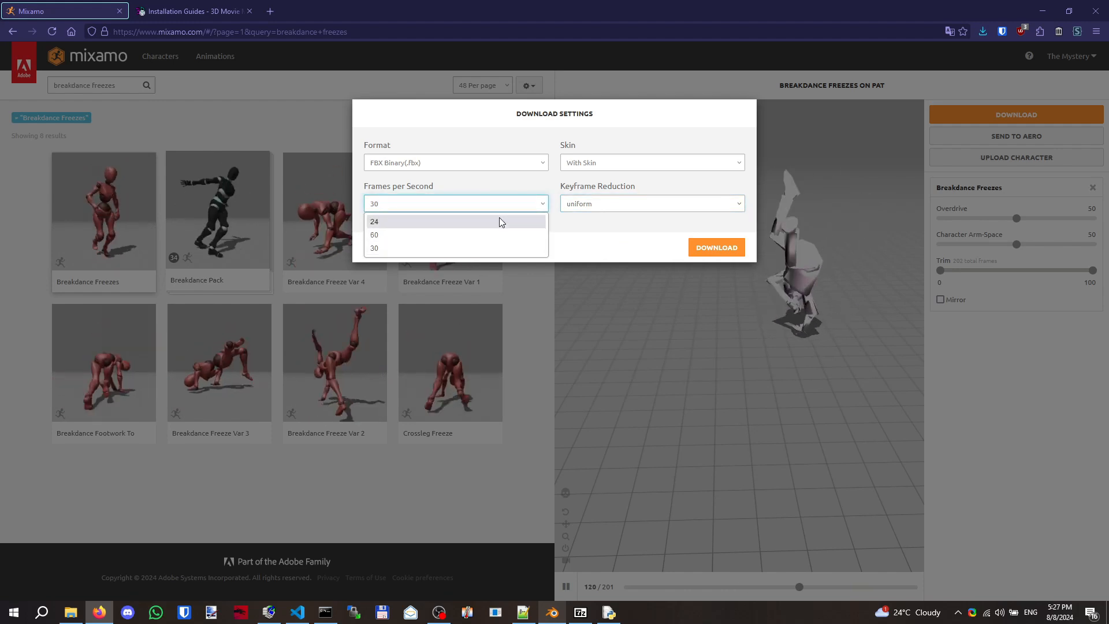
left_click(499, 220)
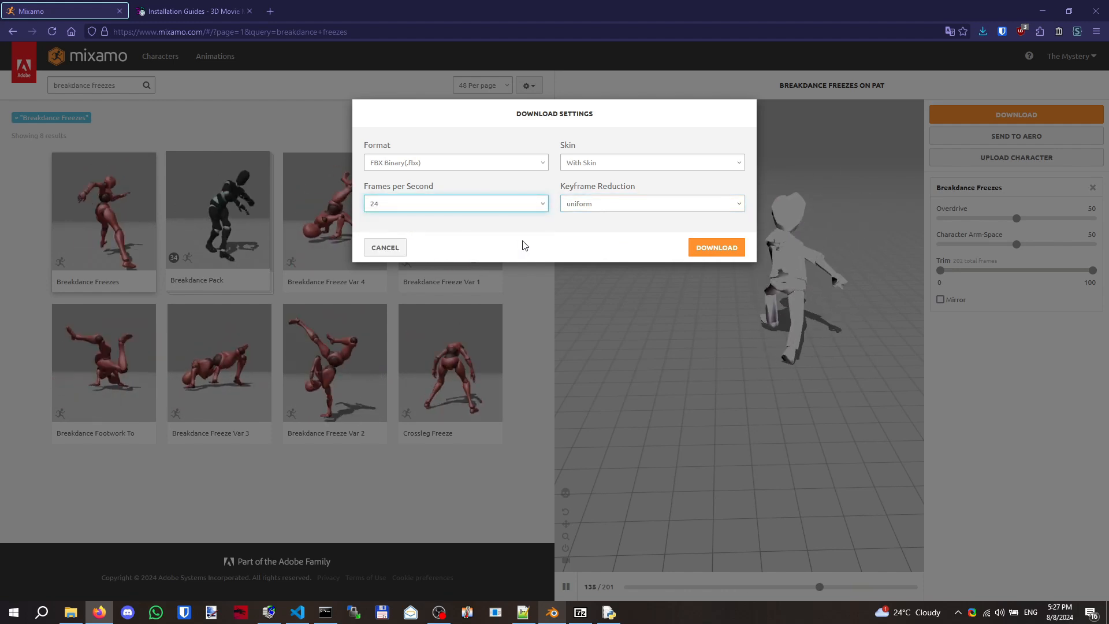
left_click(701, 249)
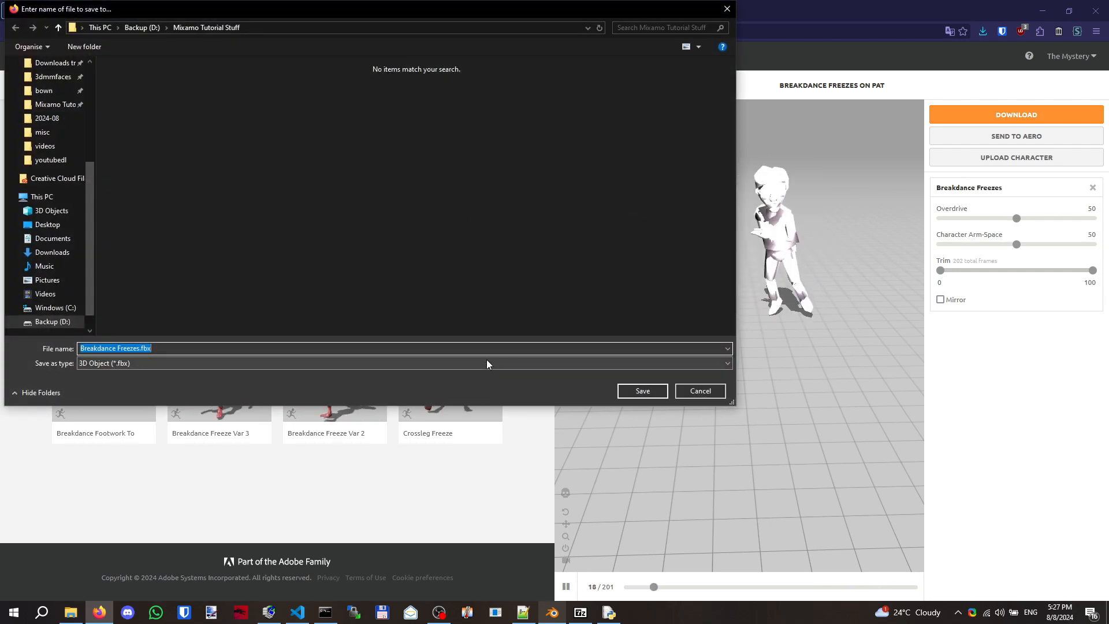
left_click(658, 388)
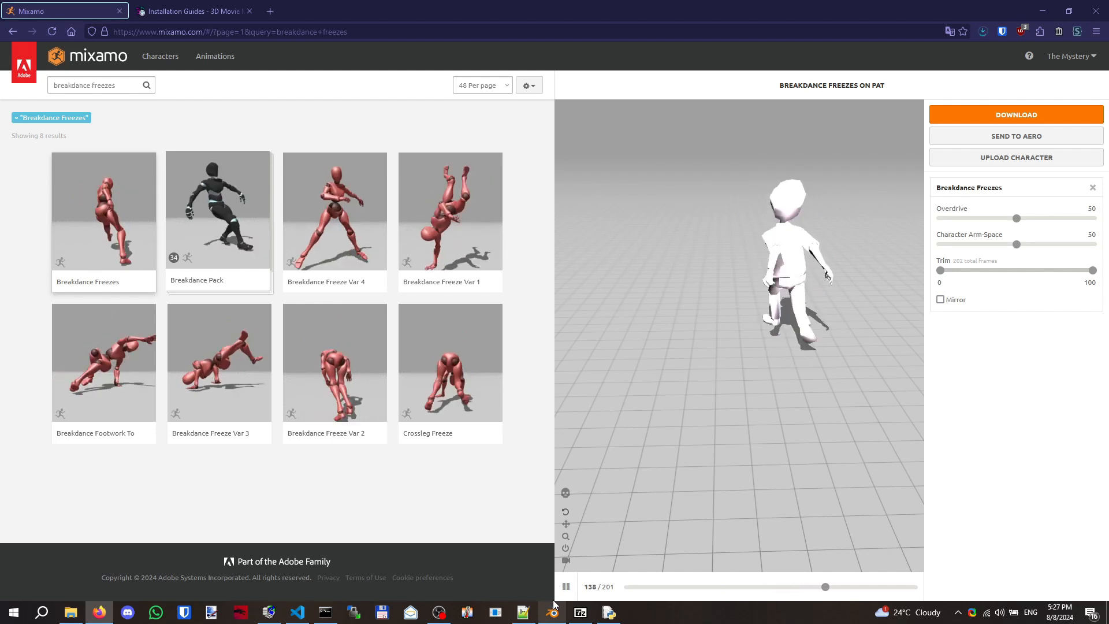
- Switch to Blender and view its version information
key("alt+Tab")
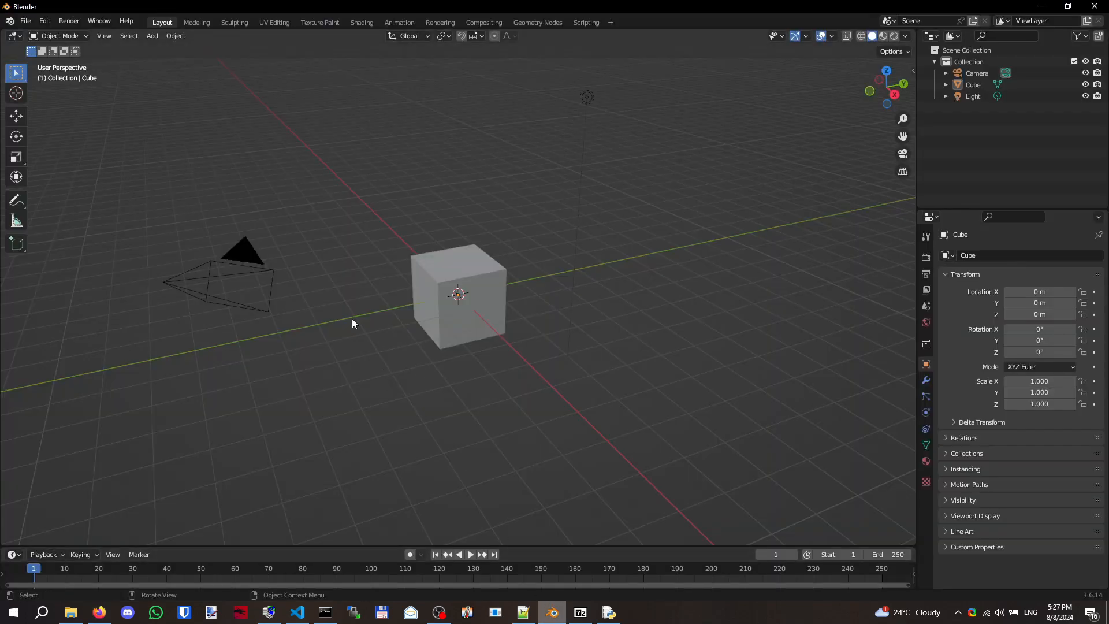
left_click(125, 22)
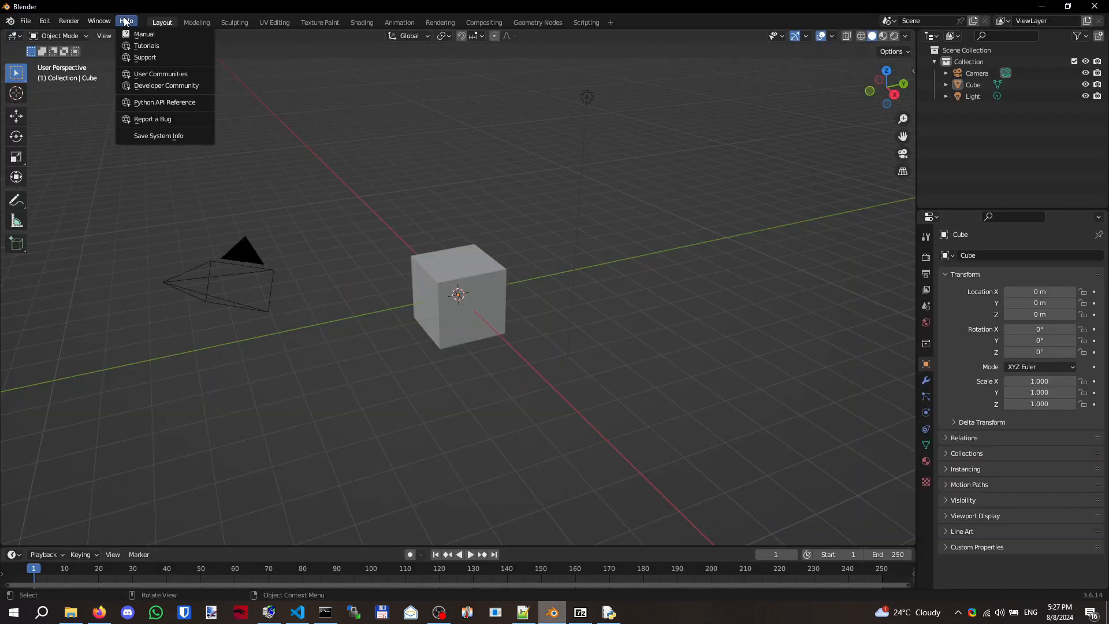
mouse_move(25, 20)
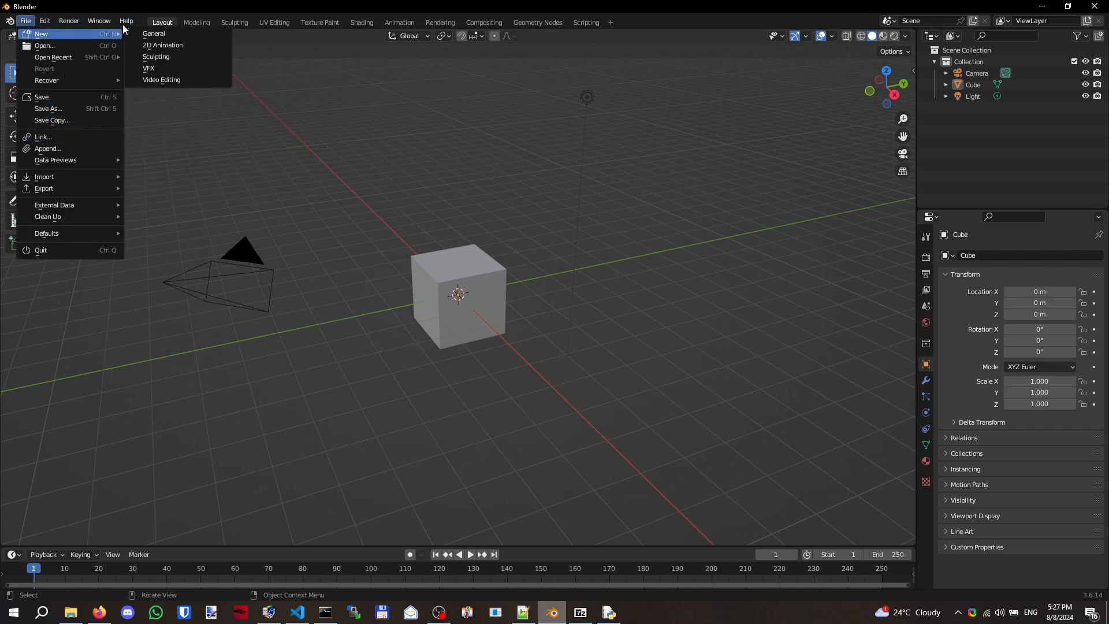
mouse_move(126, 21)
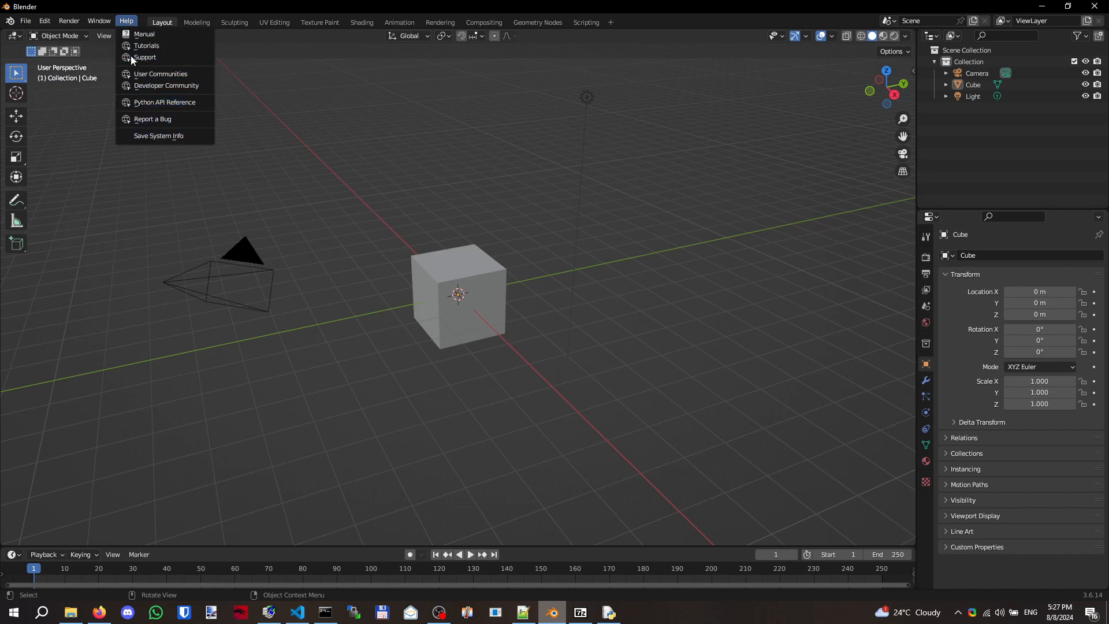
left_click(9, 20)
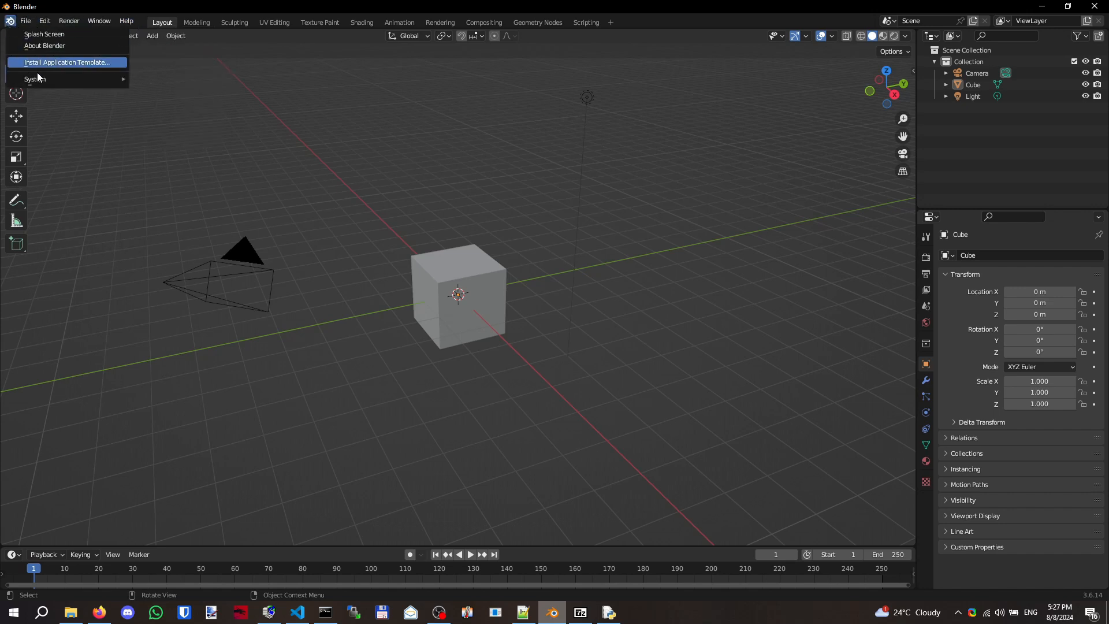
left_click(39, 45)
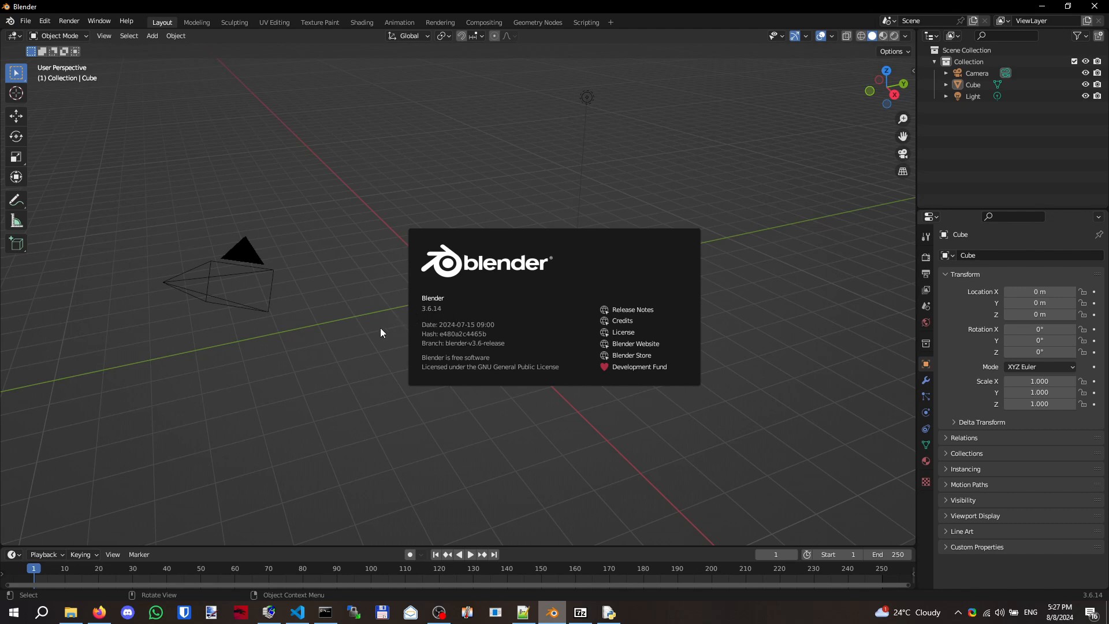
- Delete the default camera, cube and light from the scene
left_click_drag(223, 218, 761, 413)
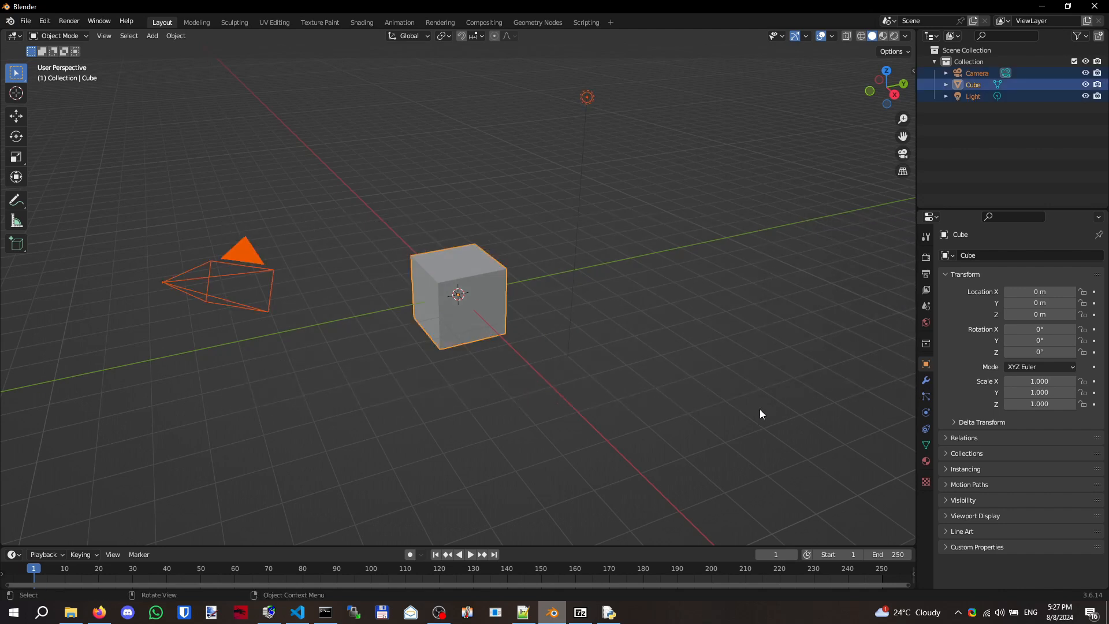
left_click(760, 408)
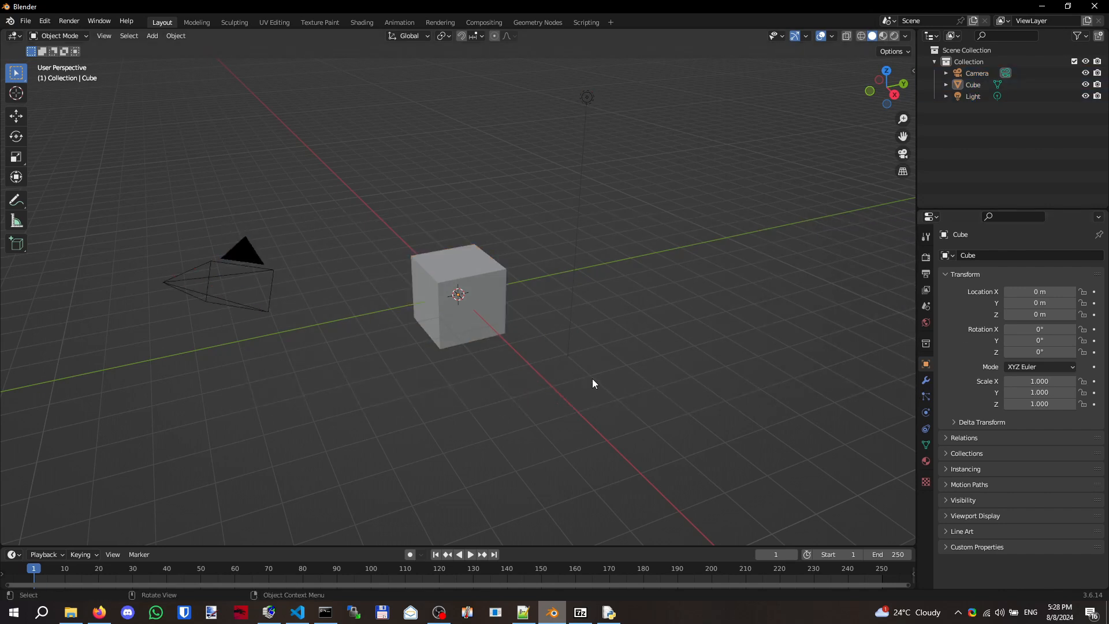
left_click_drag(593, 382, 61, 240)
key("Delete")
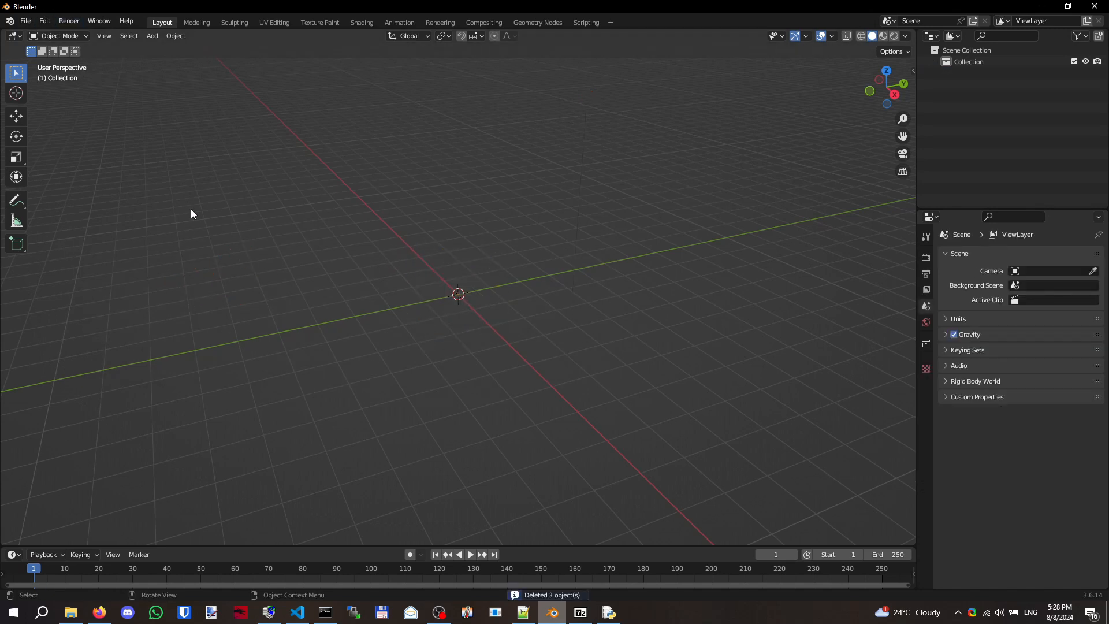
- Install the add-on blender_kingpin_v124.zip from the Mixamo Tutorial Stuff folder through the Blender preferences
left_click(26, 22)
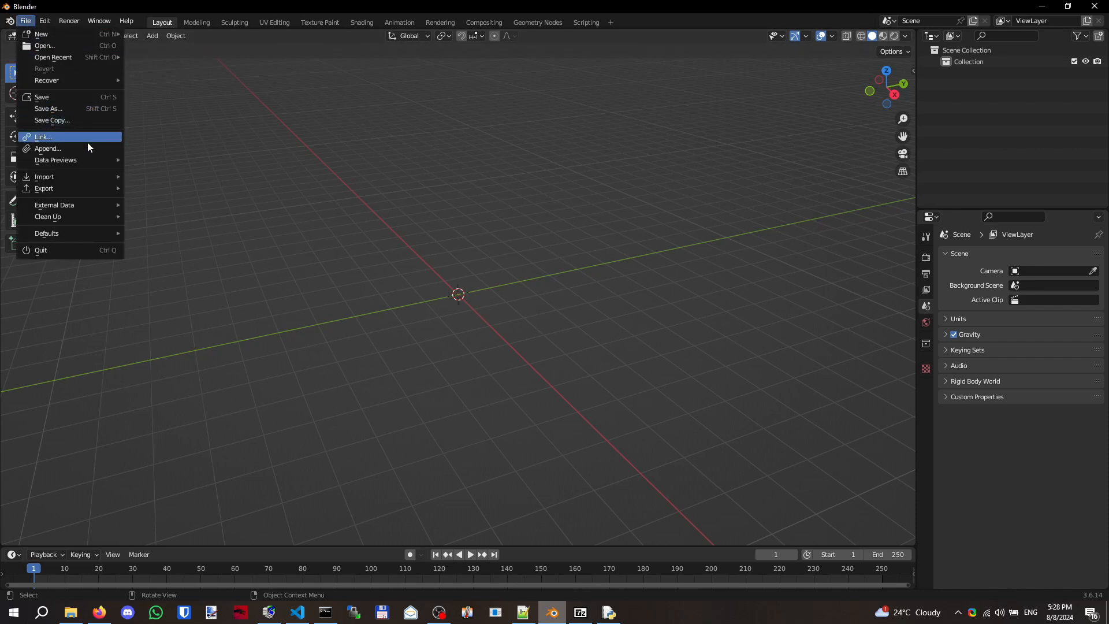
left_click(53, 22)
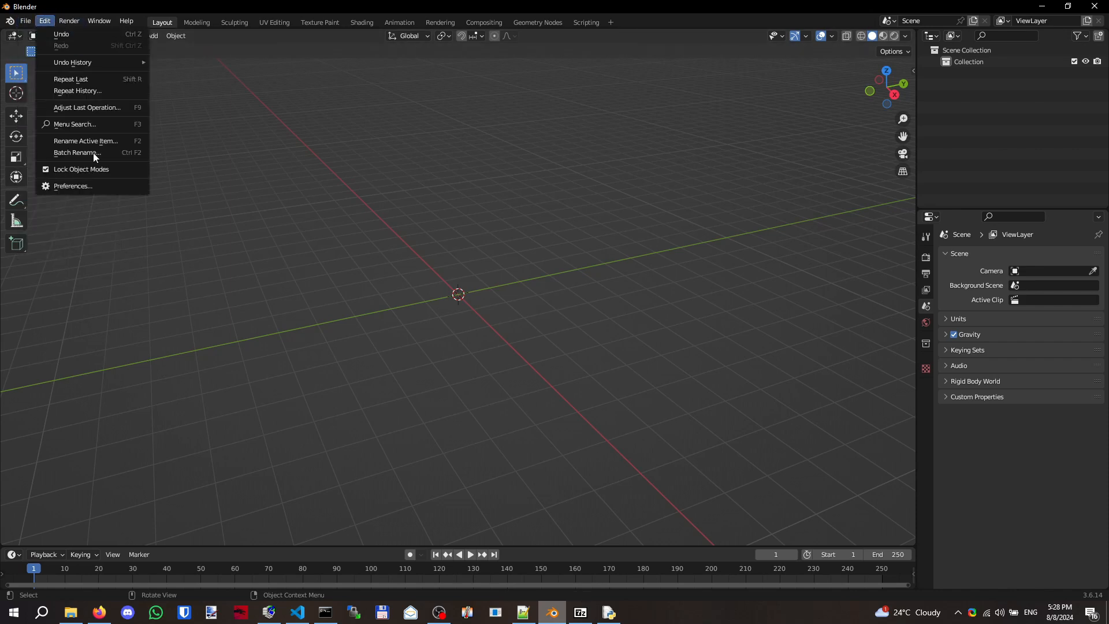
left_click(90, 185)
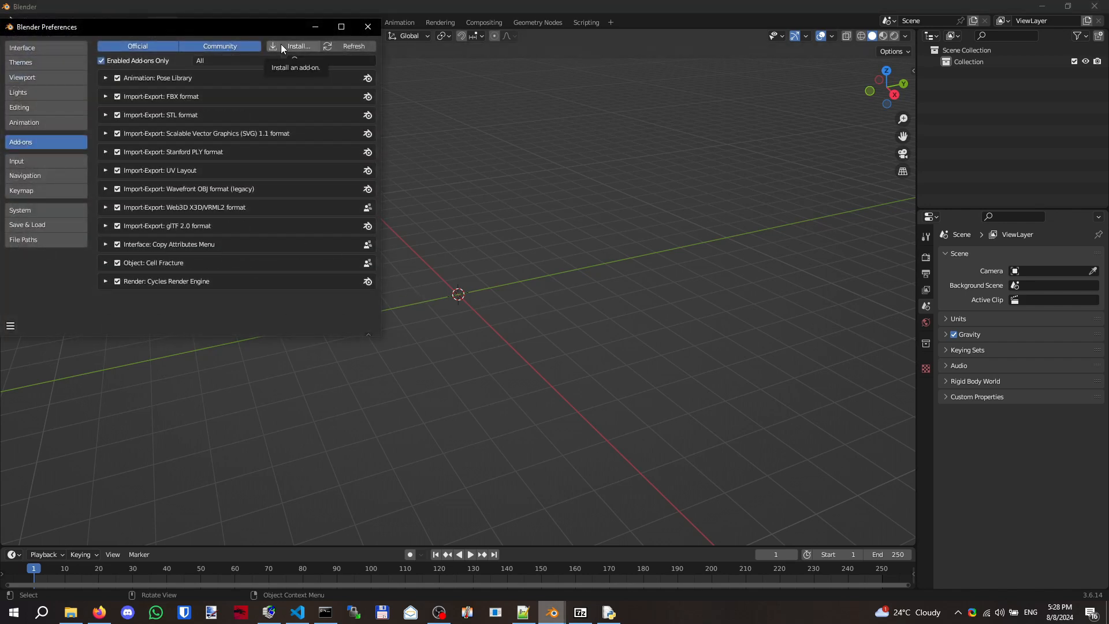
left_click(281, 44)
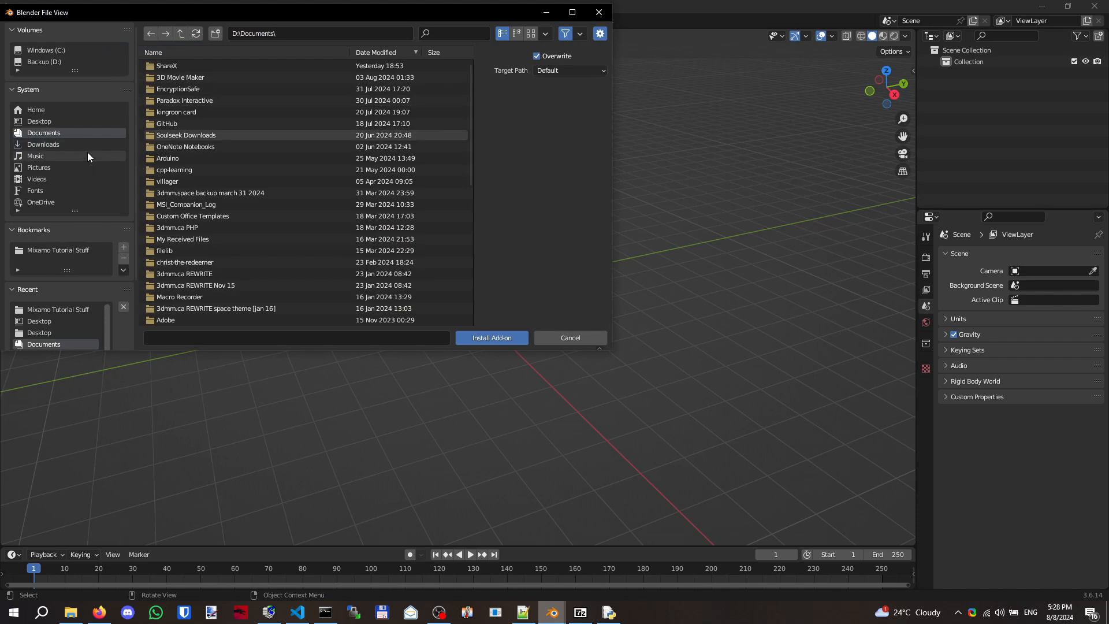
left_click(64, 249)
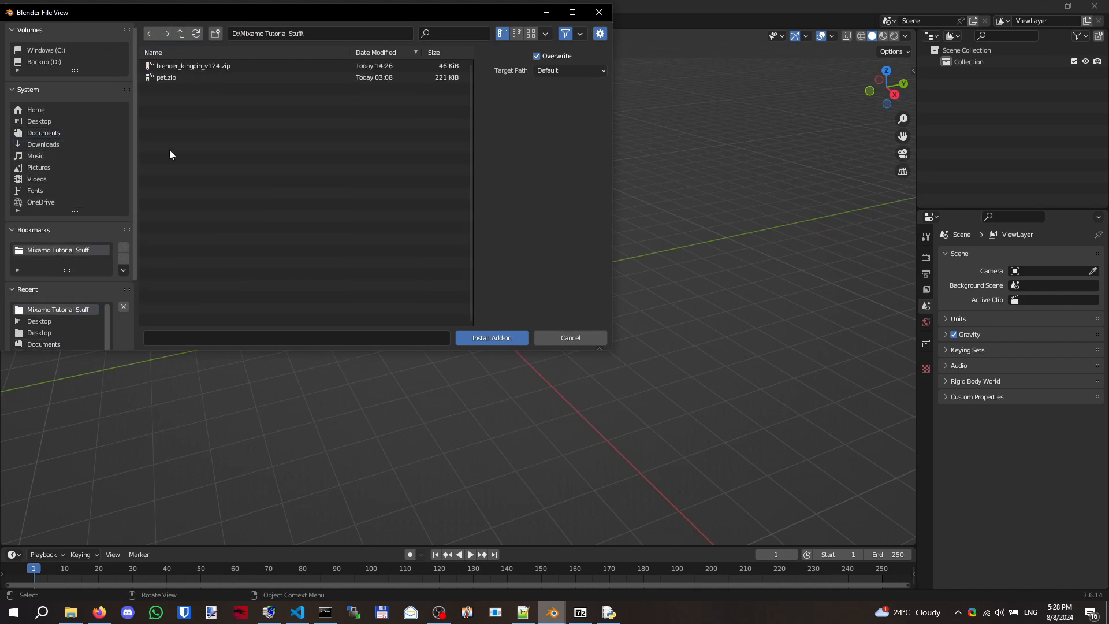
left_click(194, 69)
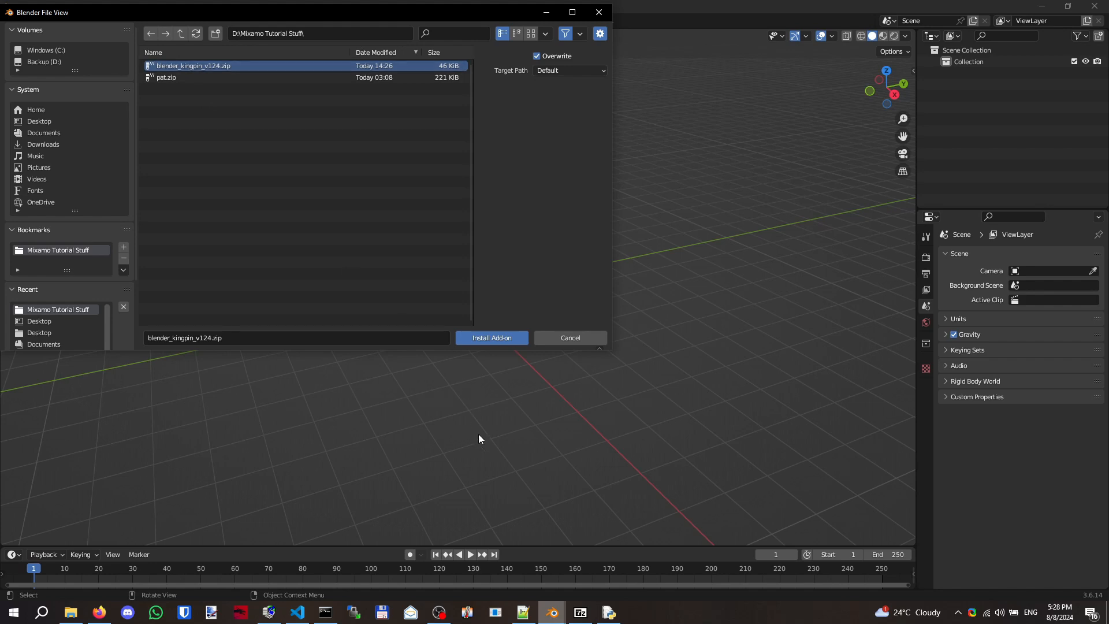
left_click(516, 615)
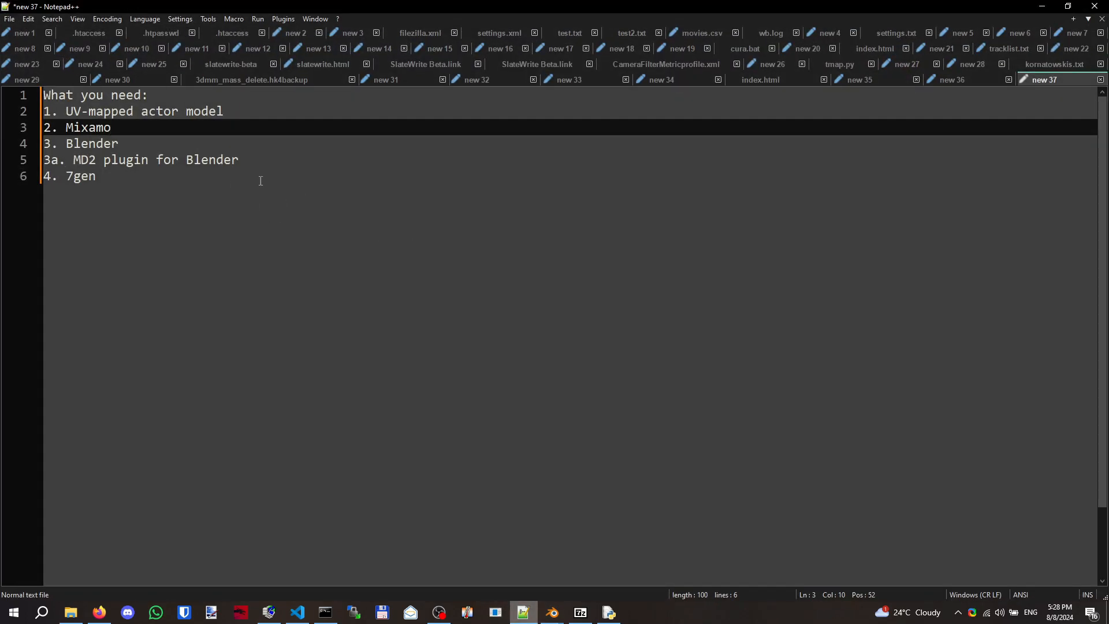
left_click(1034, 5)
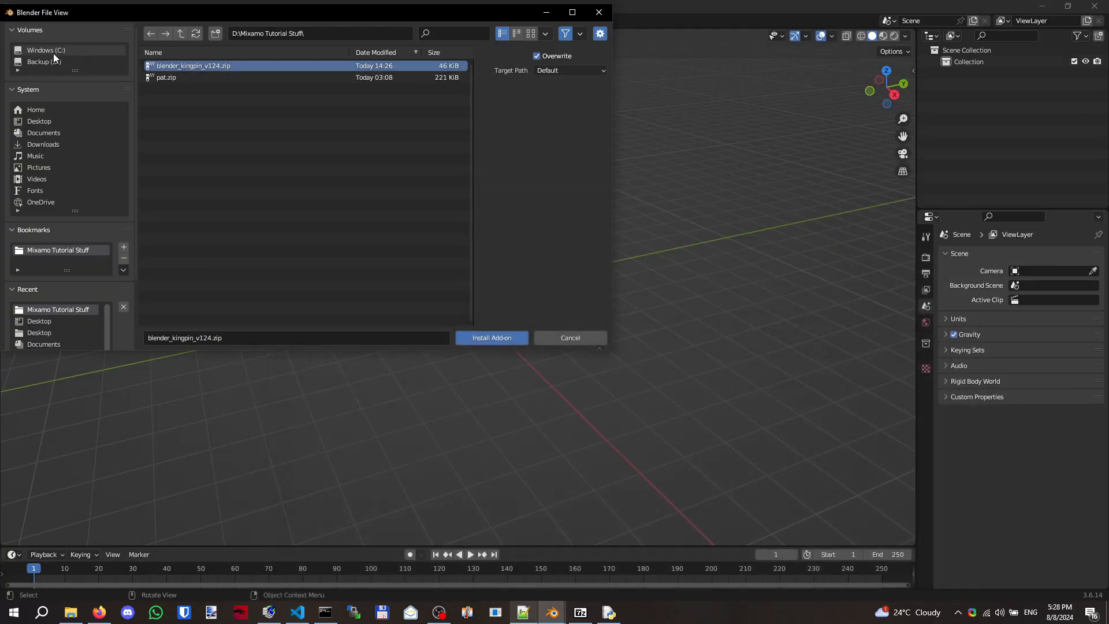
double_click(159, 67)
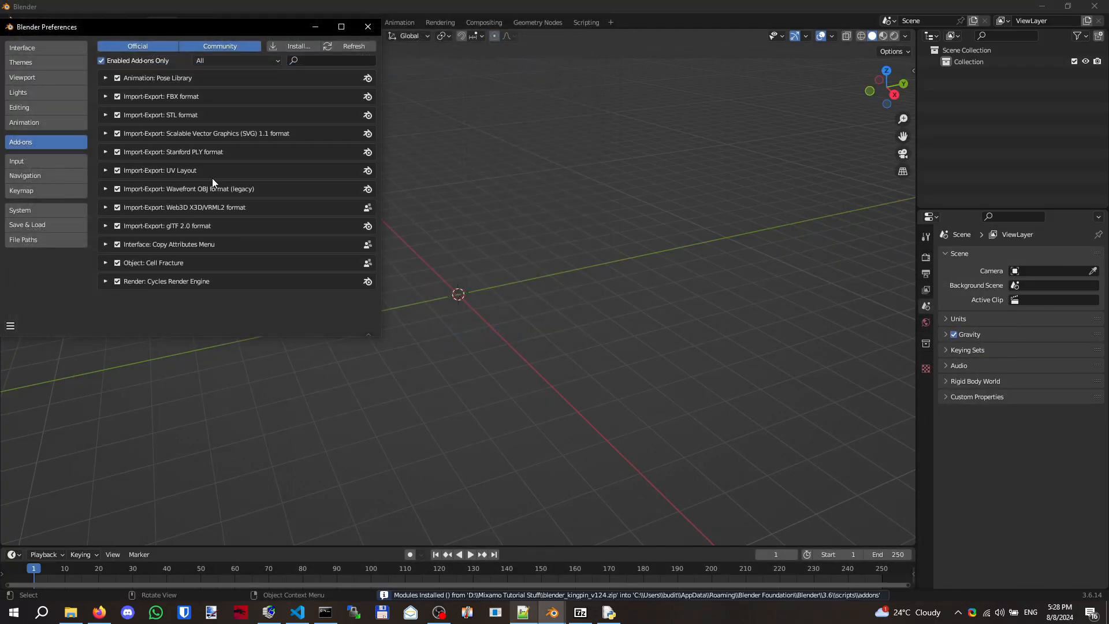
- Search all add-ons, including disabled ones, for md2 and enable Import-Export: Kingpin Models (md2, mdx)
left_click(311, 59)
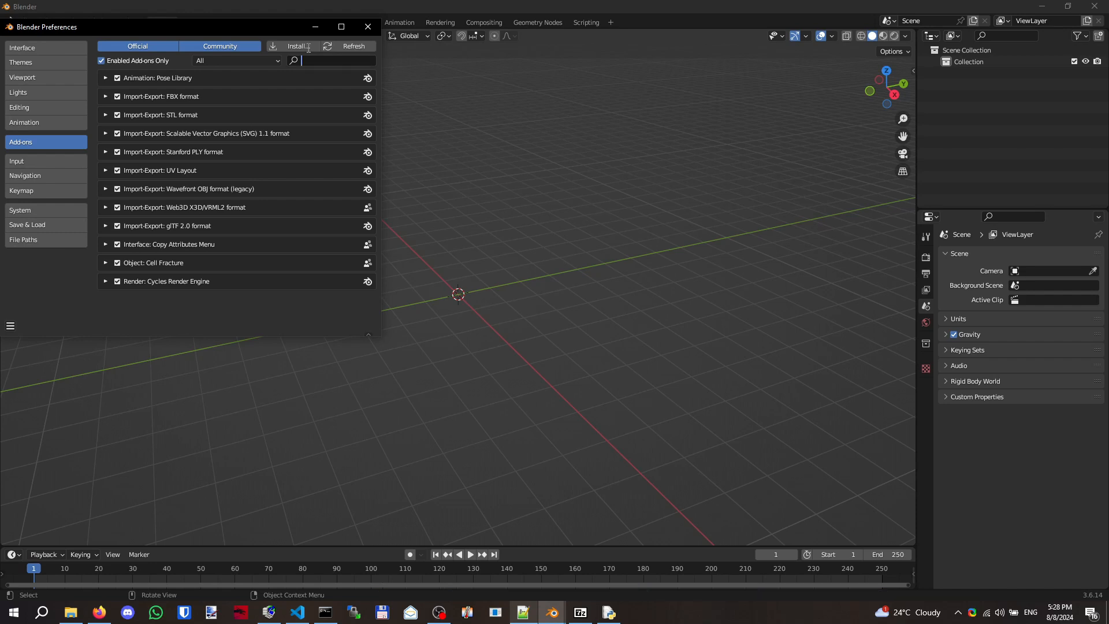
type("md2")
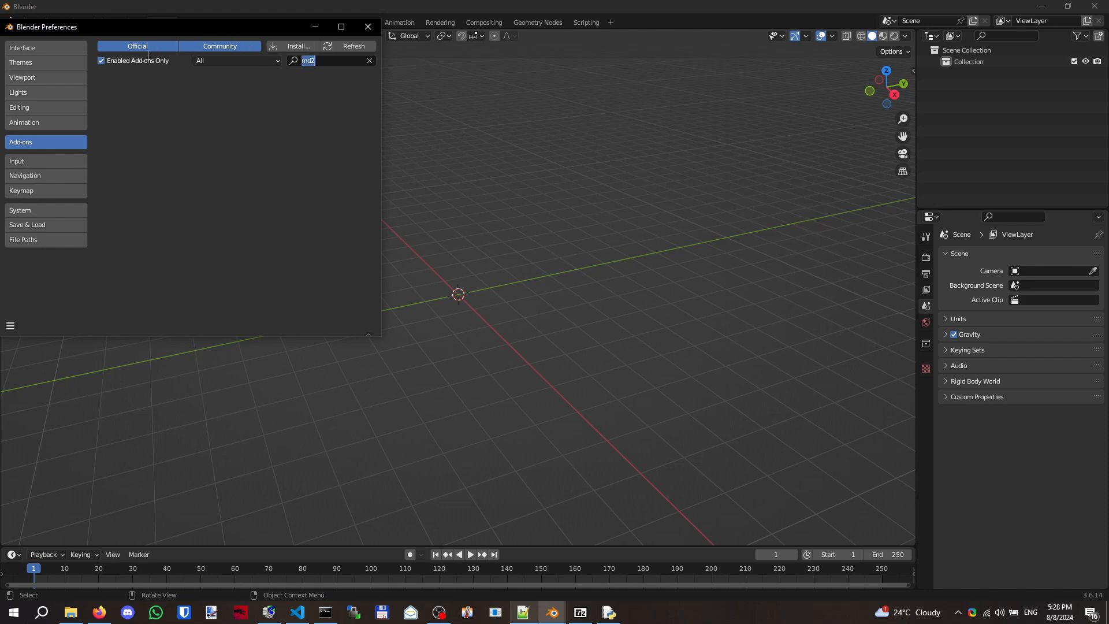
left_click(104, 60)
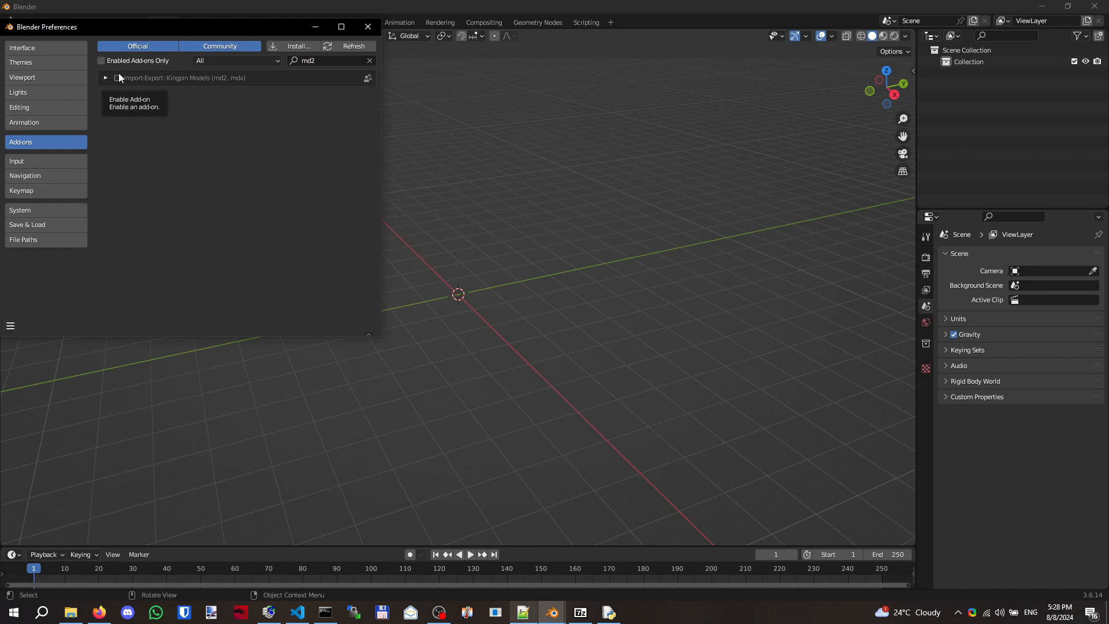
left_click(119, 75)
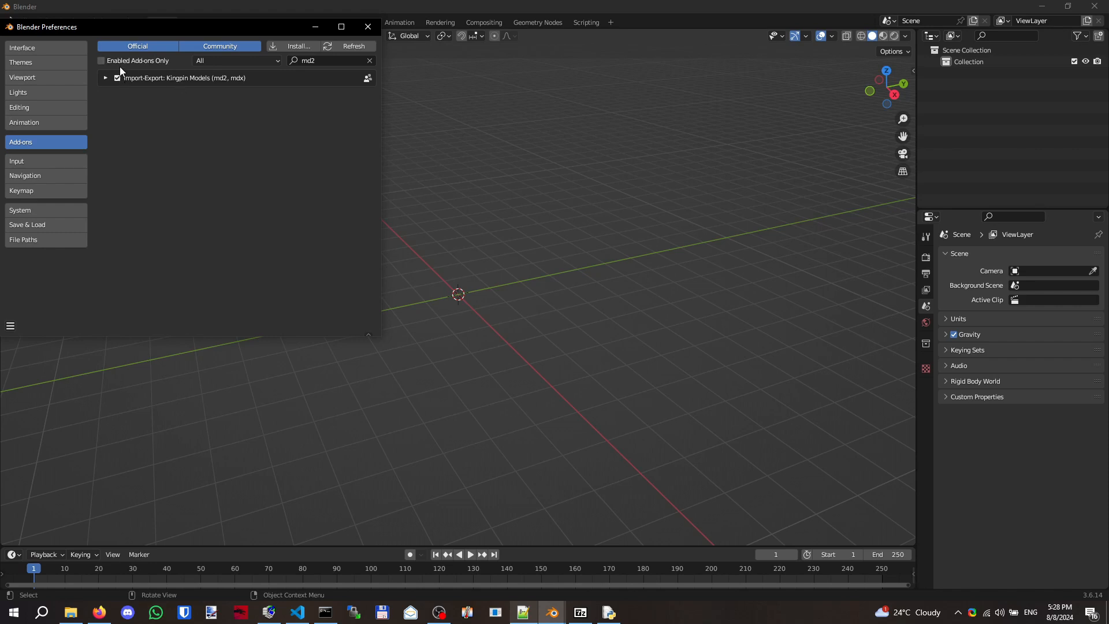
- Clear the add-on search, restrict the list to enabled add-ons again and close the preferences
left_click(315, 64)
key("BackSpace")
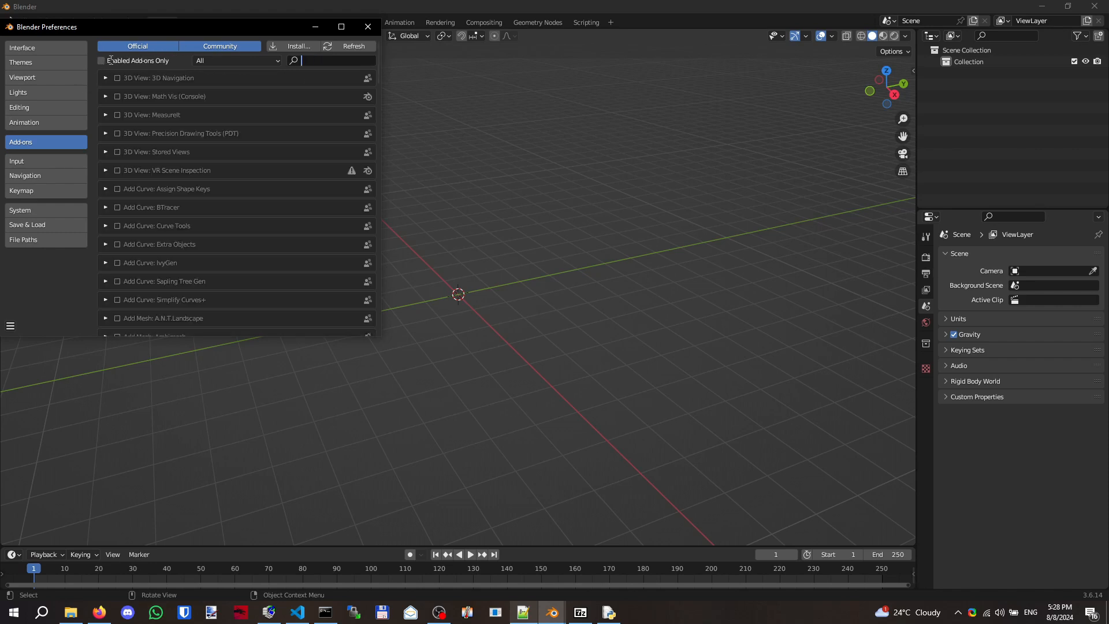
left_click(108, 61)
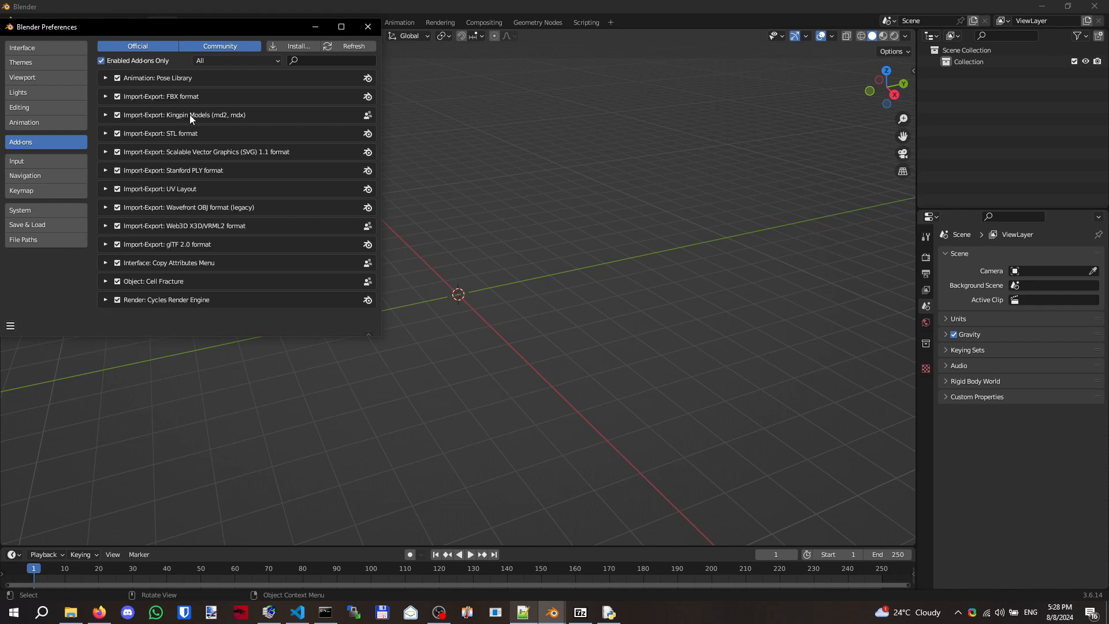
left_click(367, 27)
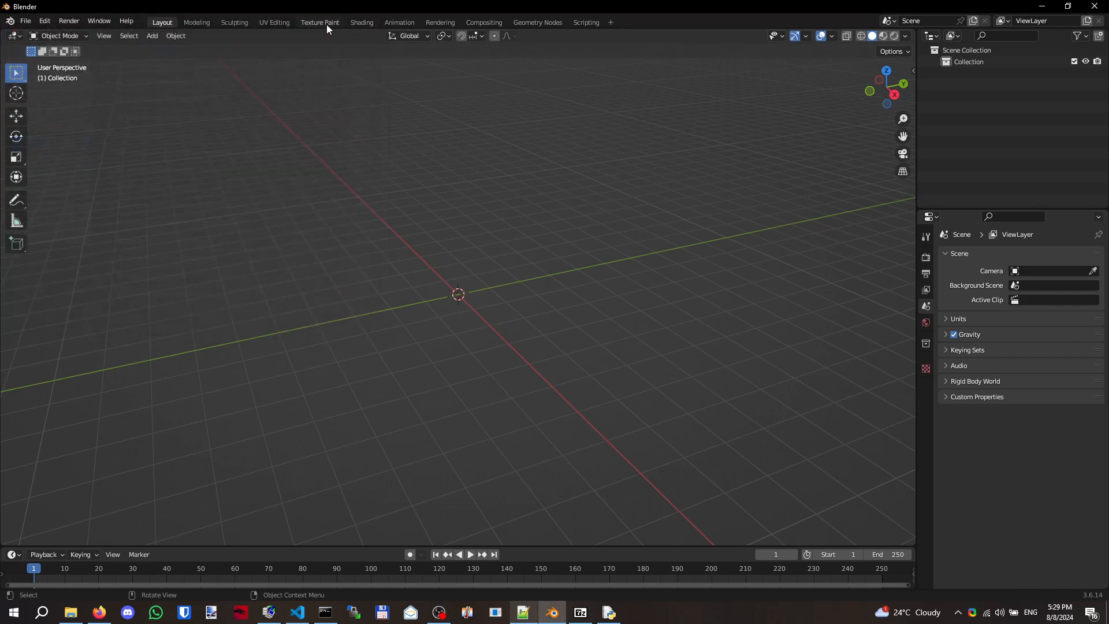
- Import Breakdance Freezes.fbx from the Mixamo Tutorial Stuff folder with the default FBX options
left_click(25, 21)
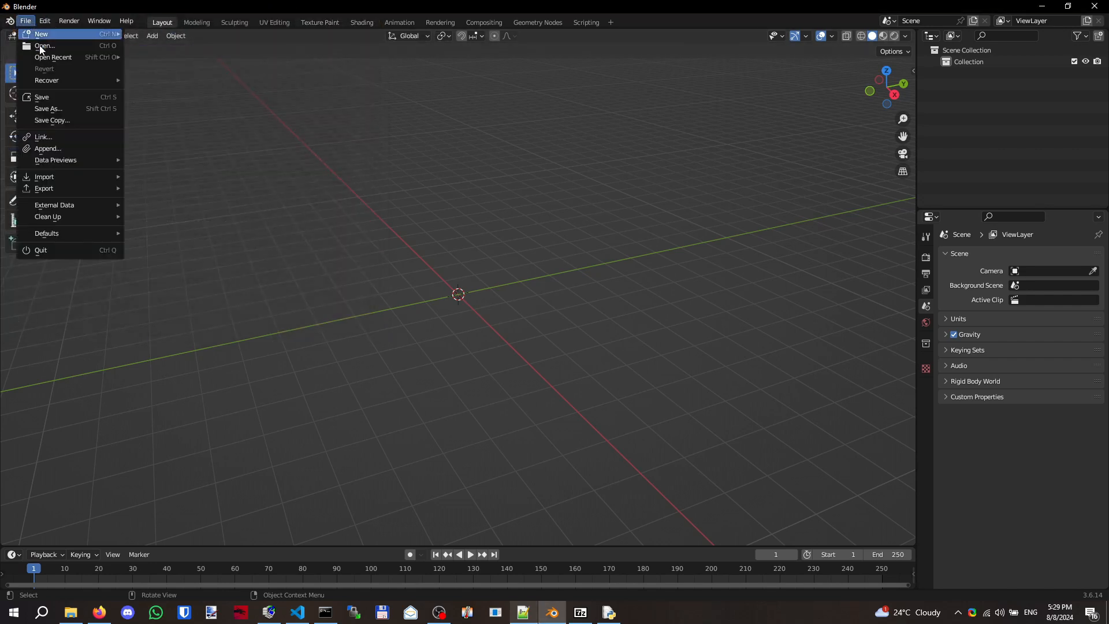
mouse_move(49, 192)
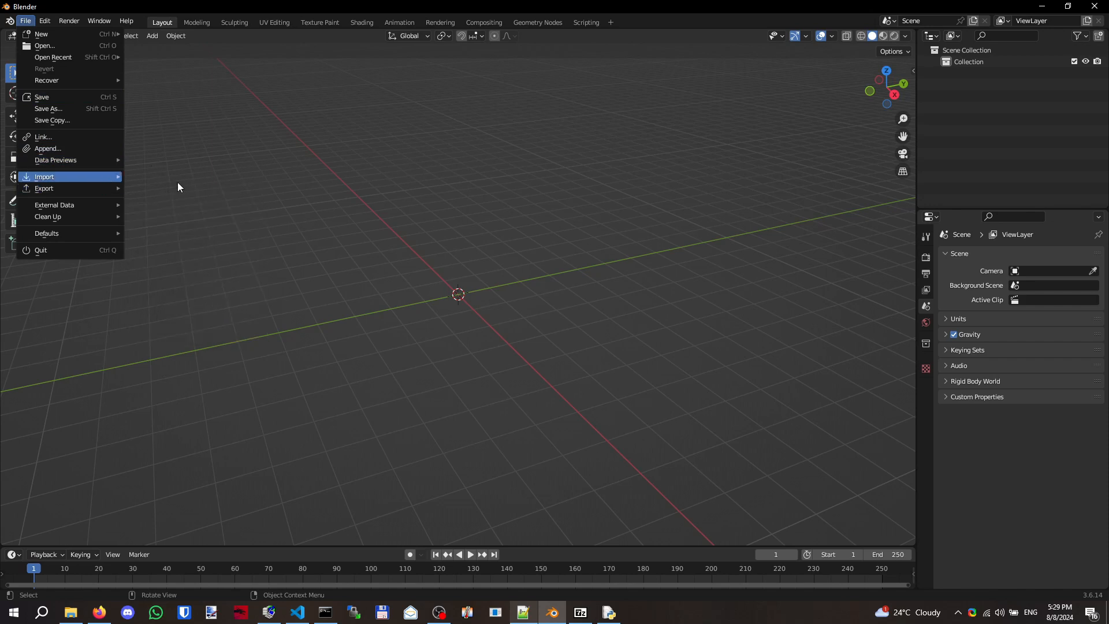
mouse_move(115, 176)
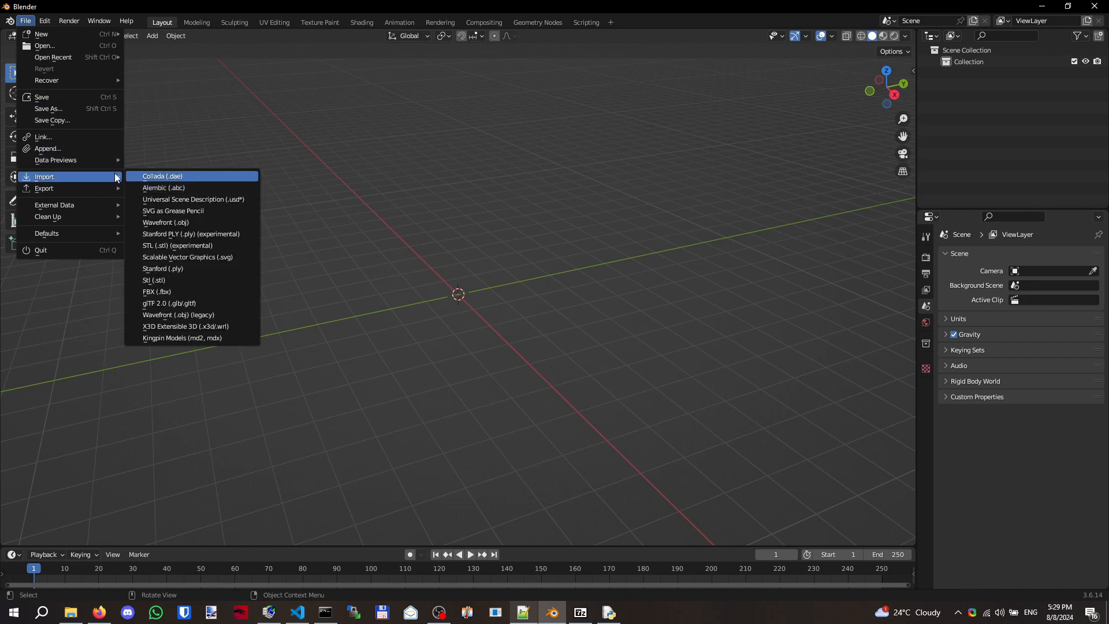
left_click(174, 291)
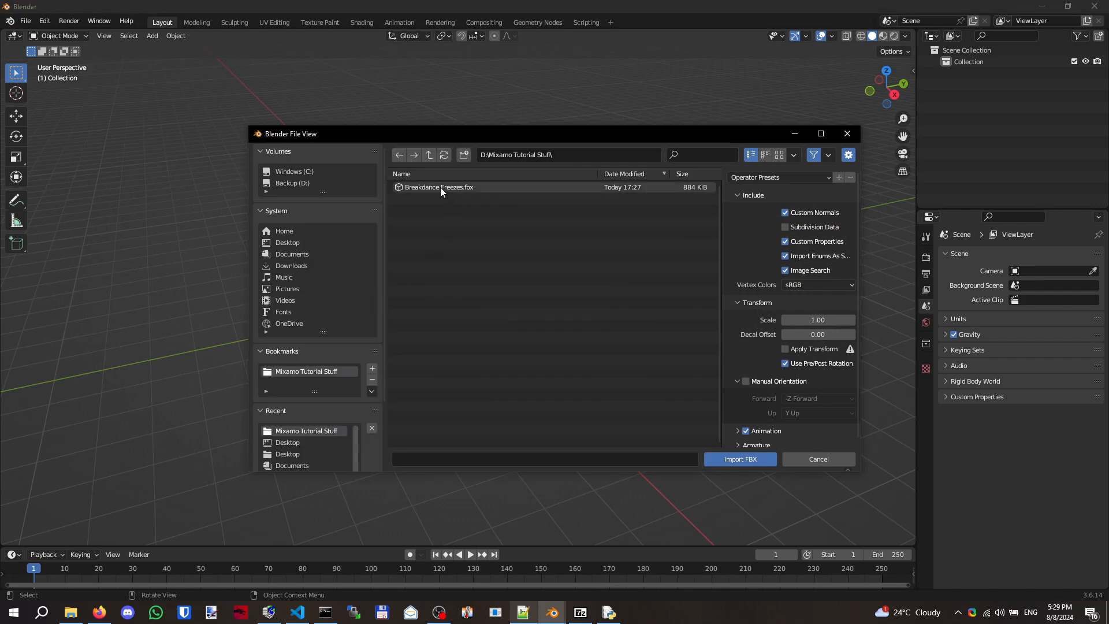
double_click(440, 187)
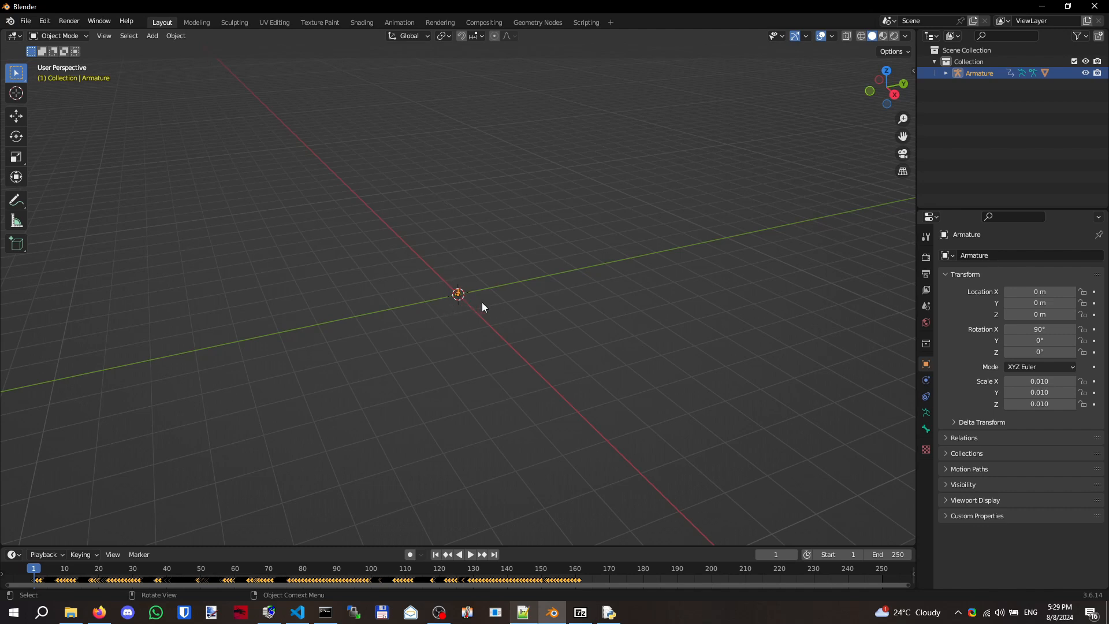
- Scale the imported armature up uniformly to about 0.415 and display the character in Material Preview shading
key("s")
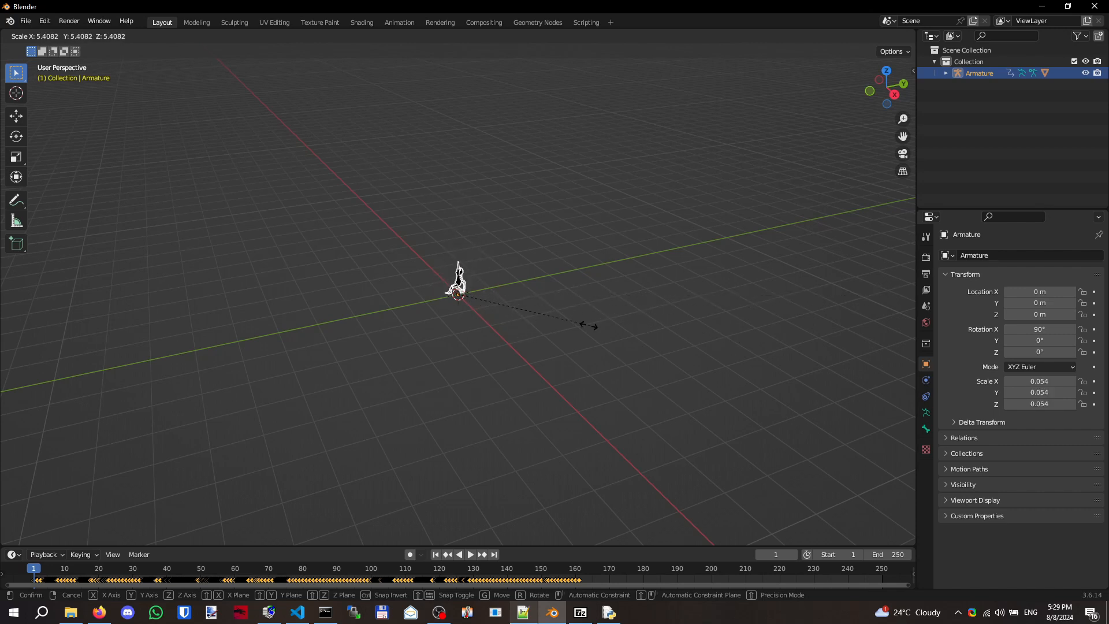
left_click(578, 193)
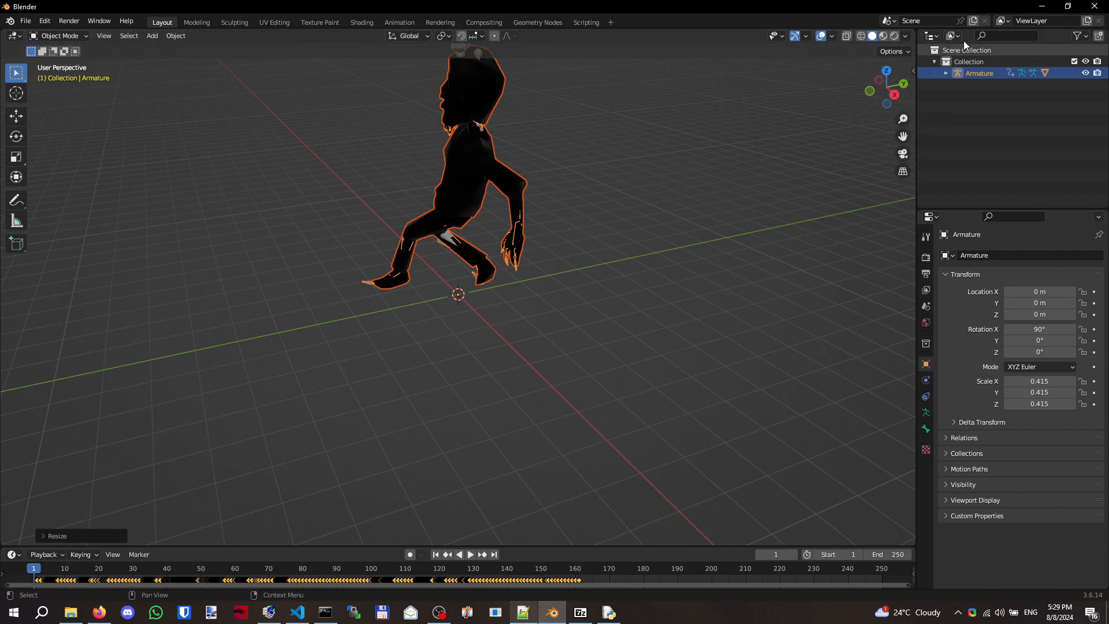
left_click(583, 178)
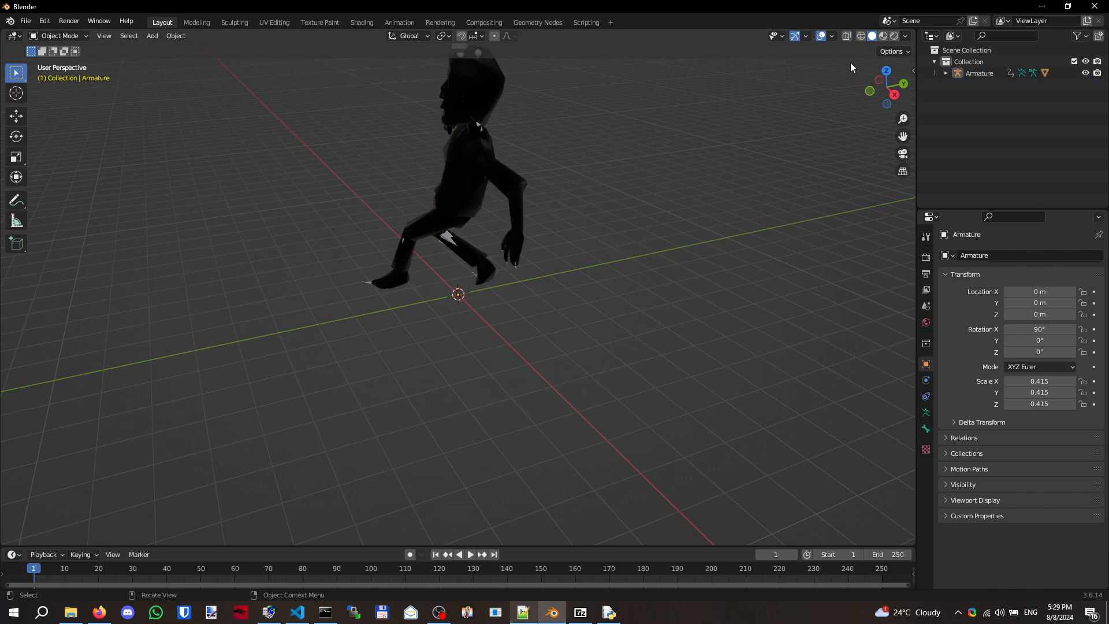
left_click(883, 43)
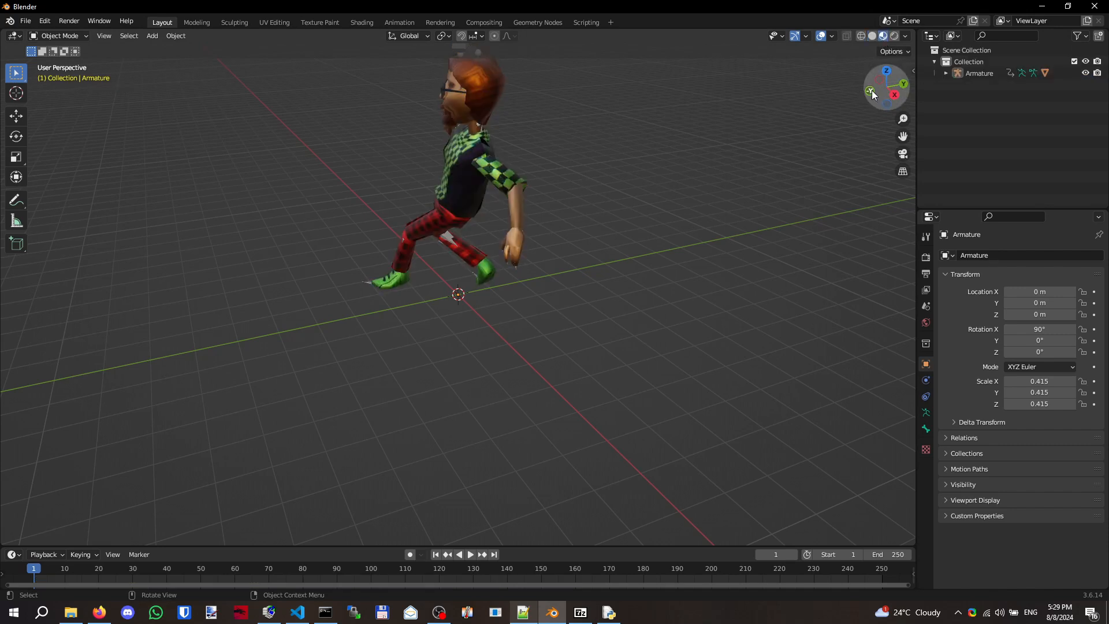
left_click_drag(873, 95, 1086, 95)
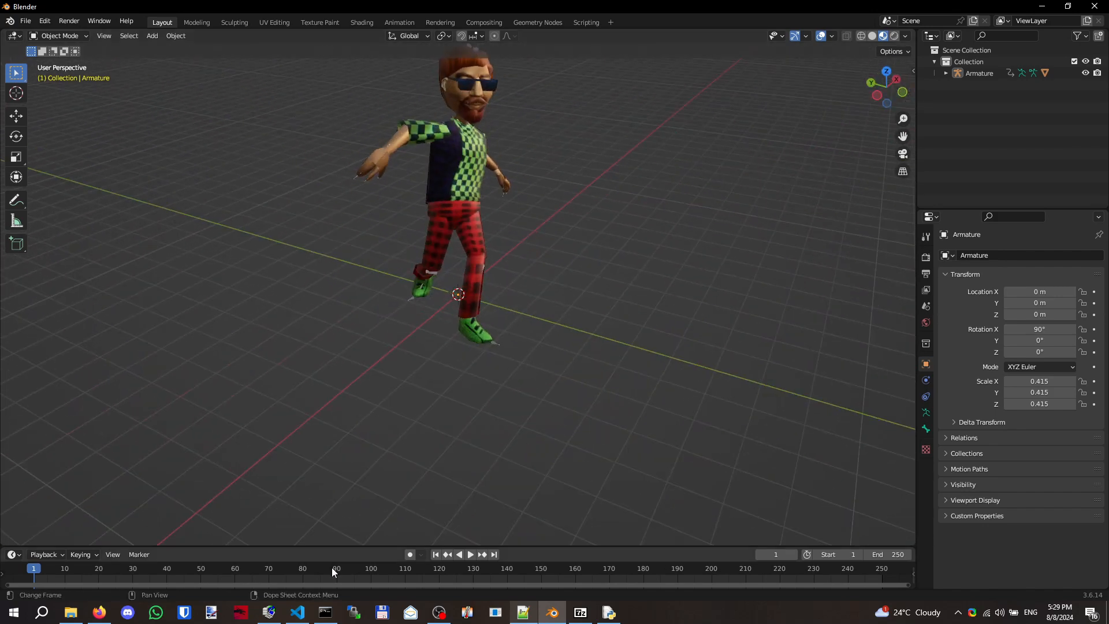
- Enlarge the timeline area, select the armature to show its keyframes and play the breakdance animation through
left_click_drag(332, 546, 292, 454)
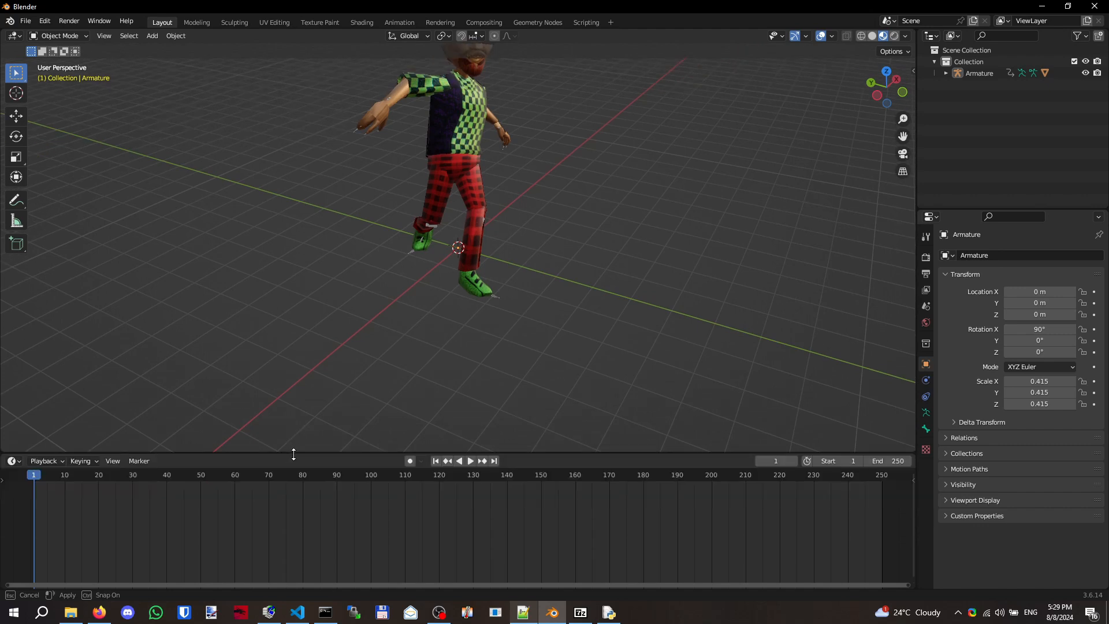
left_click_drag(280, 181, 604, 317)
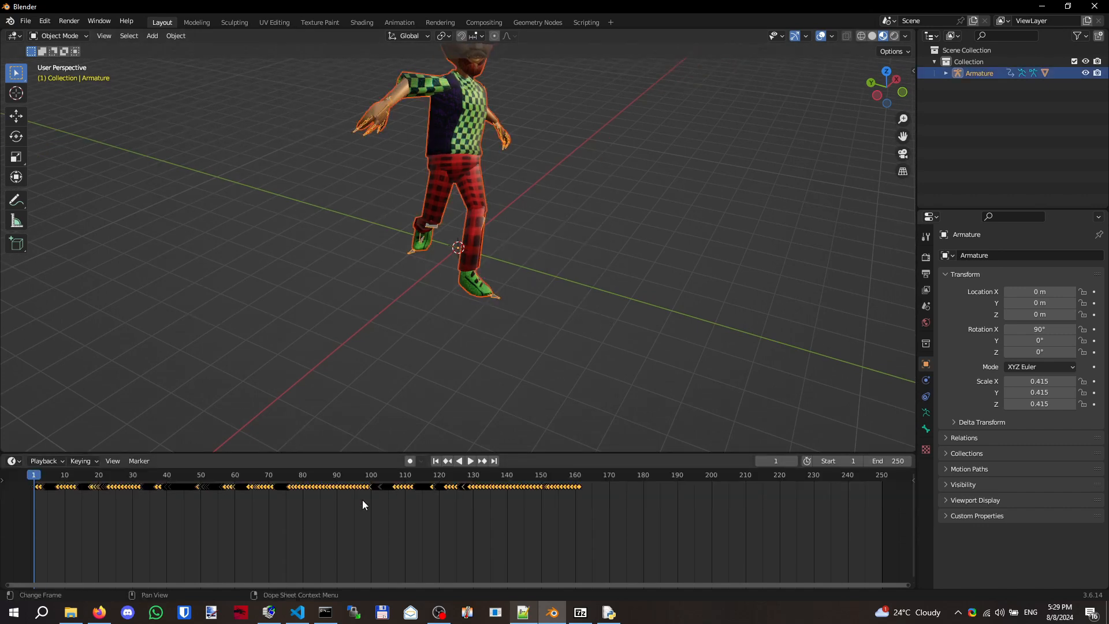
left_click(470, 462)
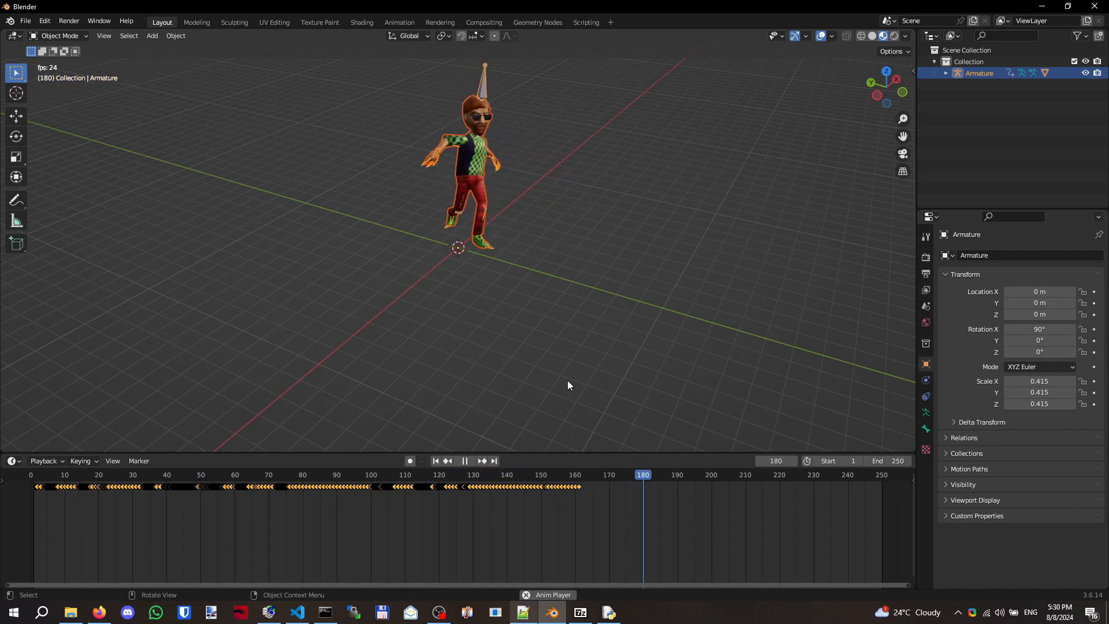
key("space")
- Check the last keyframe at frame 161, set the scene's end frame to 165 and replay the animation
left_click_drag(686, 477, 580, 465)
scroll(584, 493, "up", 2)
scroll(584, 494, "up", 2)
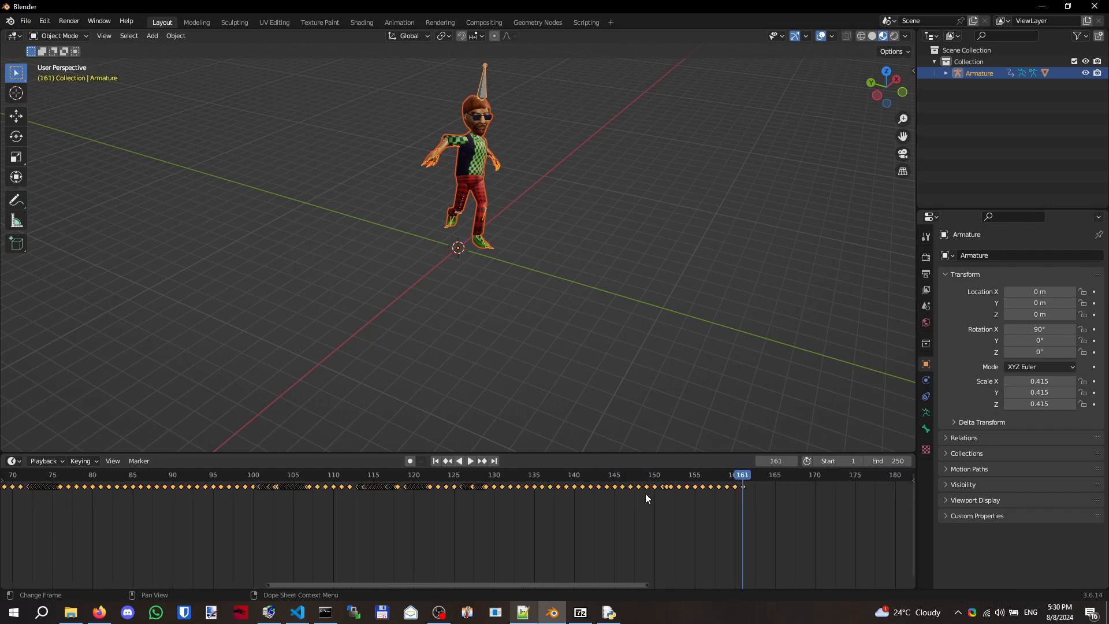
mouse_move(740, 476)
left_mouse_down()
mouse_move(720, 468)
mouse_move(743, 473)
left_mouse_up()
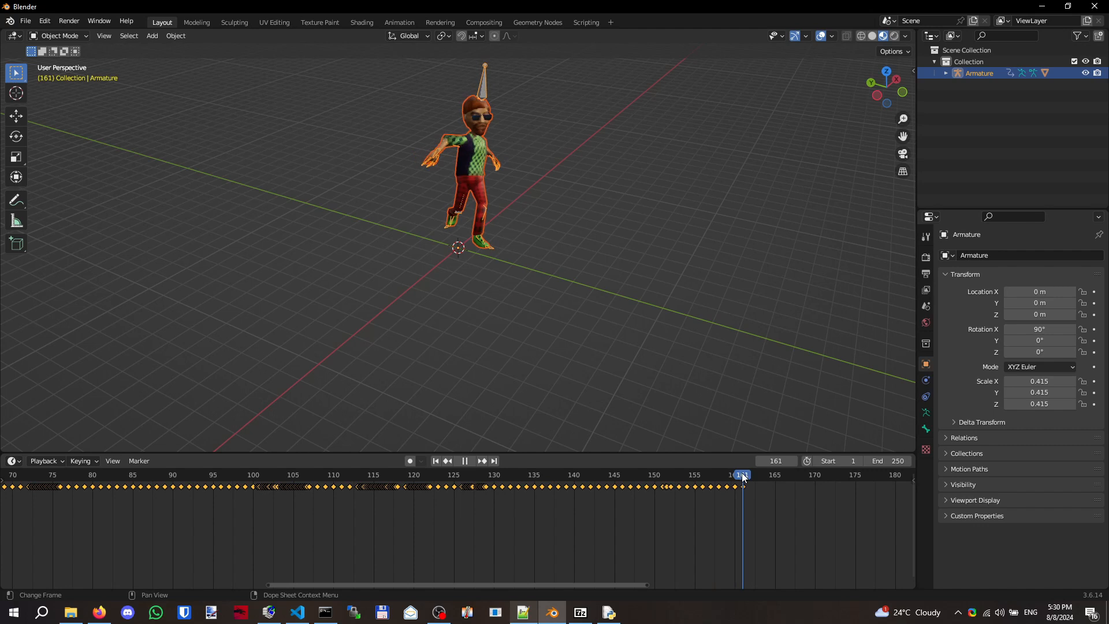
left_click(883, 455)
type("165")
key("Return")
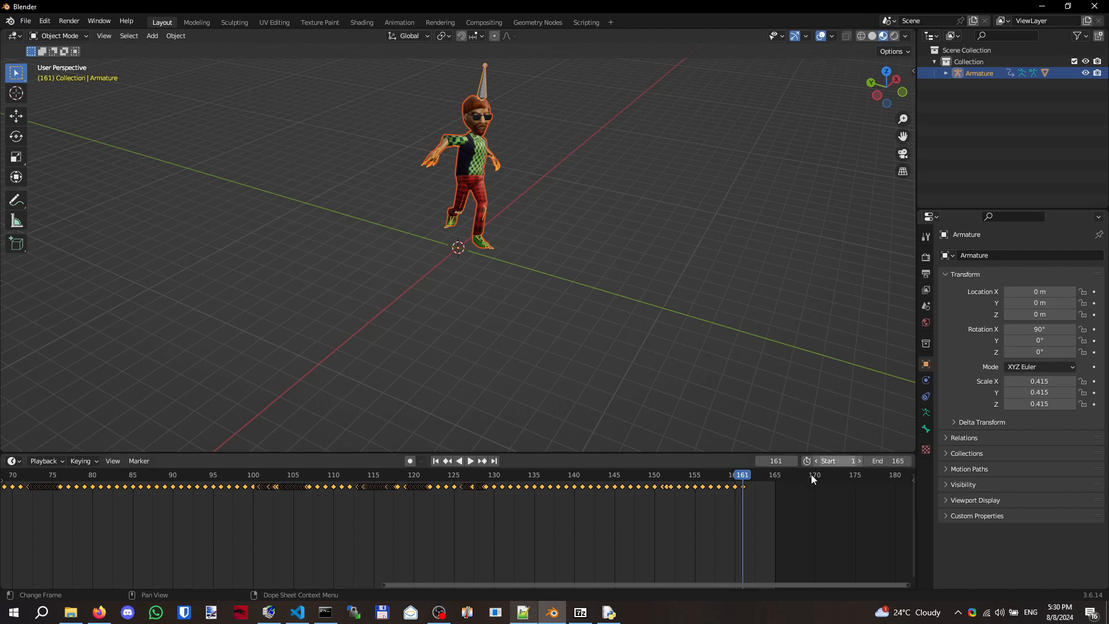
key("space")
left_click_drag(768, 489, 887, 282)
scroll(558, 306, "down", 5)
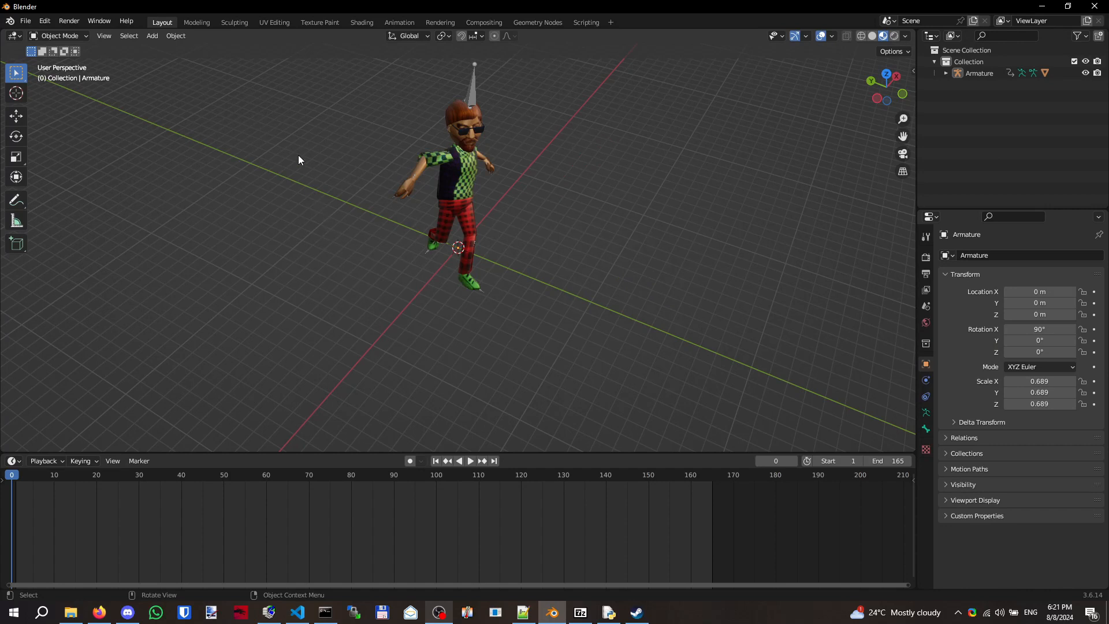
- Try to export to Kingpin Models (md2, mdx) with nothing selected in the scene
left_click_drag(296, 153, 564, 93)
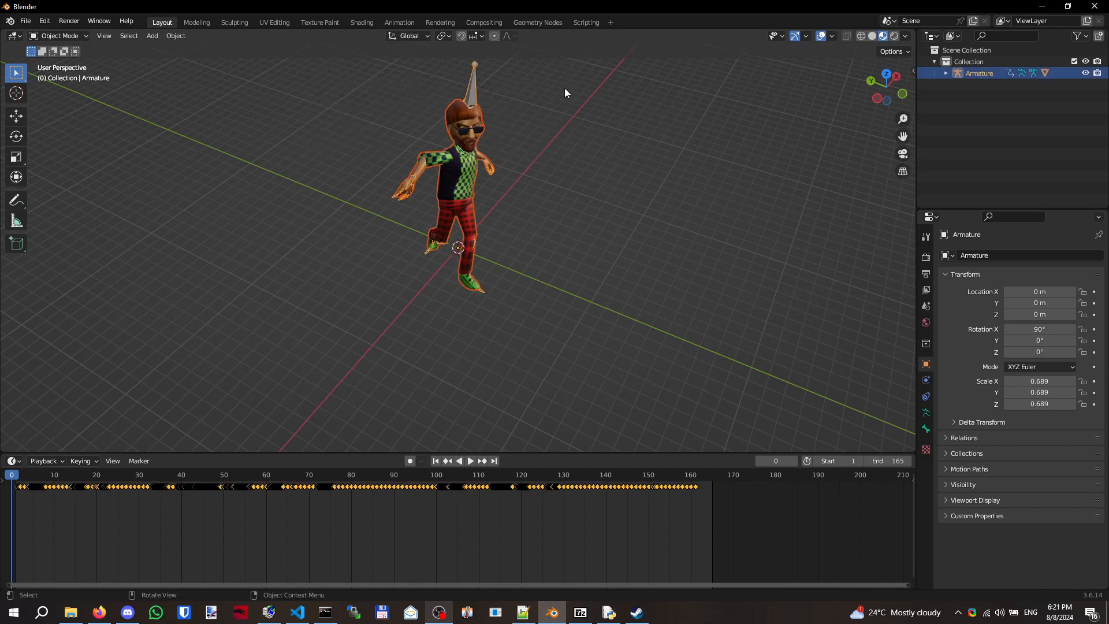
left_click(554, 161)
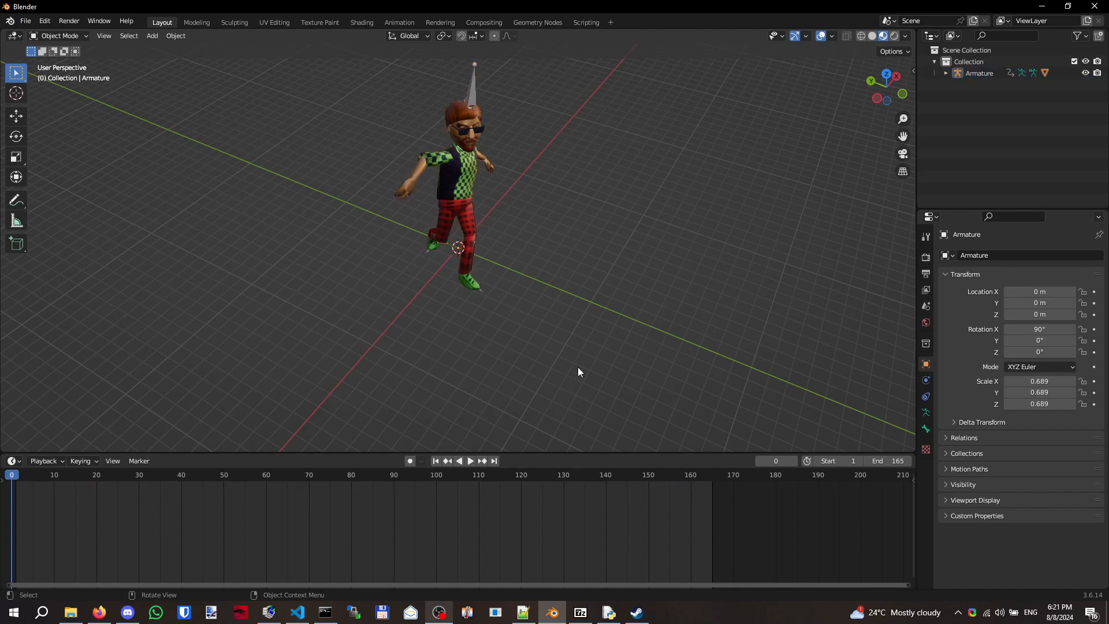
key("b")
left_click_drag(546, 316, 260, 44)
left_click(49, 69)
left_click(26, 21)
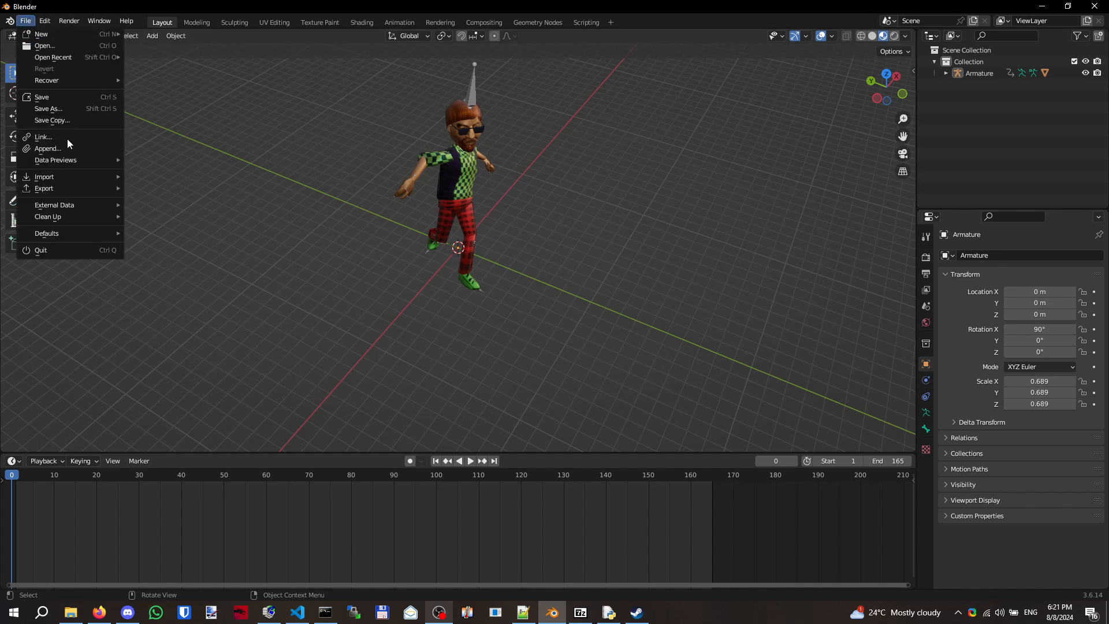
mouse_move(74, 189)
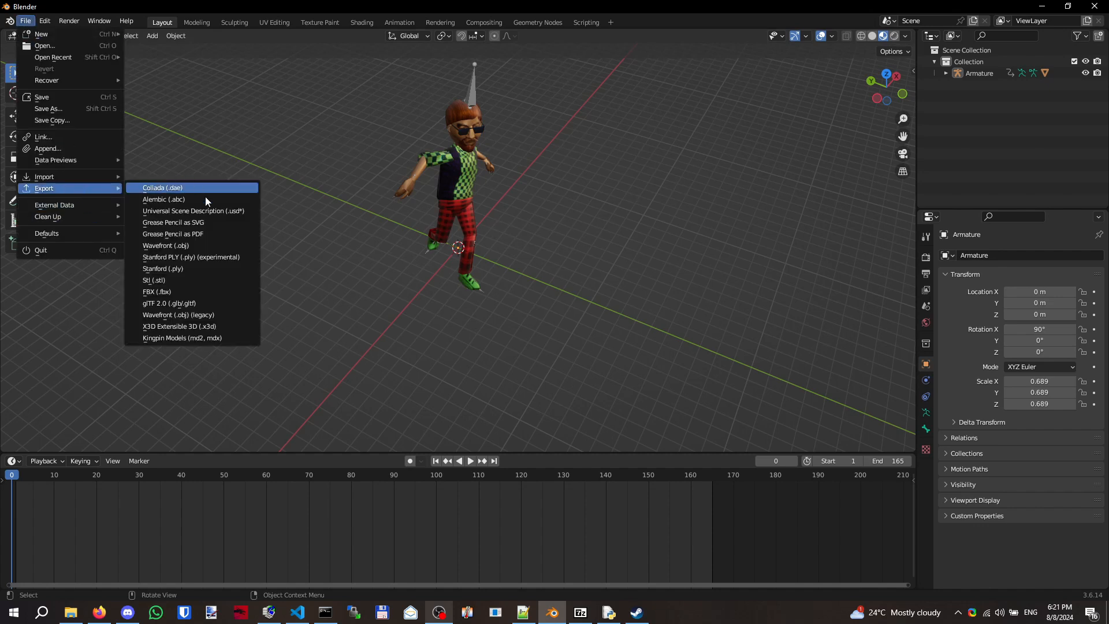
left_click(194, 338)
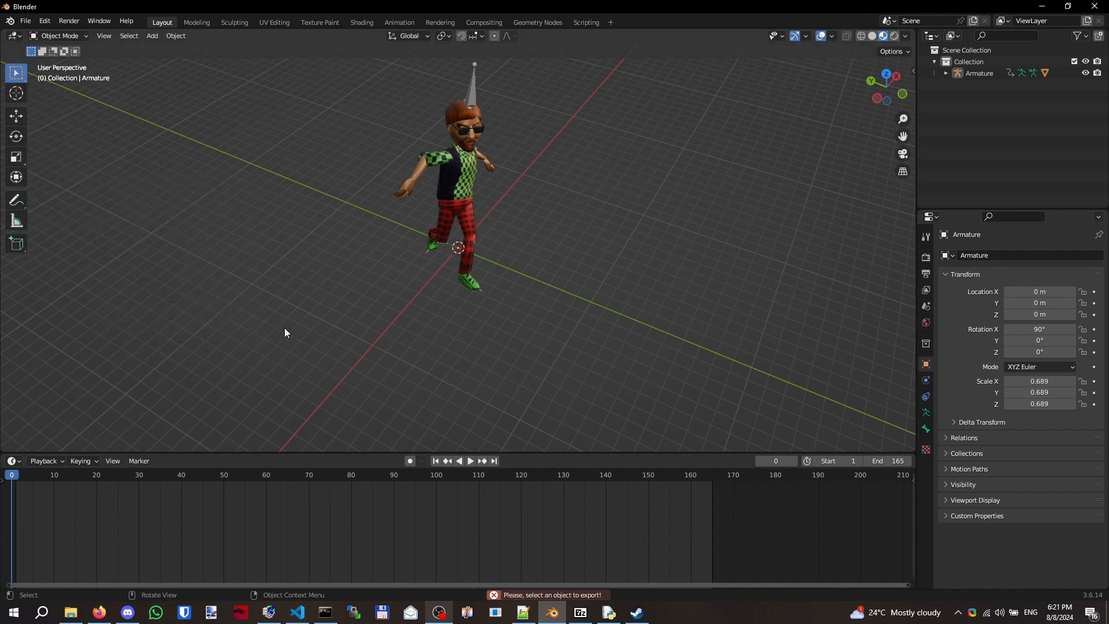
- Expand the Armature hierarchy and select only its child mesh object 9
left_click(441, 168)
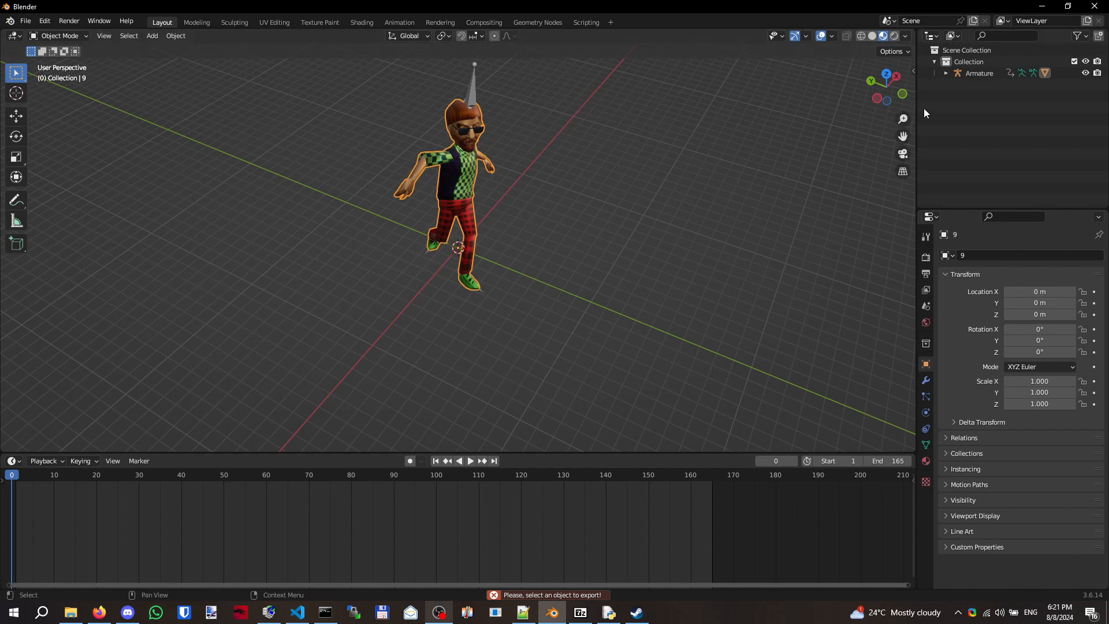
left_click(945, 74)
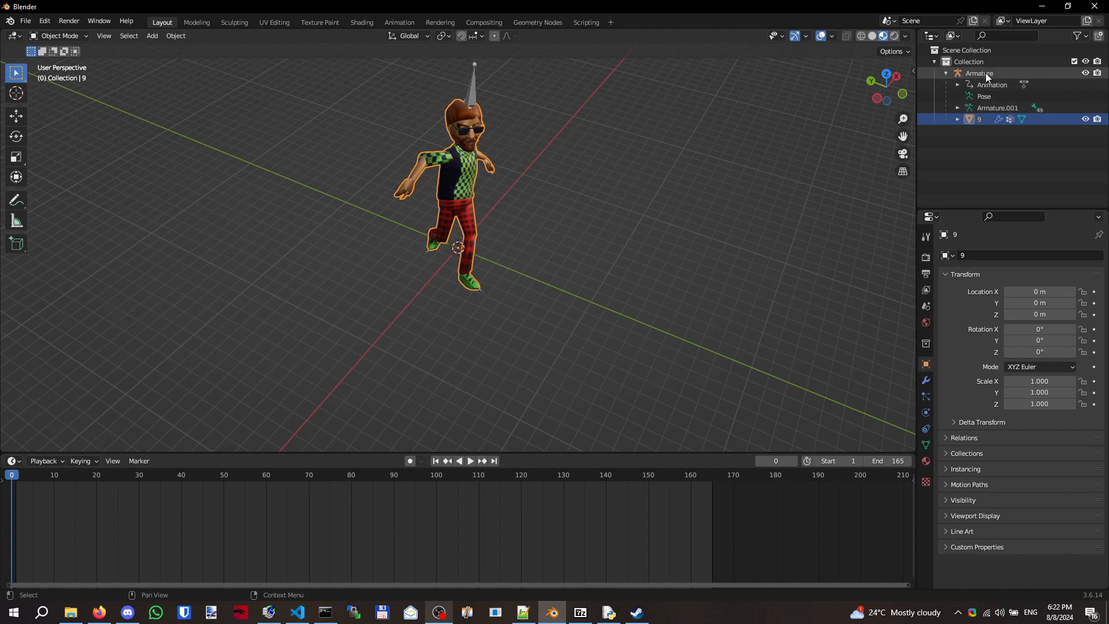
left_click(986, 72)
left_click(985, 119)
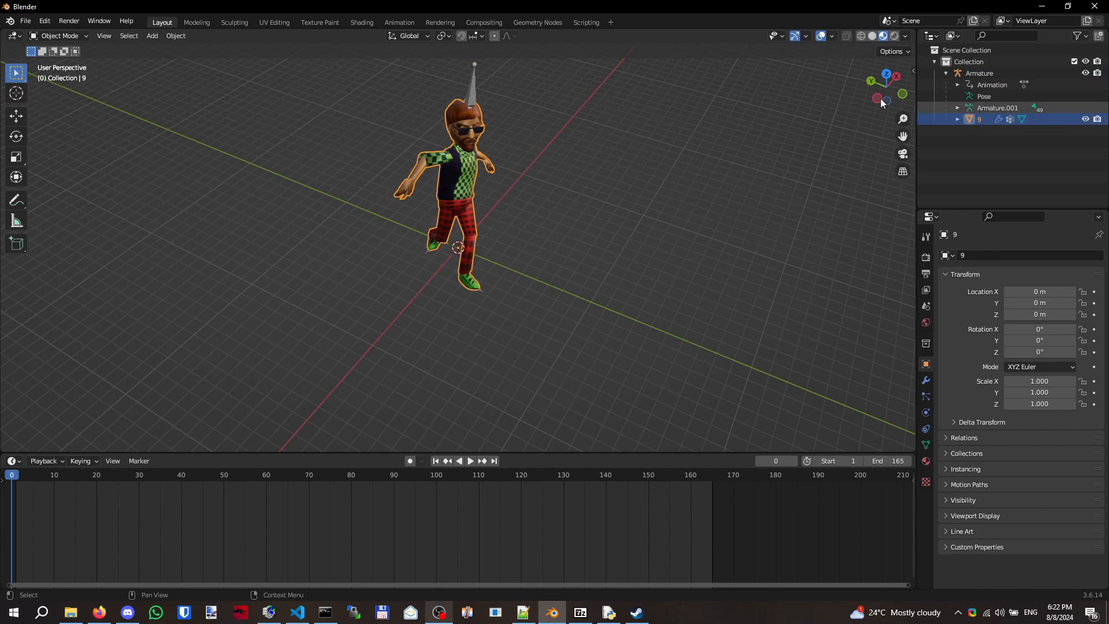
- Export mesh 9 as Kingpin model patrick-breakdance.md2 into the Mixamo Tutorial Stuff folder, with Export animation enabled for frames 1 to 165
left_click(26, 21)
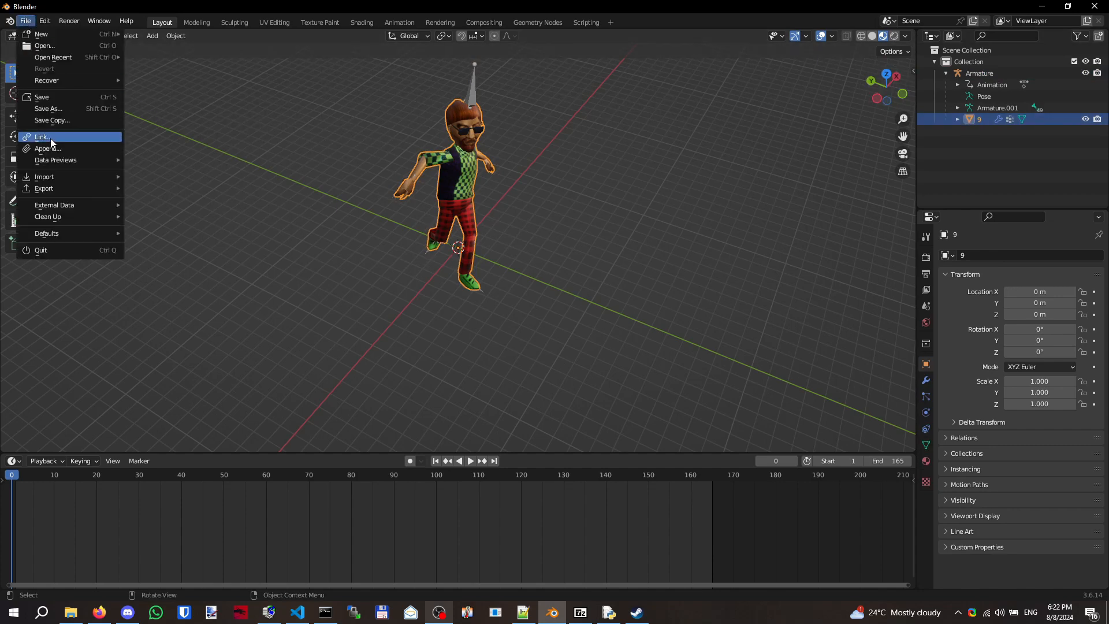
mouse_move(60, 185)
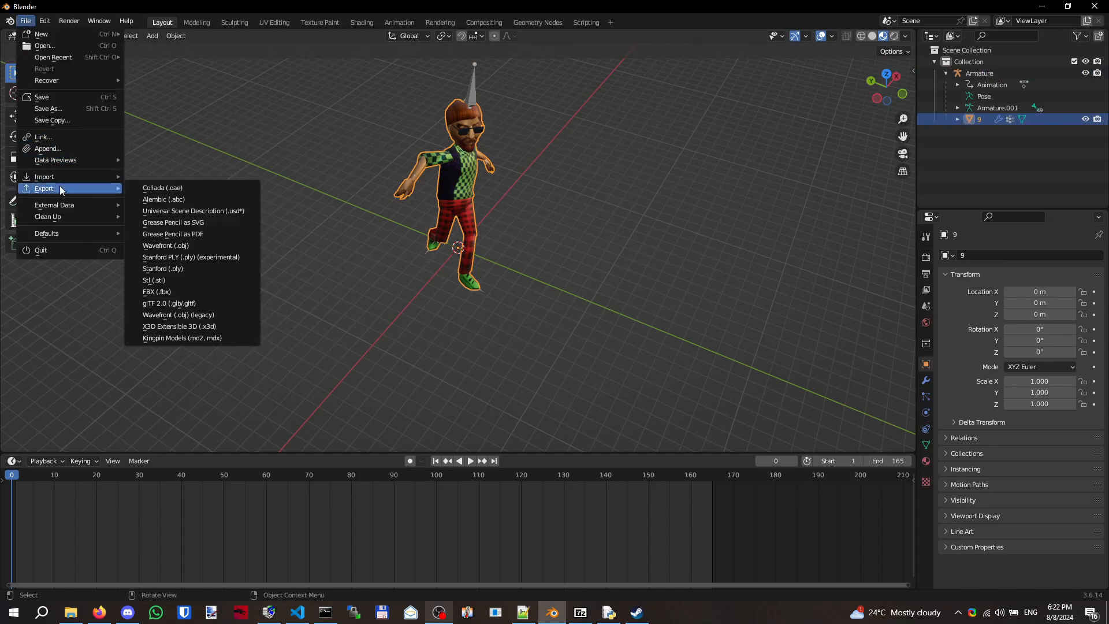
left_click(210, 337)
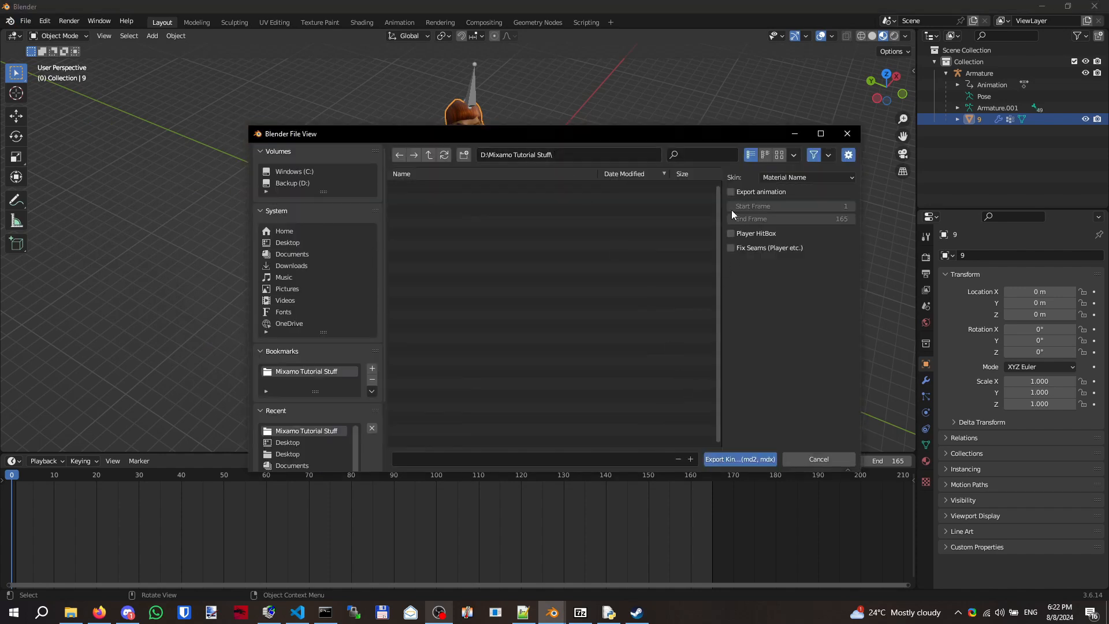
left_click(731, 192)
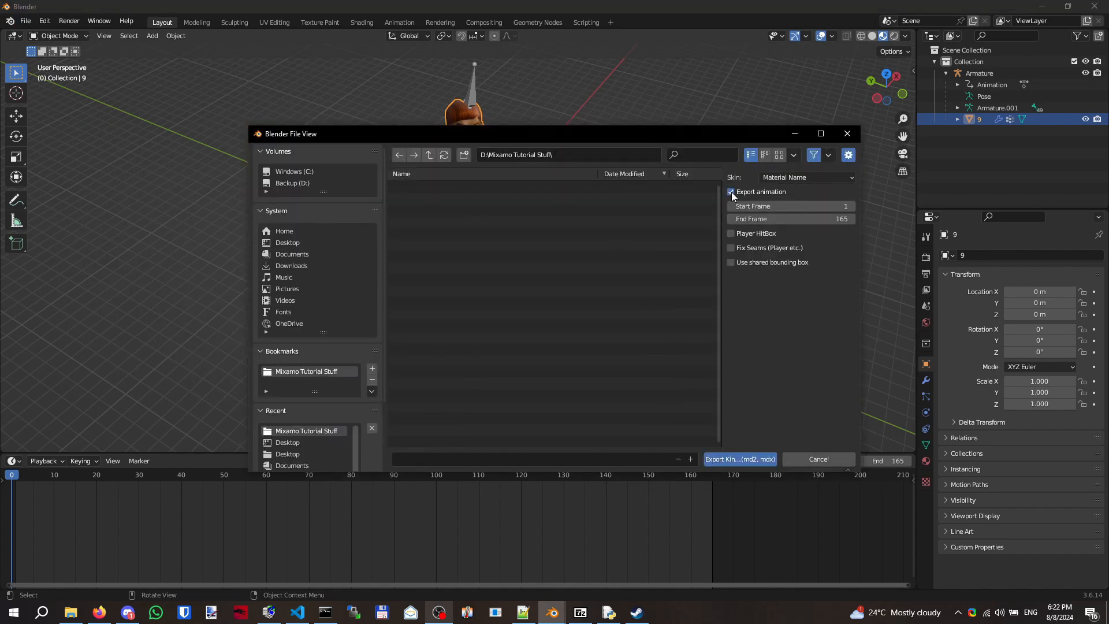
left_click(532, 460)
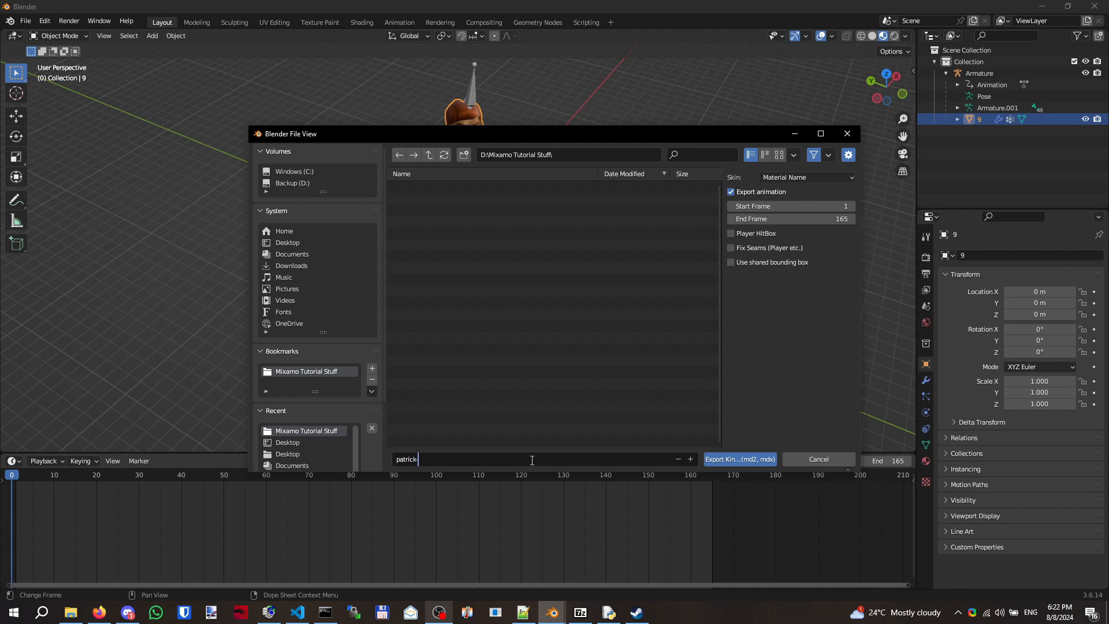
type("patrick-breakdance.md2")
left_click(728, 459)
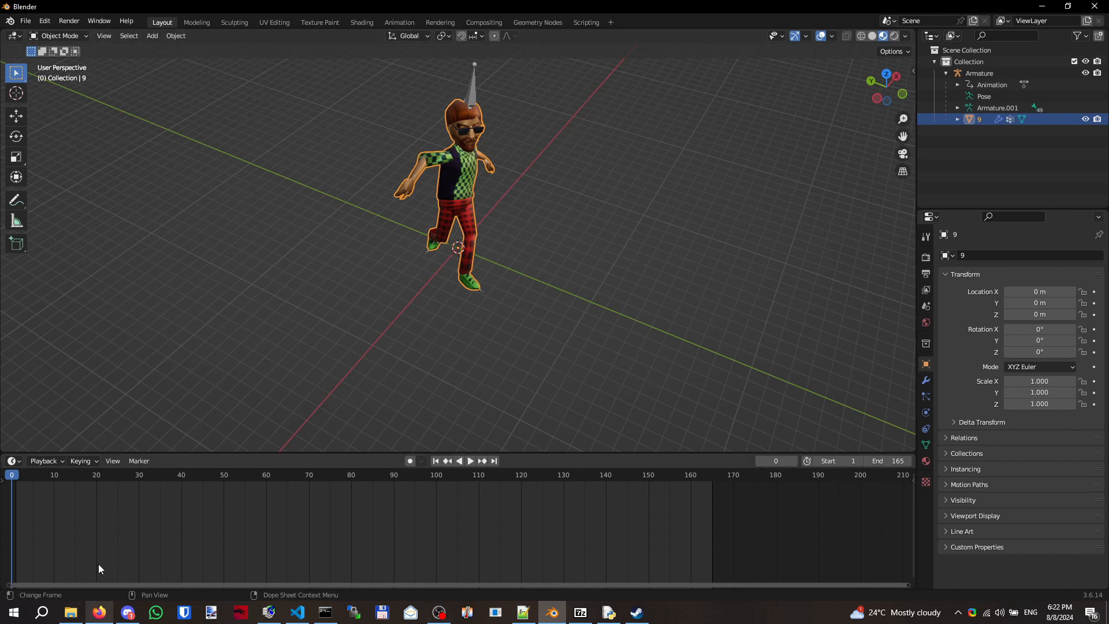
- Launch Misfit Model 3D and maximize its window
key("super")
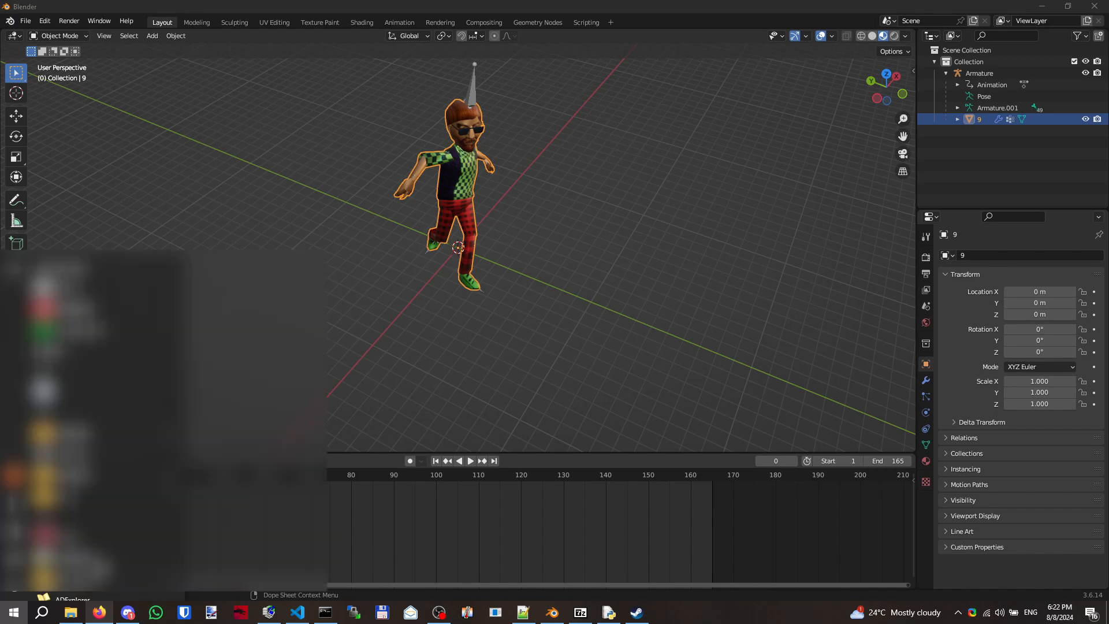
type("mis")
key("Return")
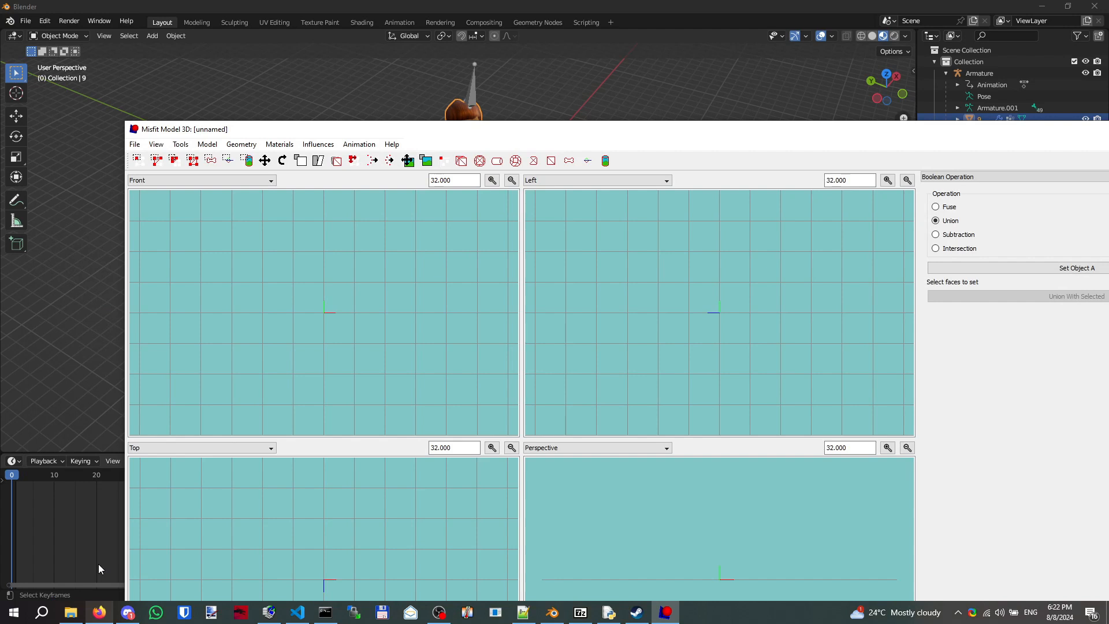
left_click_drag(175, 129, 136, 0)
- Open patrick-breakdance.md2 from the Mixamo Tutorial Stuff folder on drive D and inspect the model in the perspective view
left_click(10, 19)
mouse_move(24, 17)
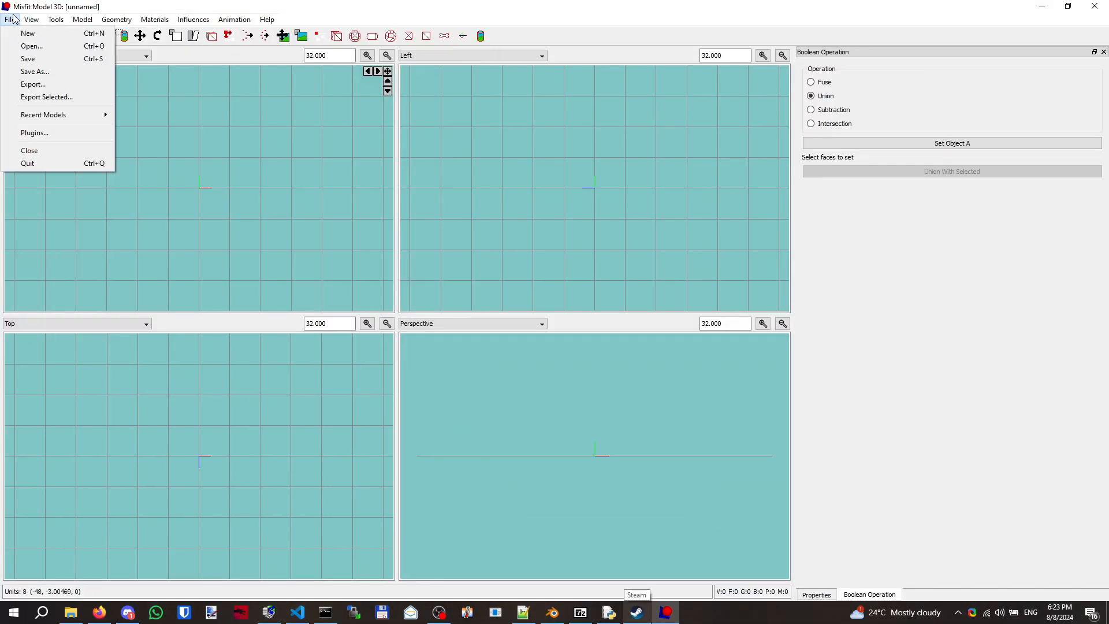
left_click(30, 46)
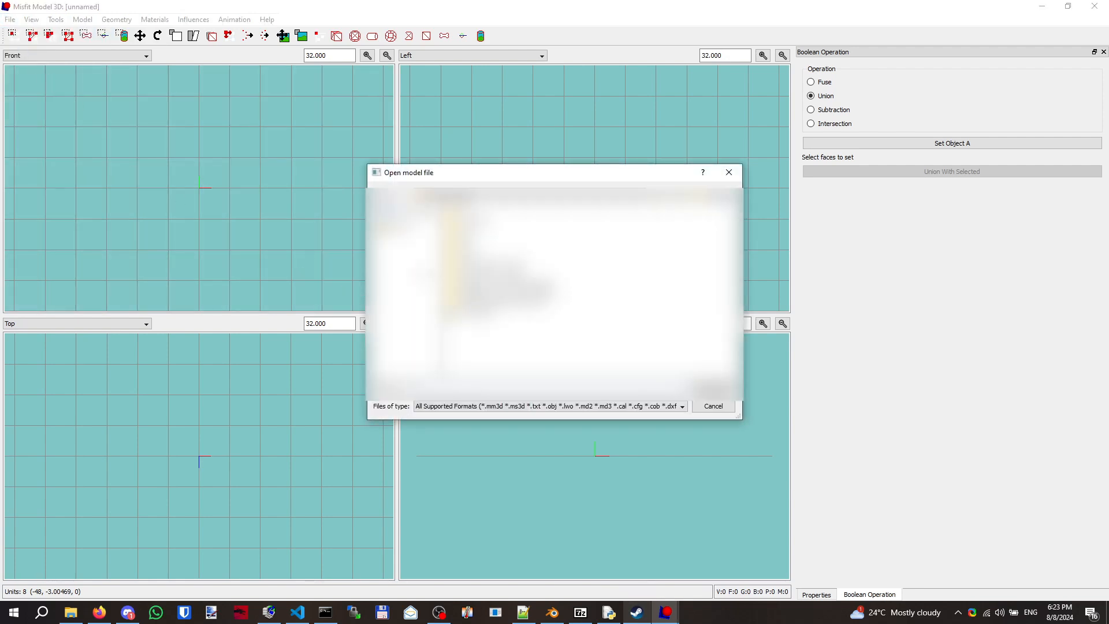
left_click(413, 212)
double_click(485, 220)
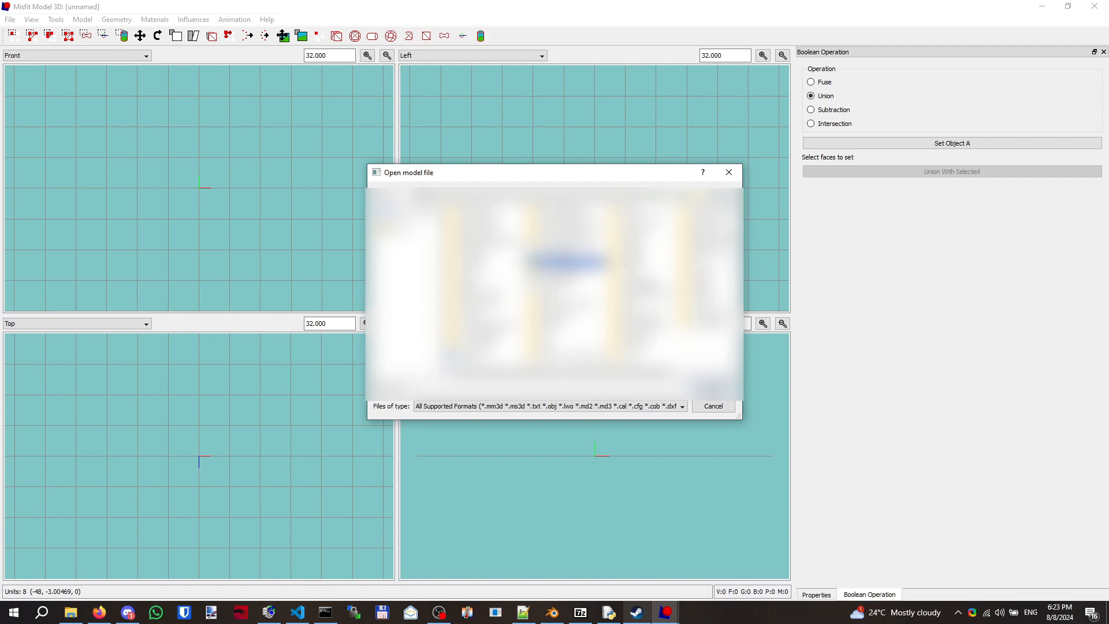
double_click(642, 252)
double_click(473, 212)
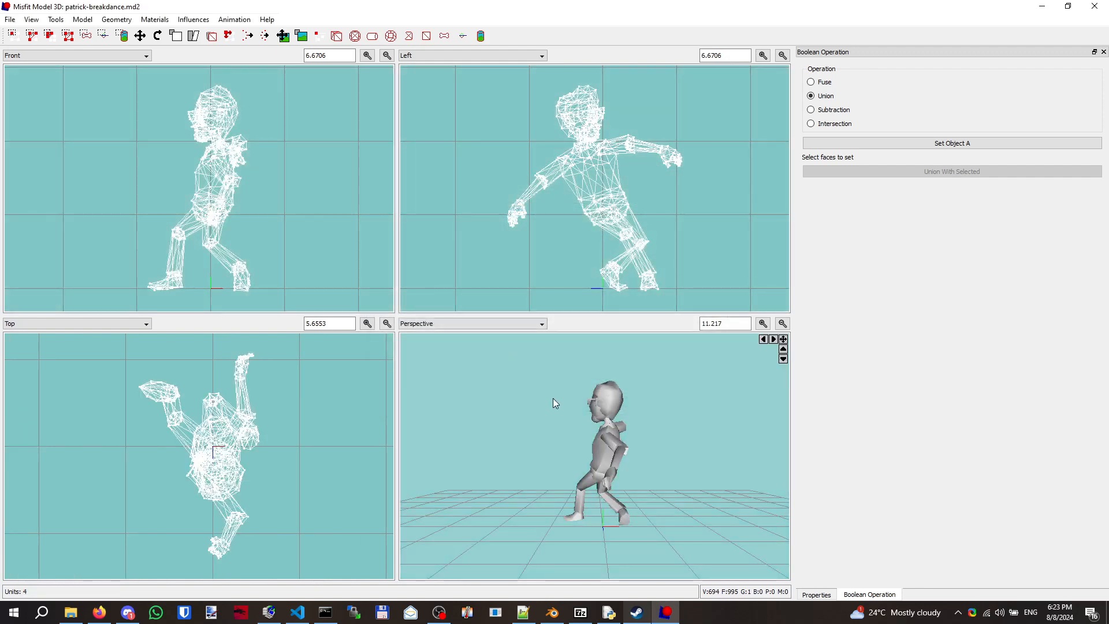
left_click_drag(552, 397, 625, 398)
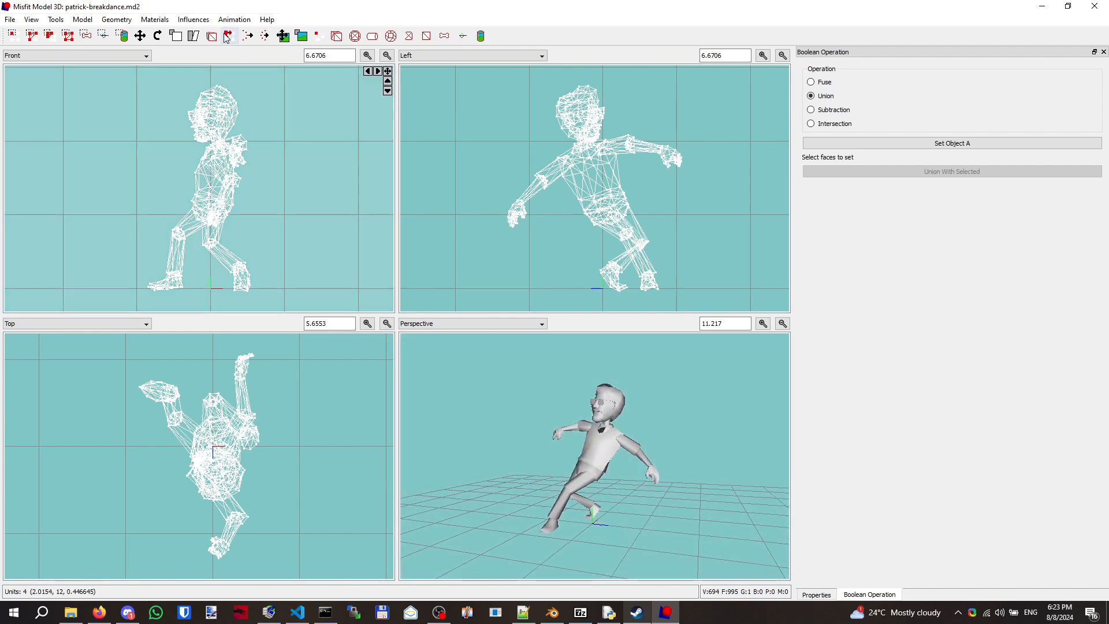
- Save the model as a copy named patrick-breakdance-2.md2 in the Mixamo Tutorial Stuff folder
left_click(6, 21)
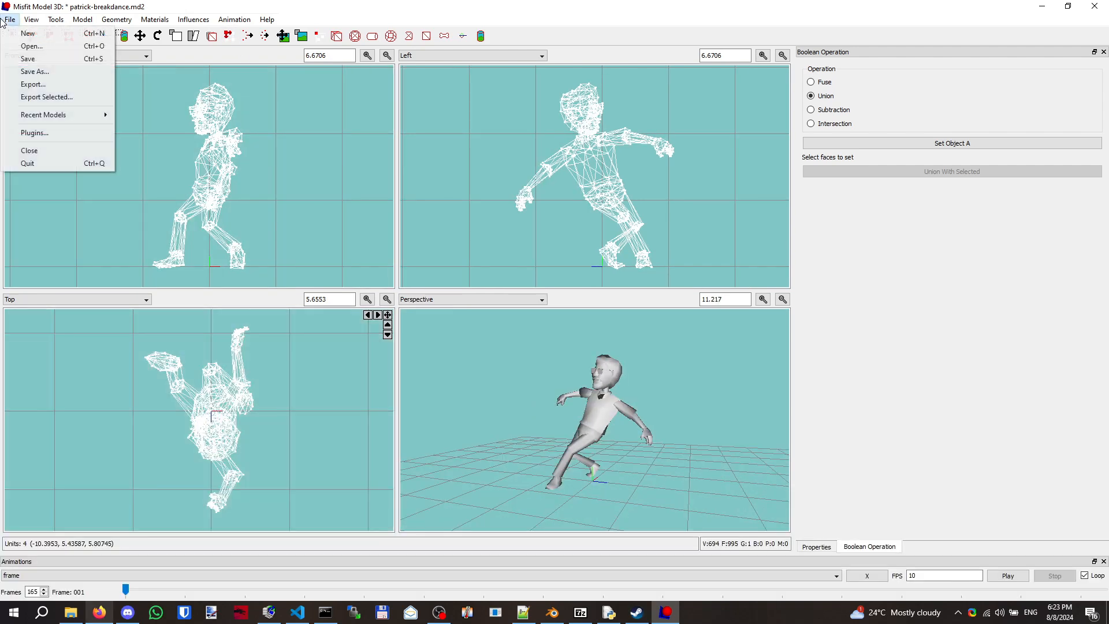
left_click(36, 72)
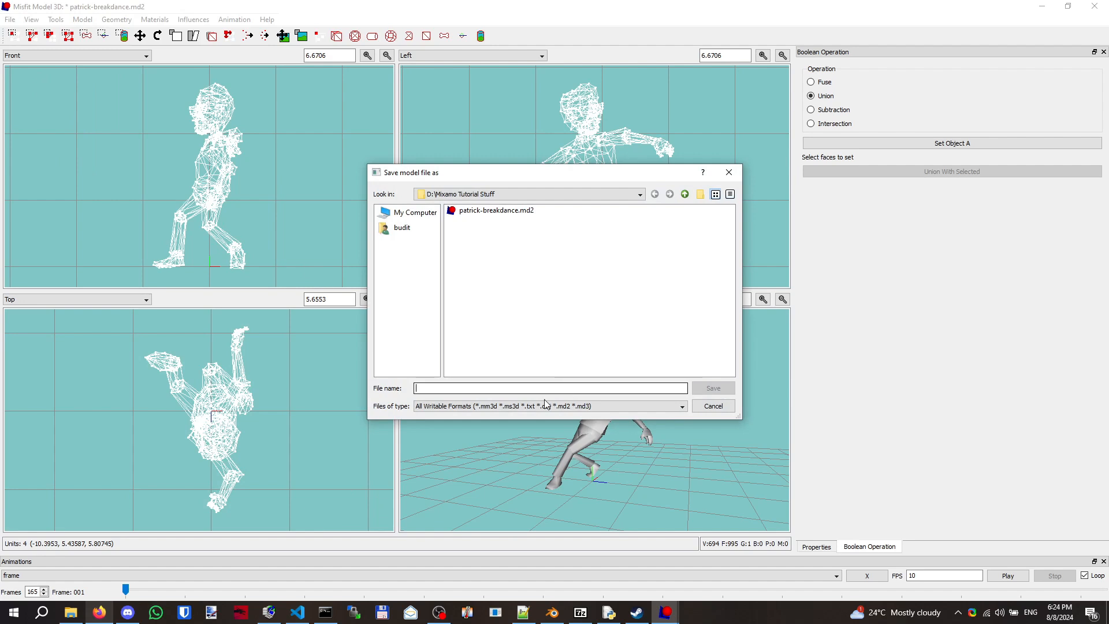
left_click(545, 406)
left_click(545, 409)
left_click(524, 387)
type("pat")
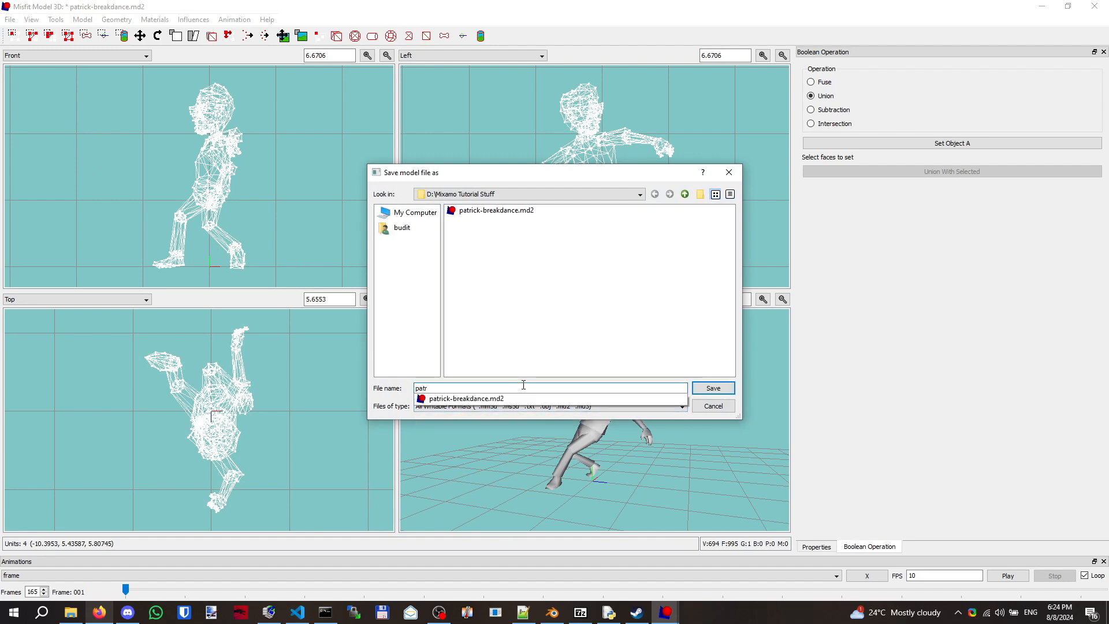
type("r")
key("Down")
key("Return")
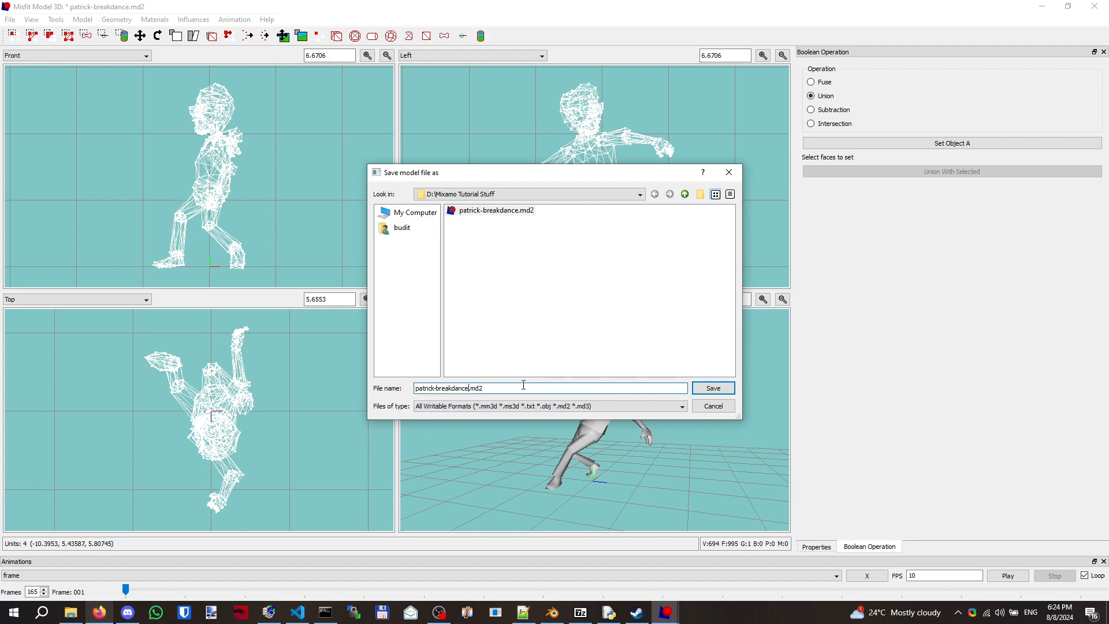
type("-2")
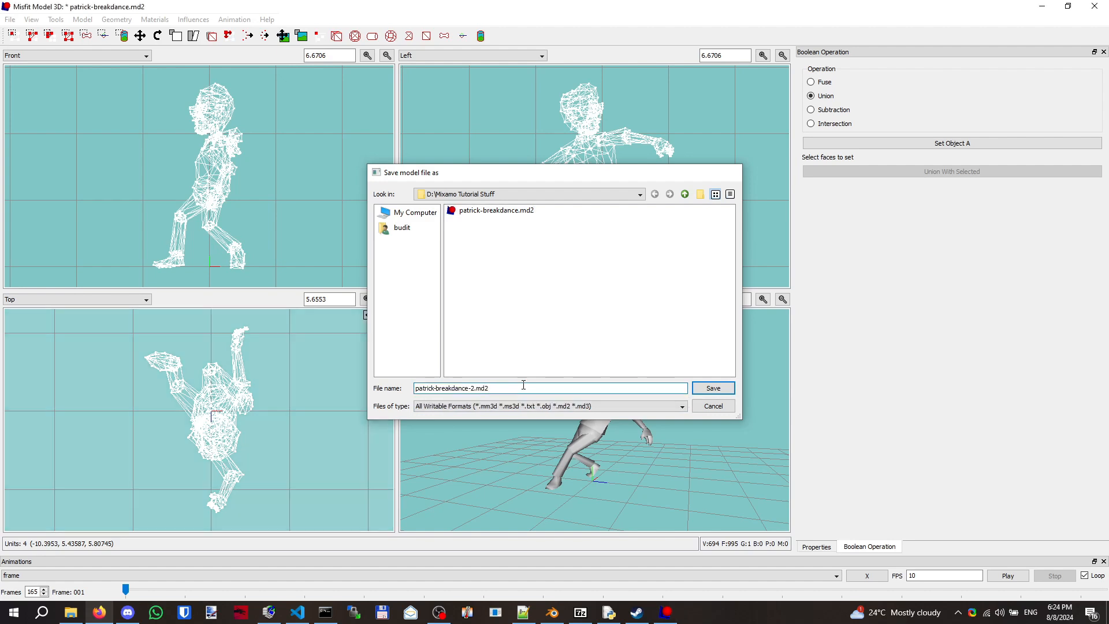
key("Return")
middle_click_drag(516, 393, 1, 329)
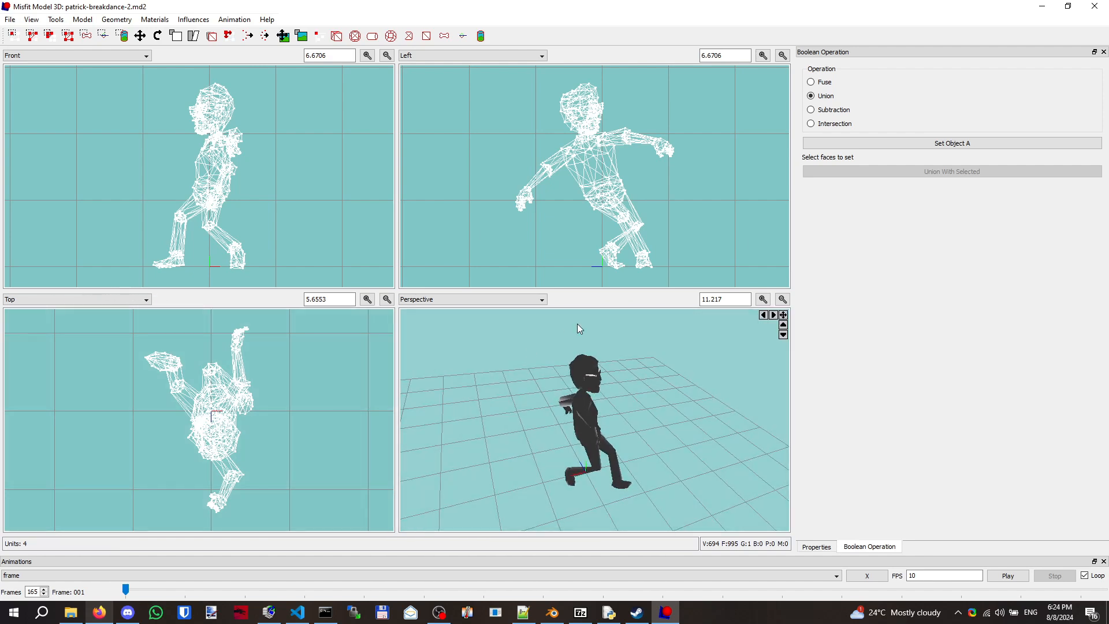
middle_click_drag(686, 379, 648, 366)
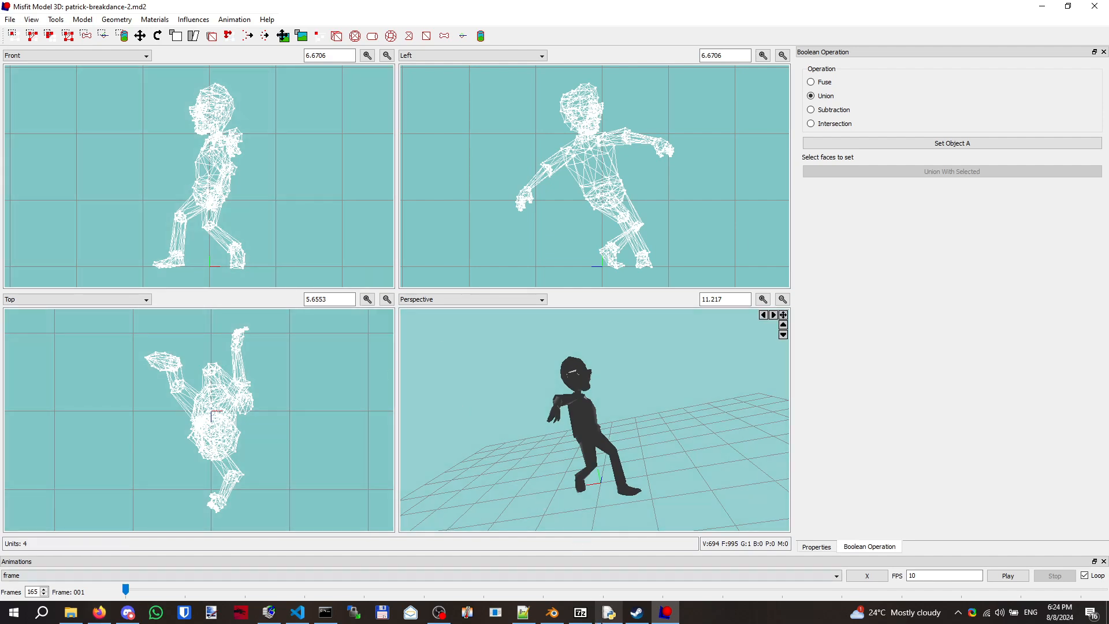
- Review the requirements list in Notepad++ and bring the 7gen window in front of it
left_click(606, 612)
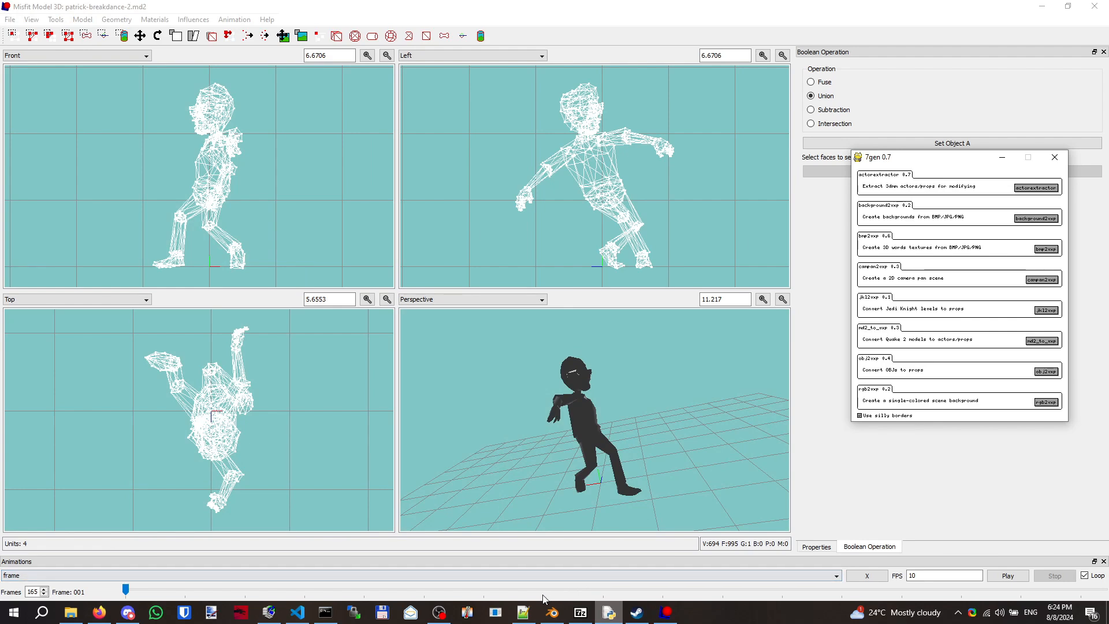
left_click(522, 612)
left_click(161, 209)
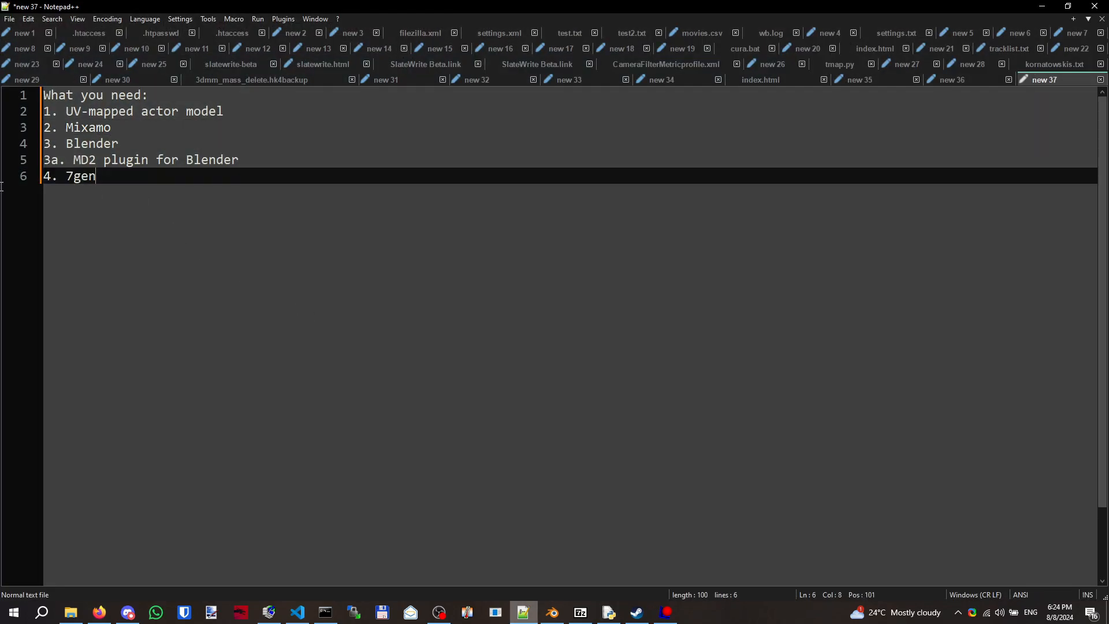
left_click(608, 612)
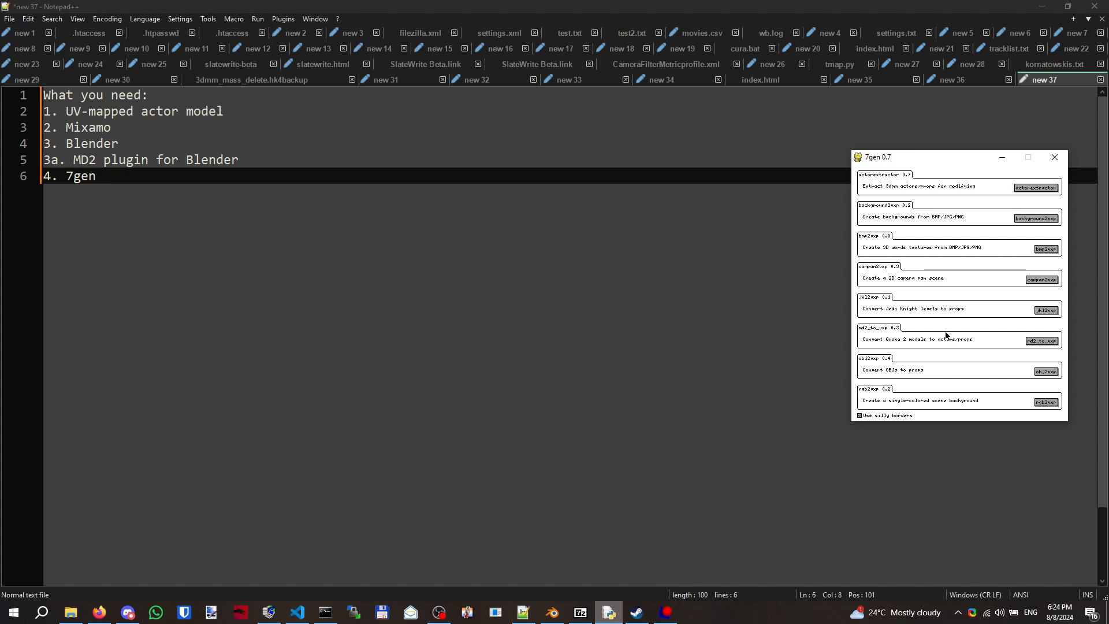
left_click_drag(902, 159, 634, 138)
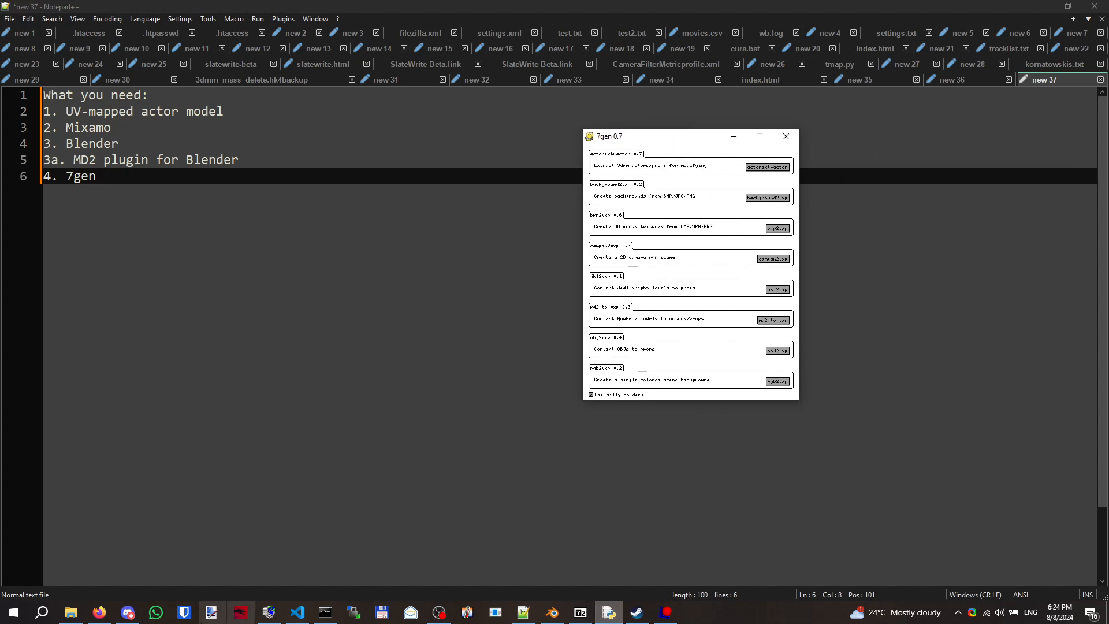
- Switch to Firefox and read the 7gen setup instructions on the 3DMM Wiki's Installation Guides page
left_click(99, 609)
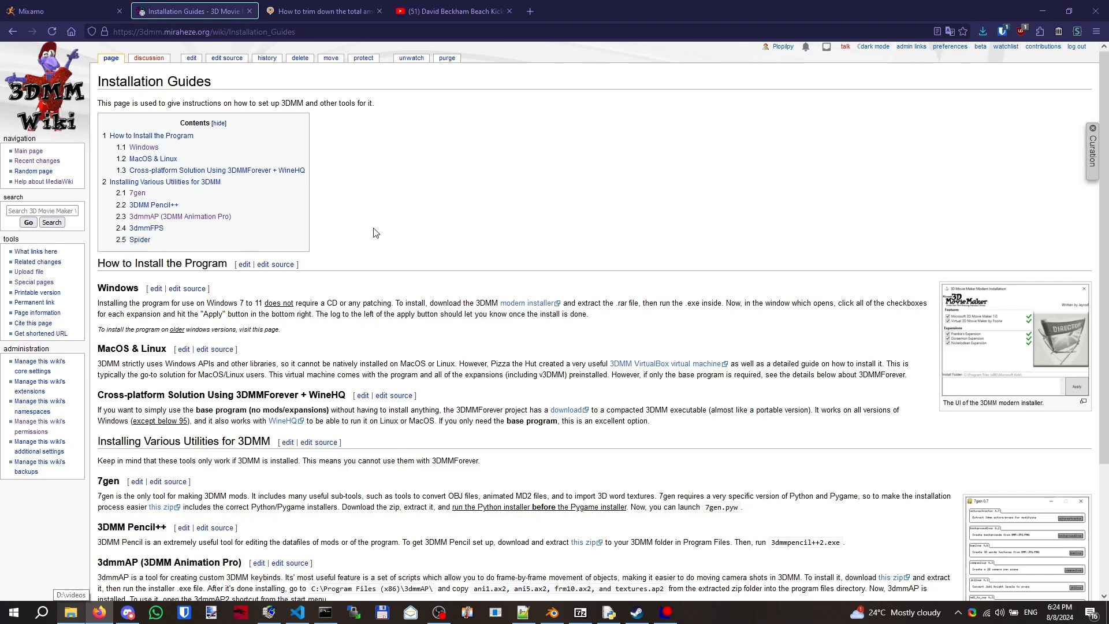
scroll(372, 235, "down", 3)
scroll(372, 235, "up", 3)
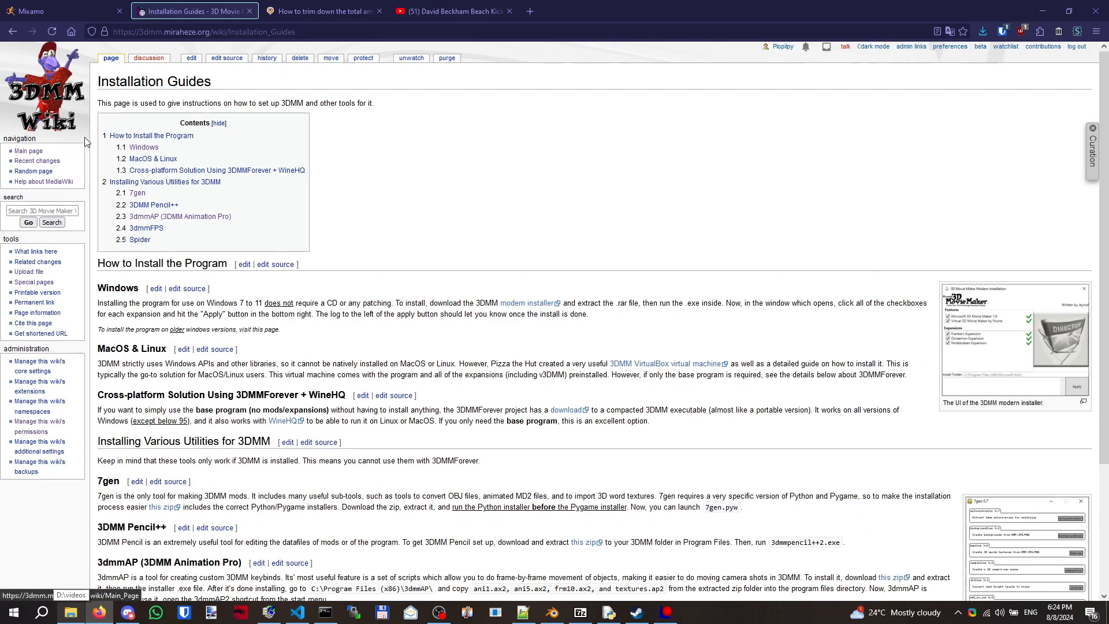
scroll(85, 353, "down", 3)
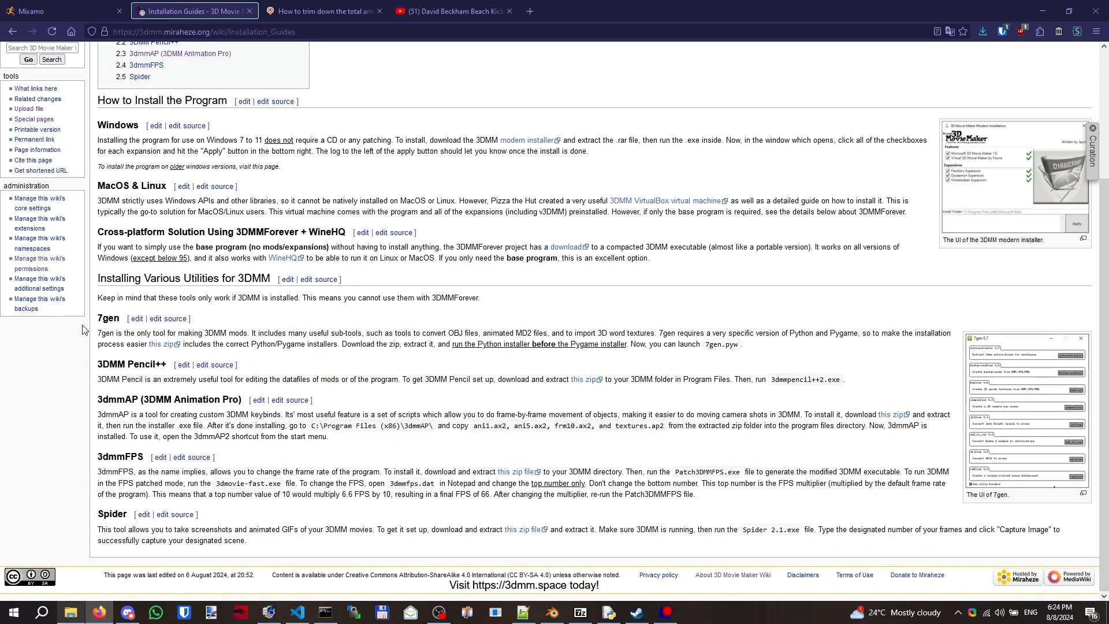
left_click_drag(96, 334, 435, 333)
left_click(436, 334)
- Open 7gen's md2_to_vxp converter, set the expansion name to Patrick Breakdance, and fill in the author with the same original author
left_click(609, 613)
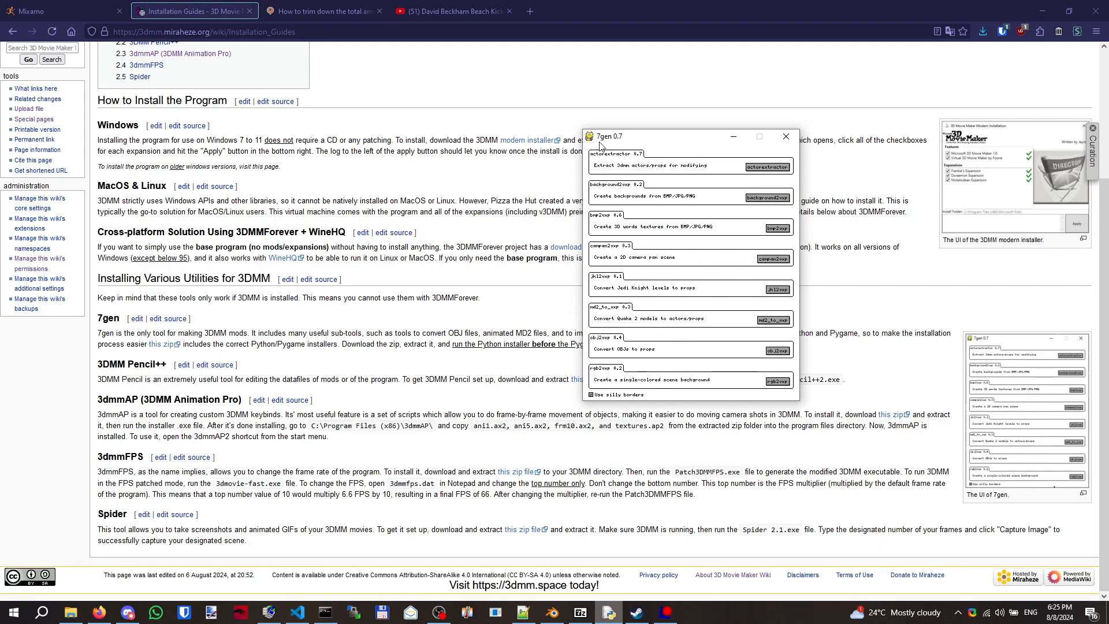
left_click_drag(602, 144, 478, 137)
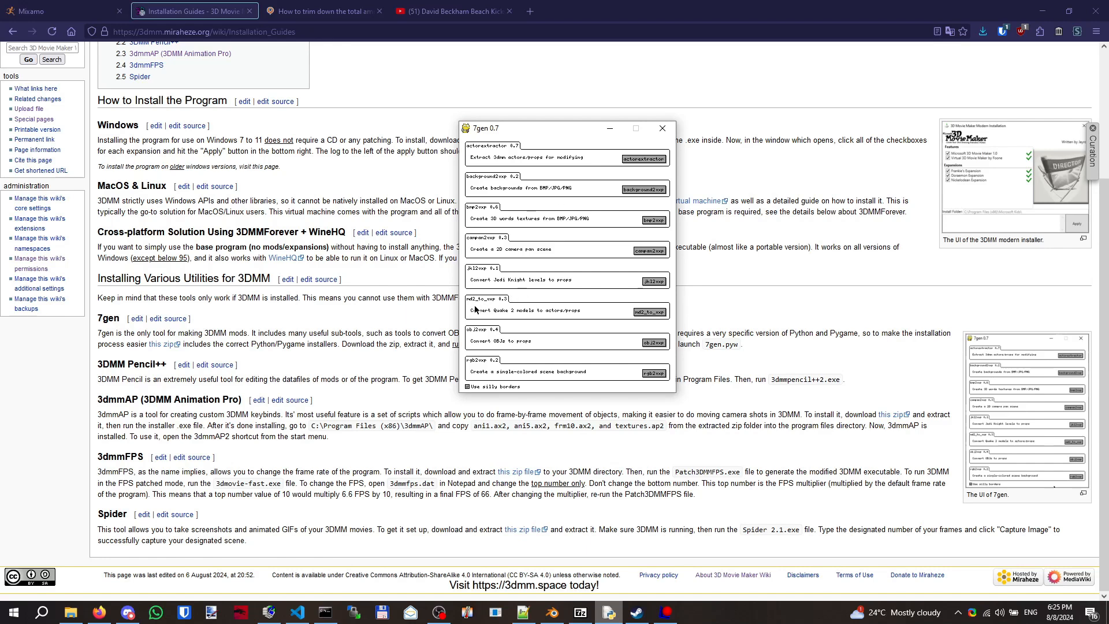
left_click(649, 311)
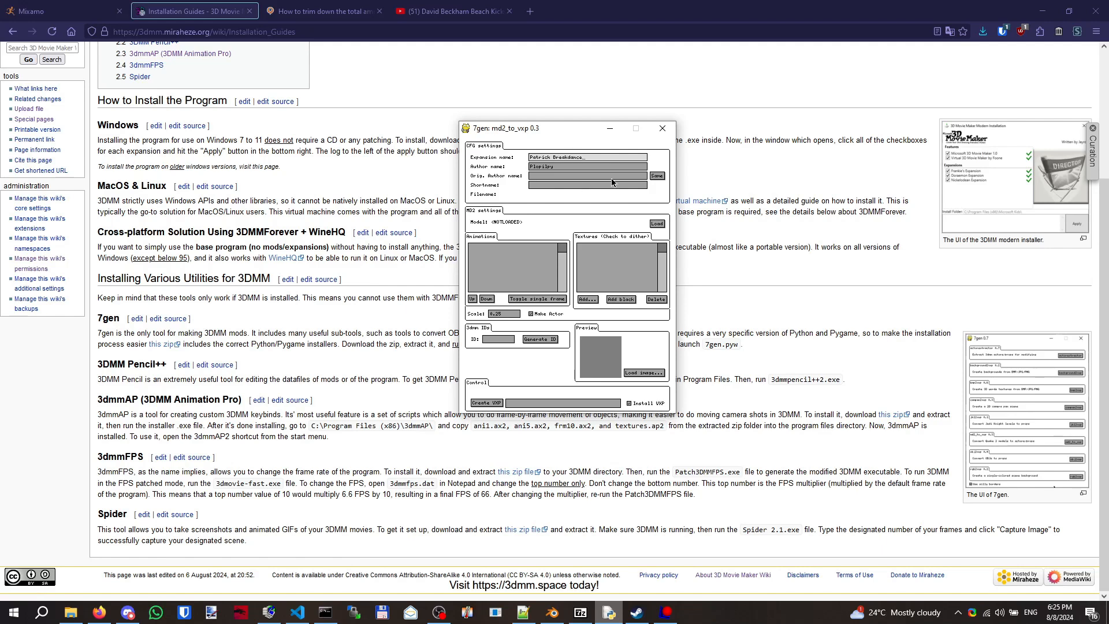
left_click(656, 175)
left_click(635, 185)
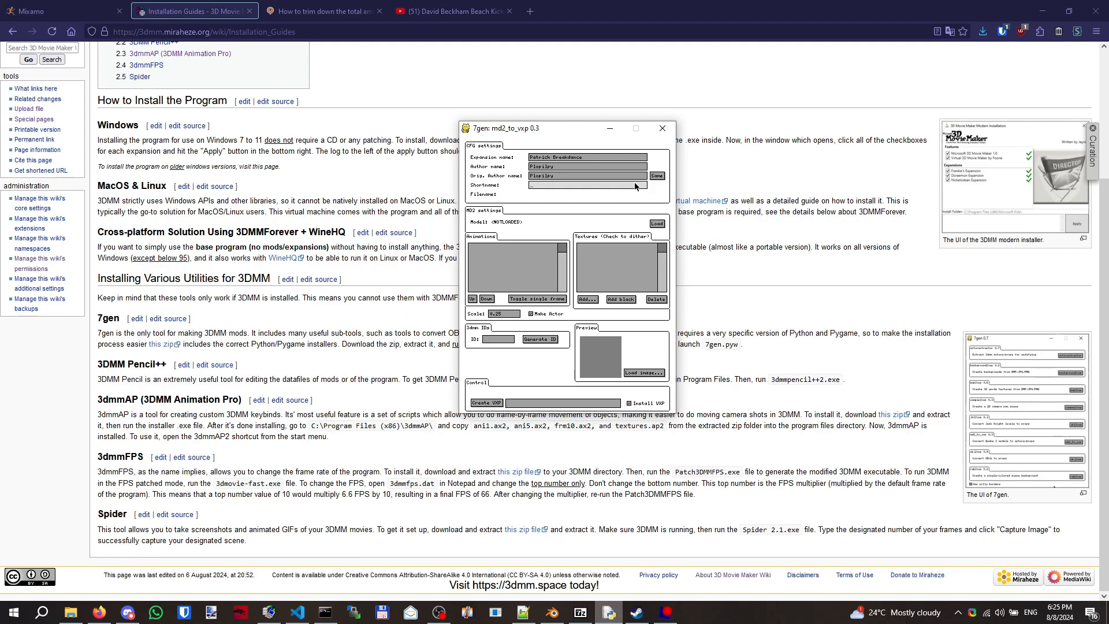
key("BackSpace")
type("username_modname203497")
key("BackSpace")
key("BackSpace")
key("BackSpace")
key("BackSpace")
key("BackSpace")
key("BackSpace")
key("BackSpace")
key("BackSpace")
key("BackSpace")
key("BackSpace")
key("BackSpace")
key("BackSpace")
key("BackSpace")
key("BackSpace")
key("BackSpace")
key("BackSpace")
key("BackSpace")
key("BackSpace")
key("BackSpace")
key("BackSpace")
- Set the shortname to plop_patrickbreakdance and load patrick-breakdance-2.md2 from the Mixamo Tutorial Stuff folder as the model
type("plop_patrickbreakdance")
left_click(657, 224)
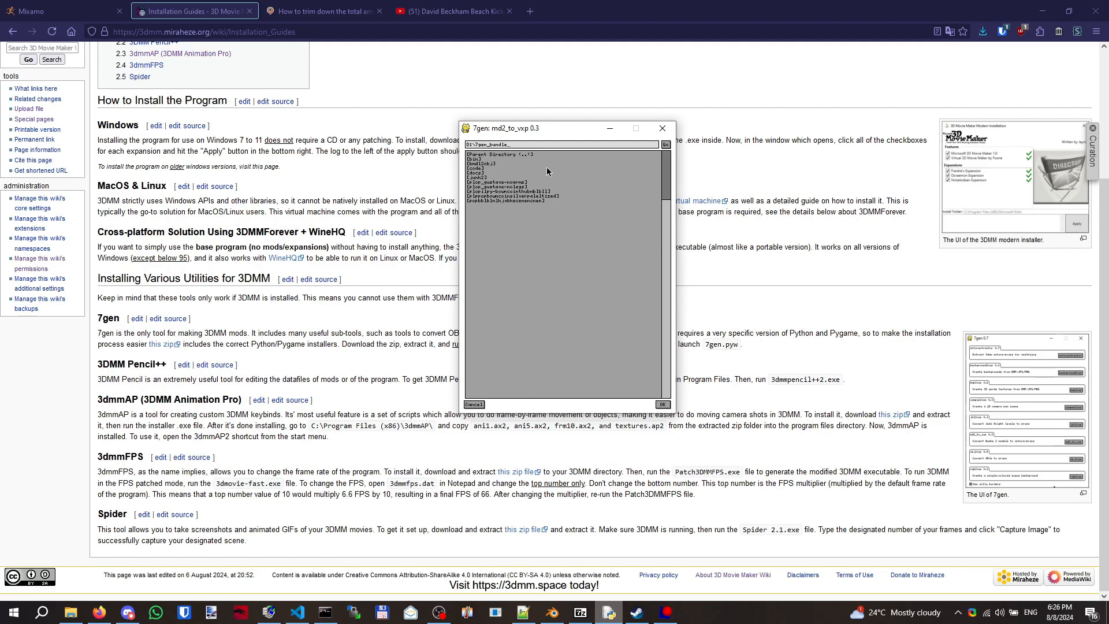
left_click(521, 154)
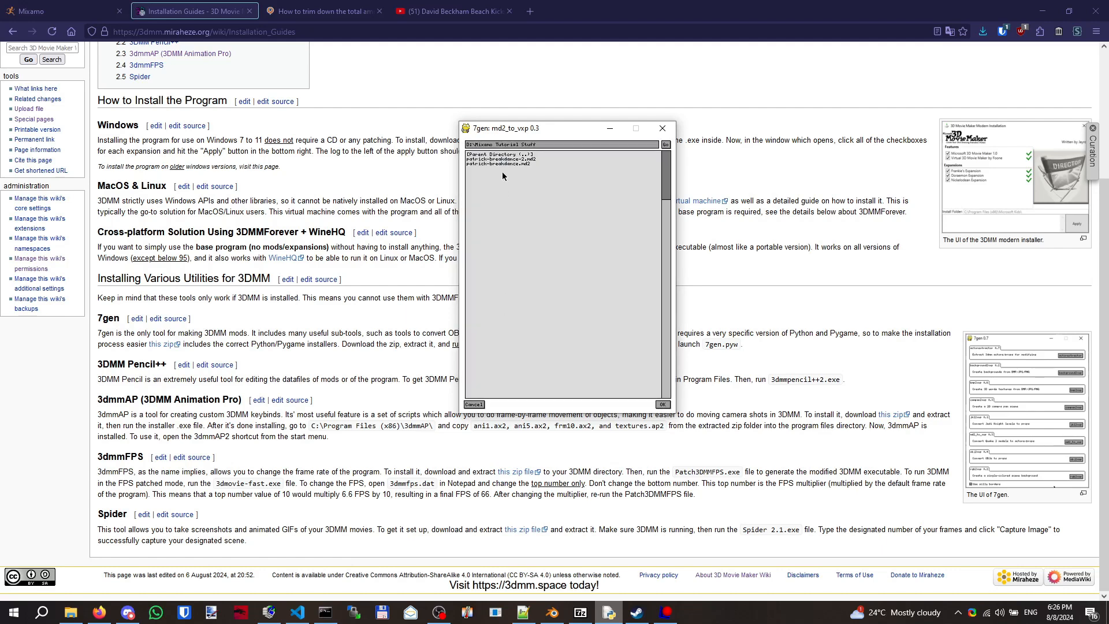
left_click(504, 163)
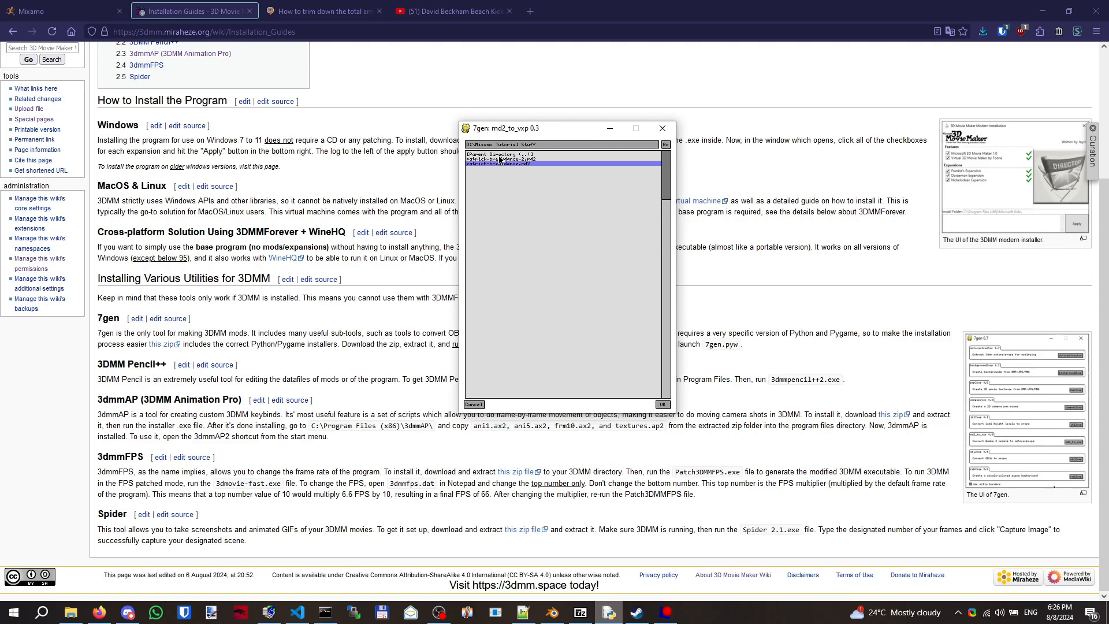
left_click(500, 160)
double_click(500, 159)
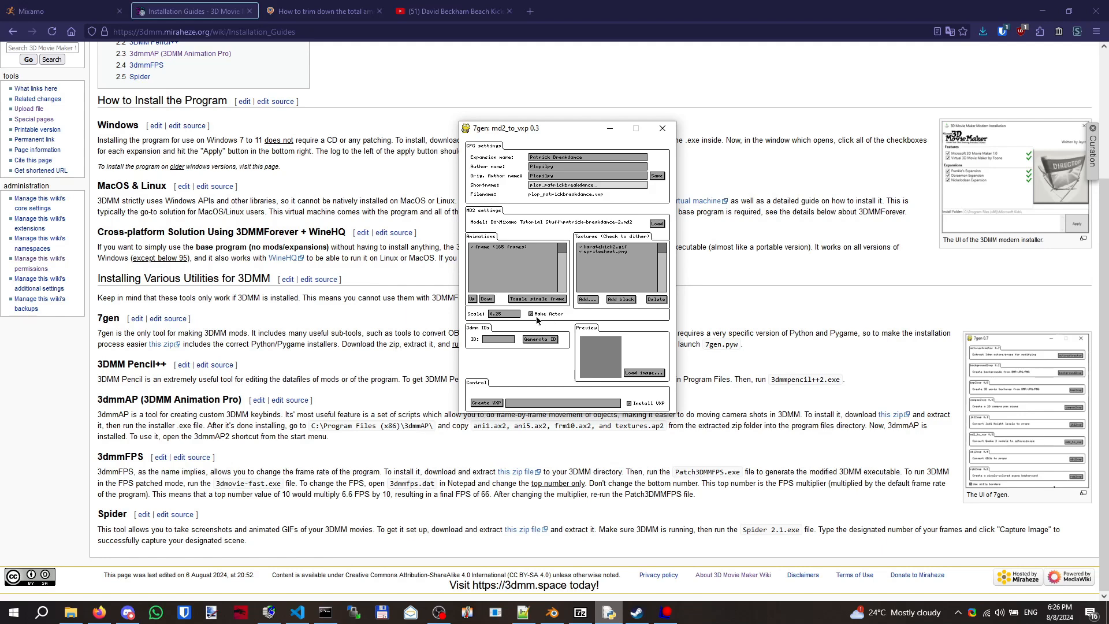
- Set the model scale to 0.75 and delete karatekick2.gif from the textures, keeping only spritesheet.png
left_click(515, 316)
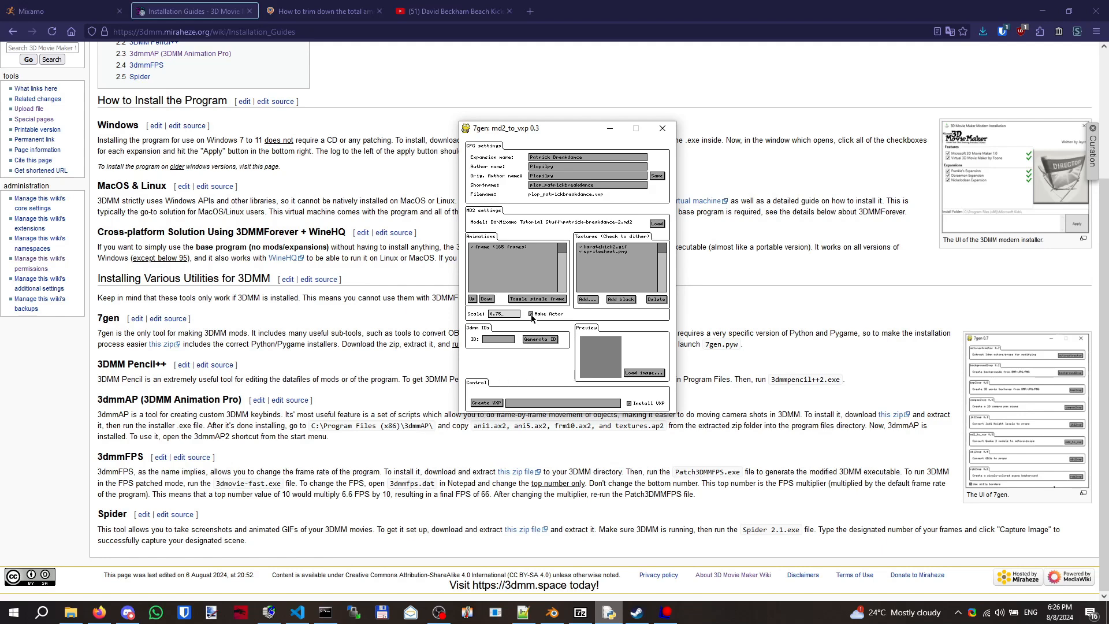
left_click(596, 248)
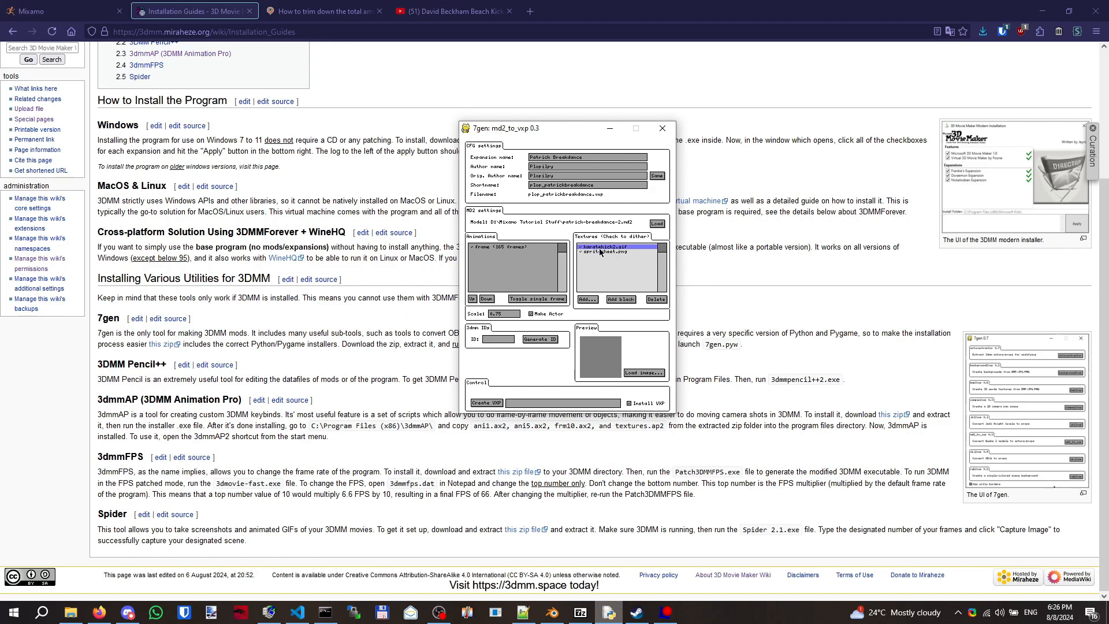
left_click(600, 253)
left_click(595, 247)
left_click(656, 299)
left_click(614, 248)
- Create the VXP with a generated ID and spritesheet.png as its preview image
left_click(660, 373)
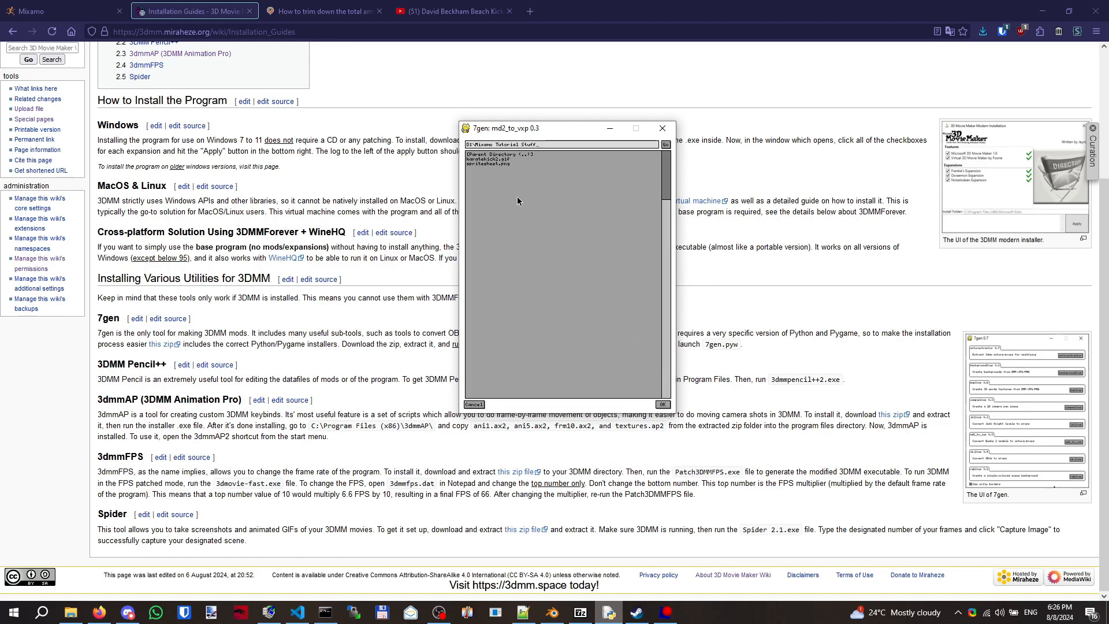
double_click(506, 164)
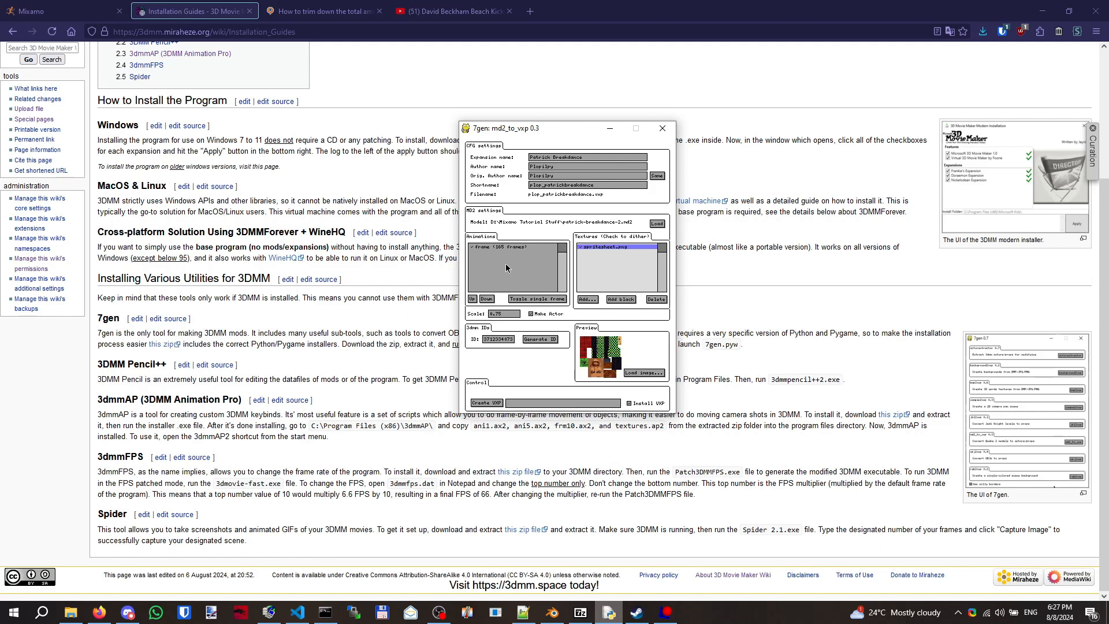
left_click(487, 403)
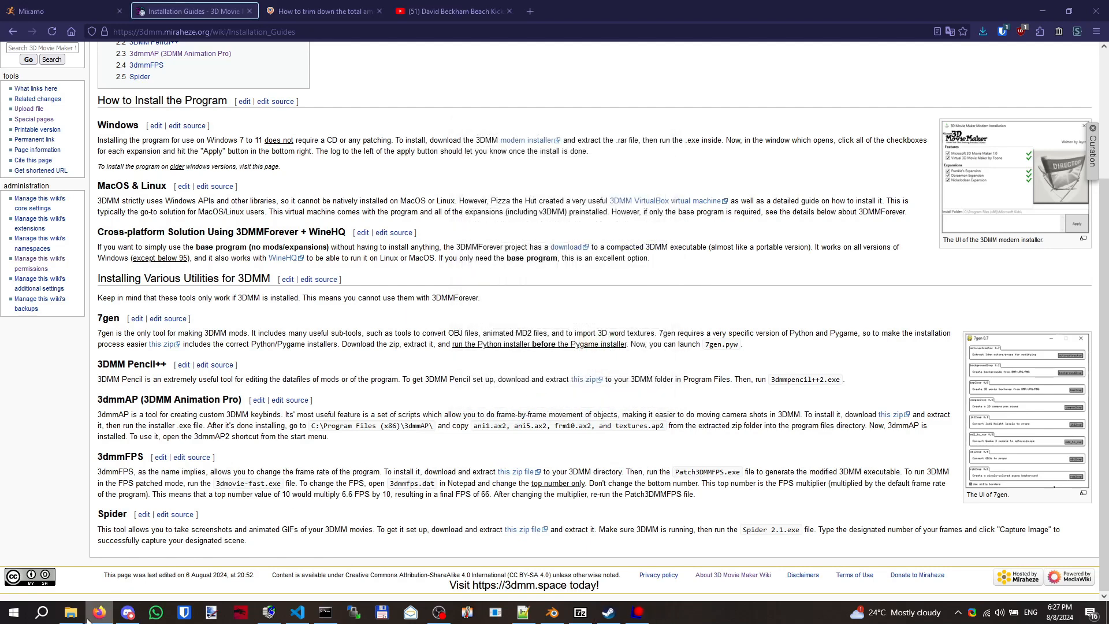
- Find plop_patrickbreakdance.vxp in the 7gen_bundle folder and open it with v3dmm Manager
left_click(70, 612)
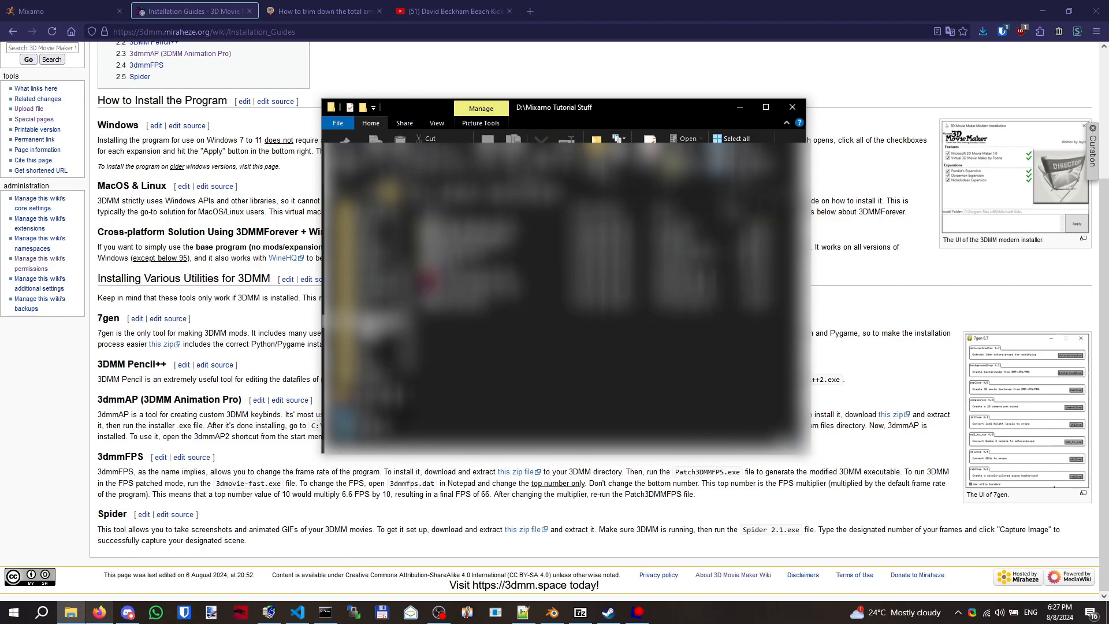
left_click(372, 210)
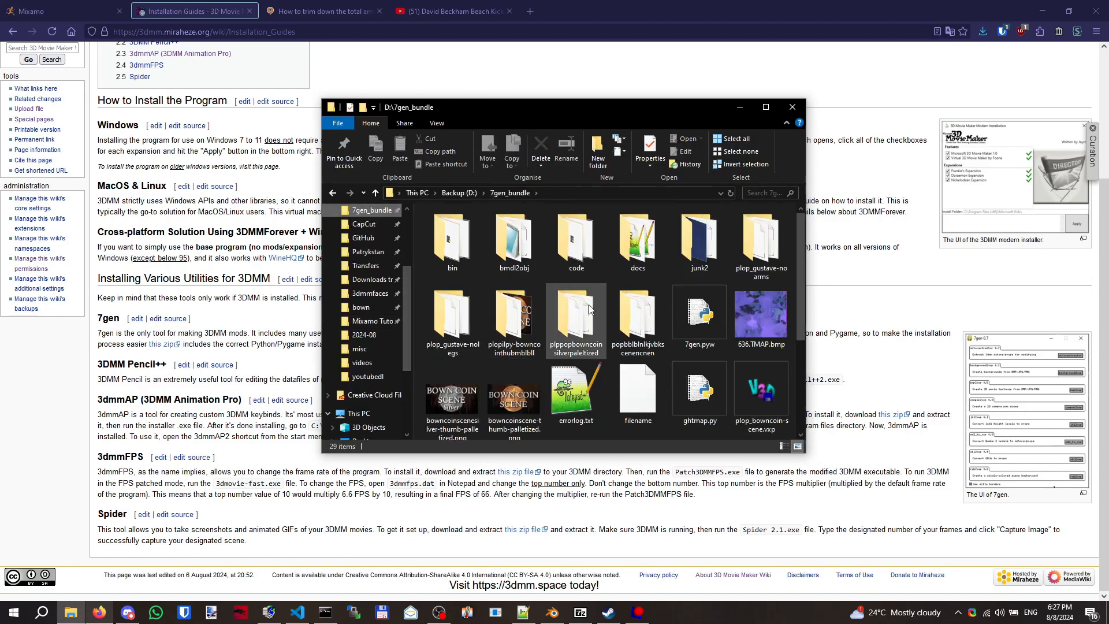
scroll(587, 304, "down", 3)
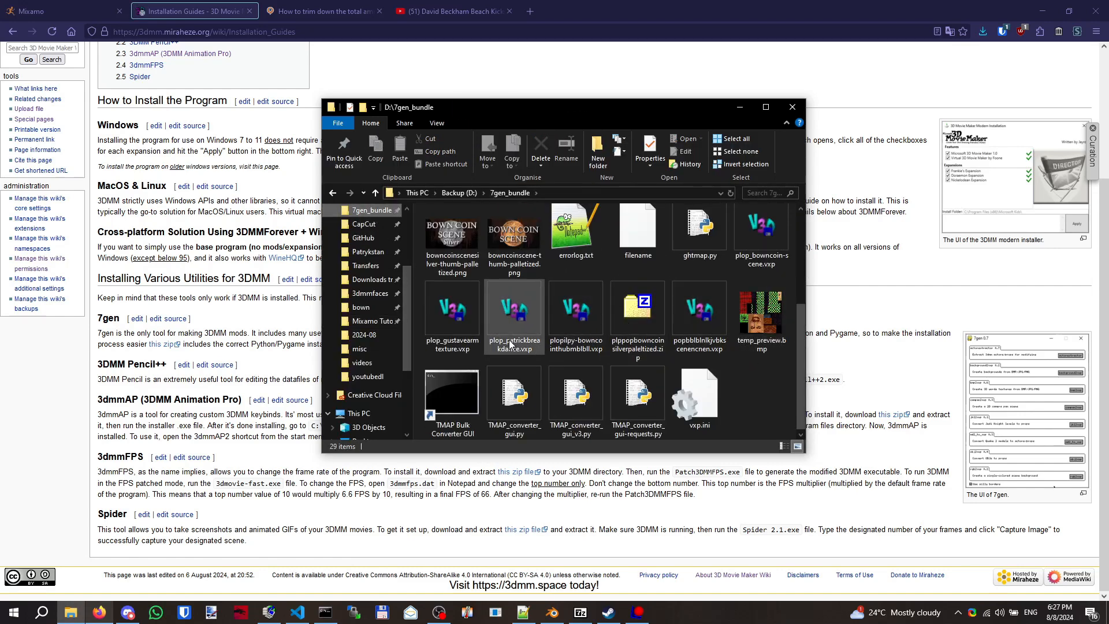
left_click(515, 320)
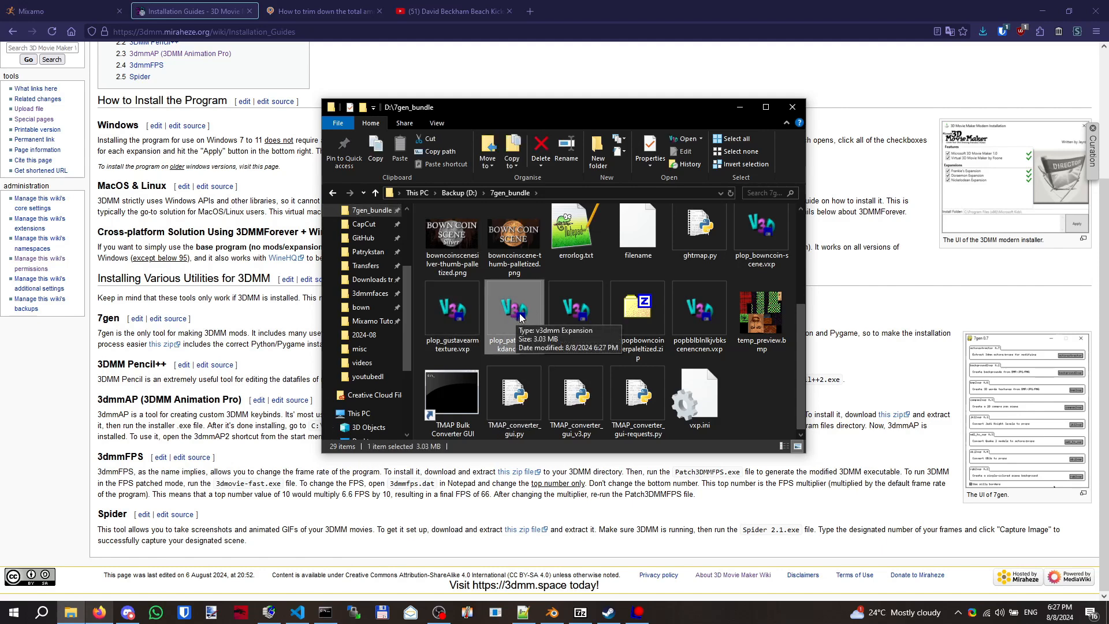
double_click(519, 317)
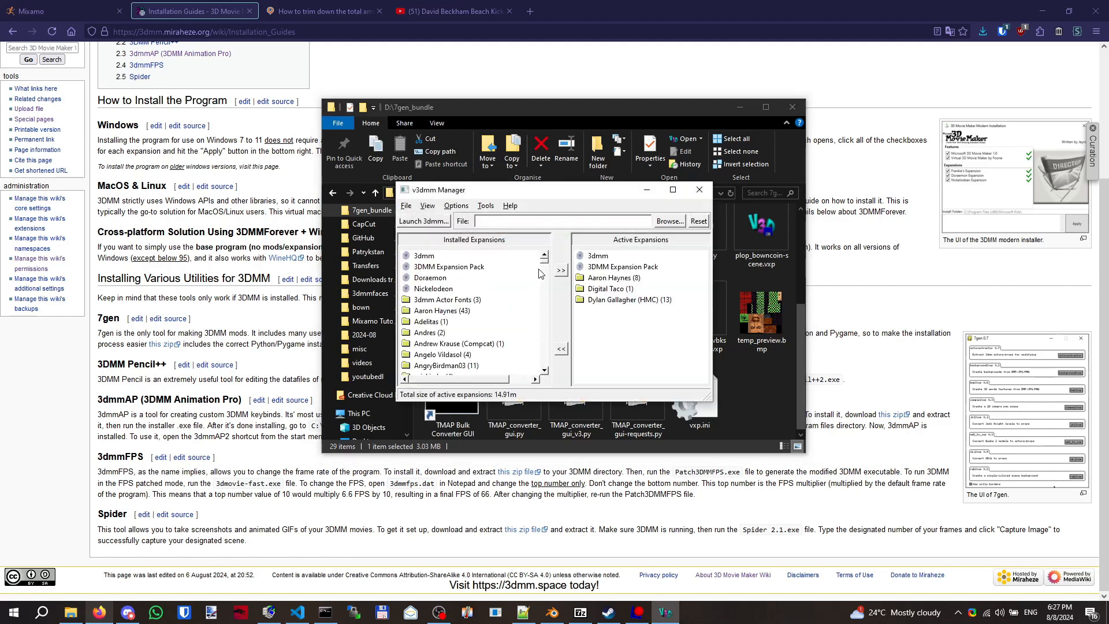
- Add Patrick Breakdance from the installed expansions to the active expansions
scroll(536, 345, "down", 10)
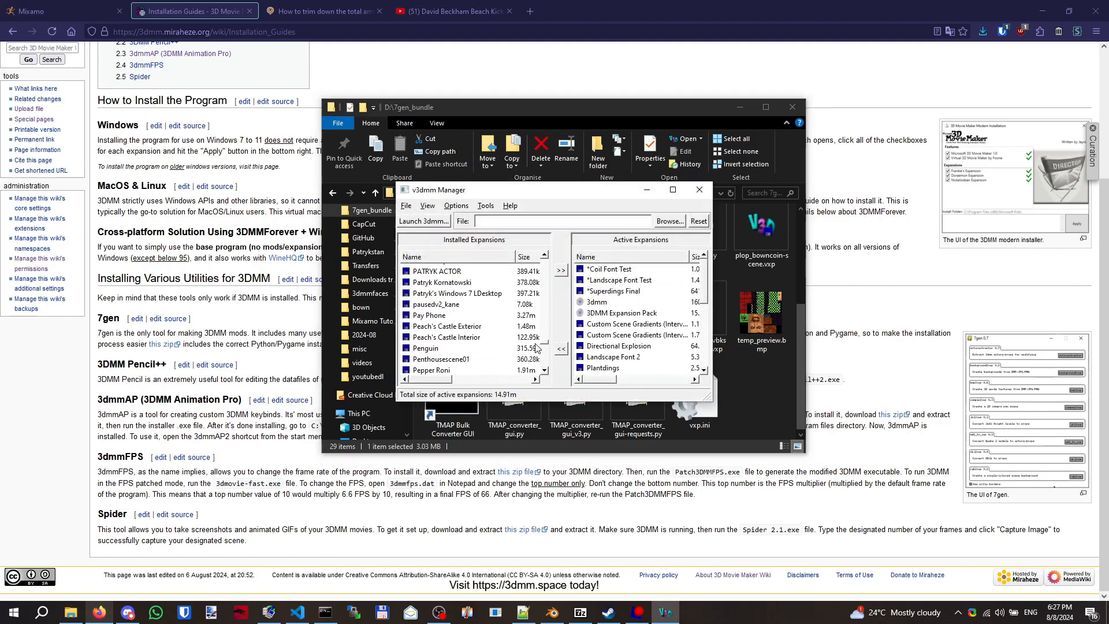
scroll(484, 351, "up", 6)
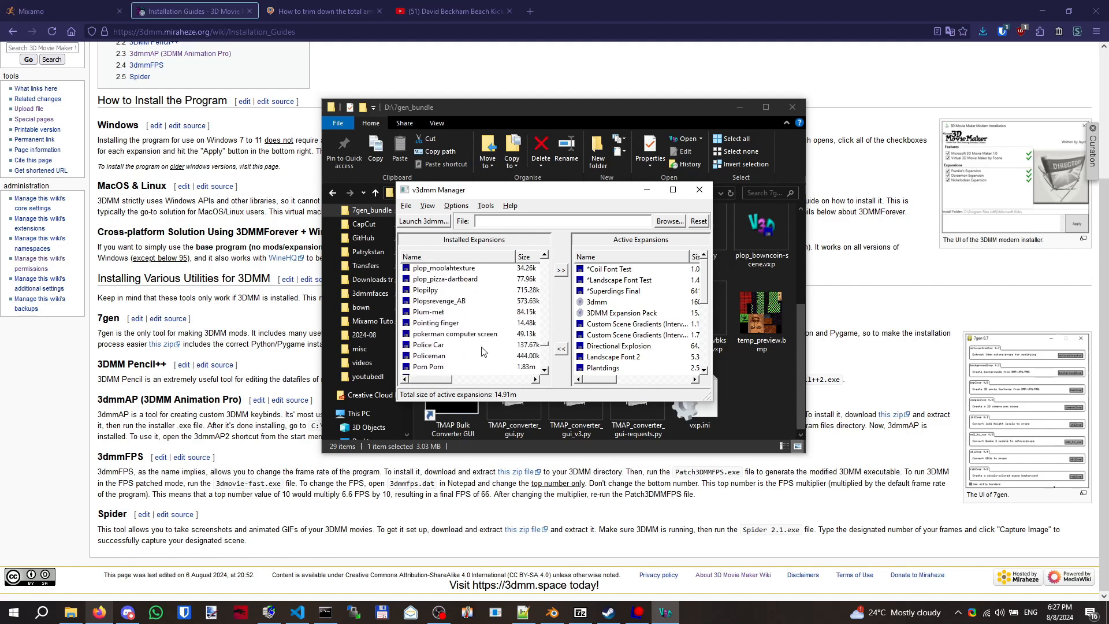
scroll(483, 351, "down", 3)
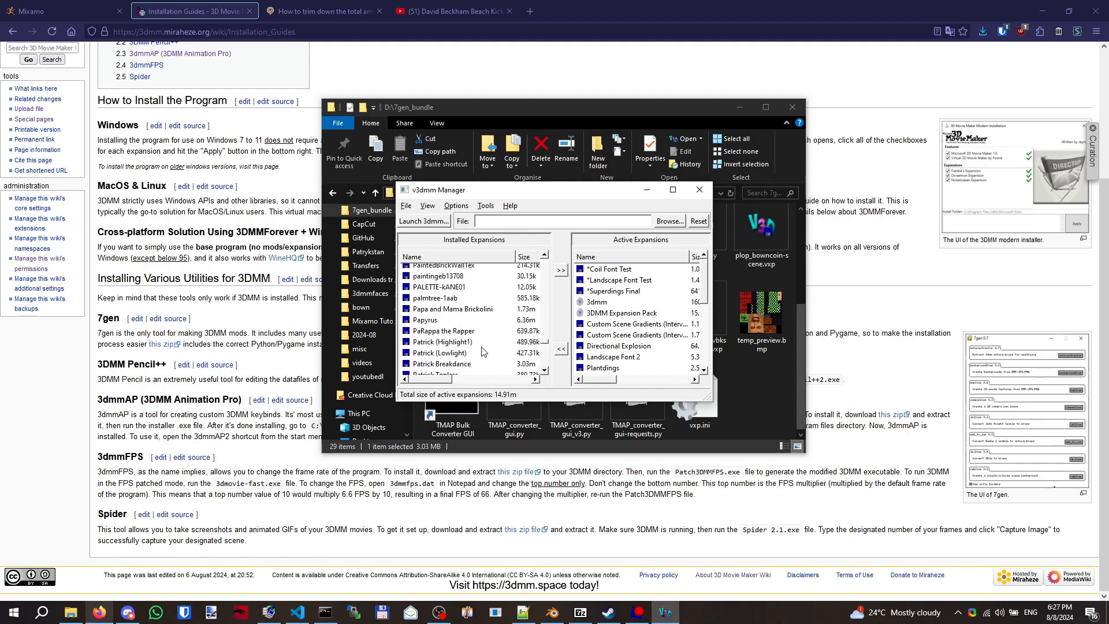
scroll(459, 339, "up", 2)
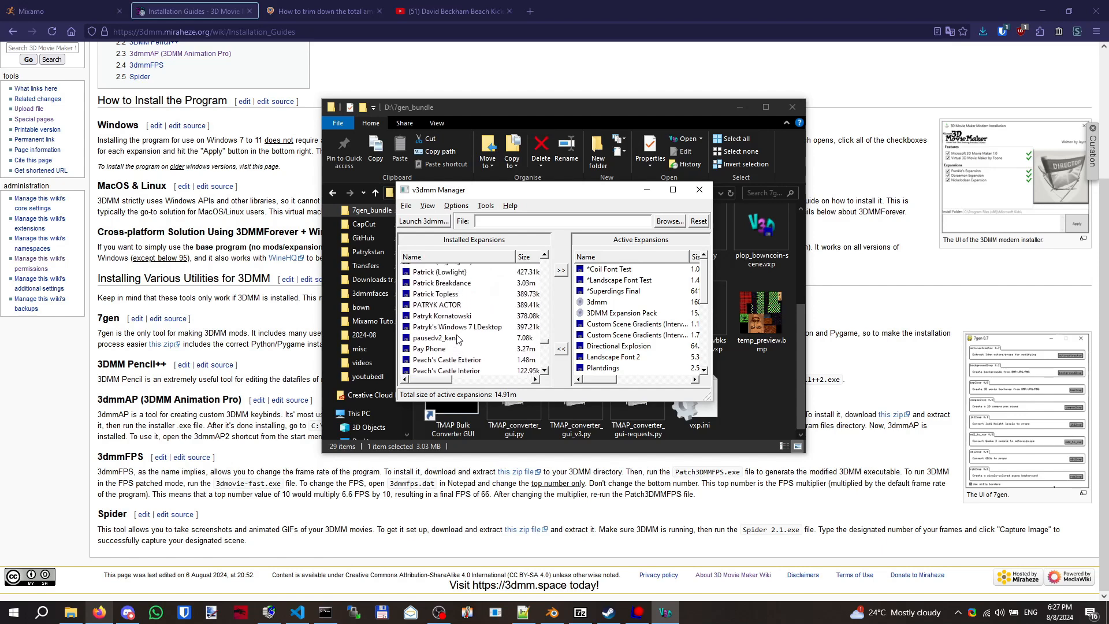
left_click(446, 311)
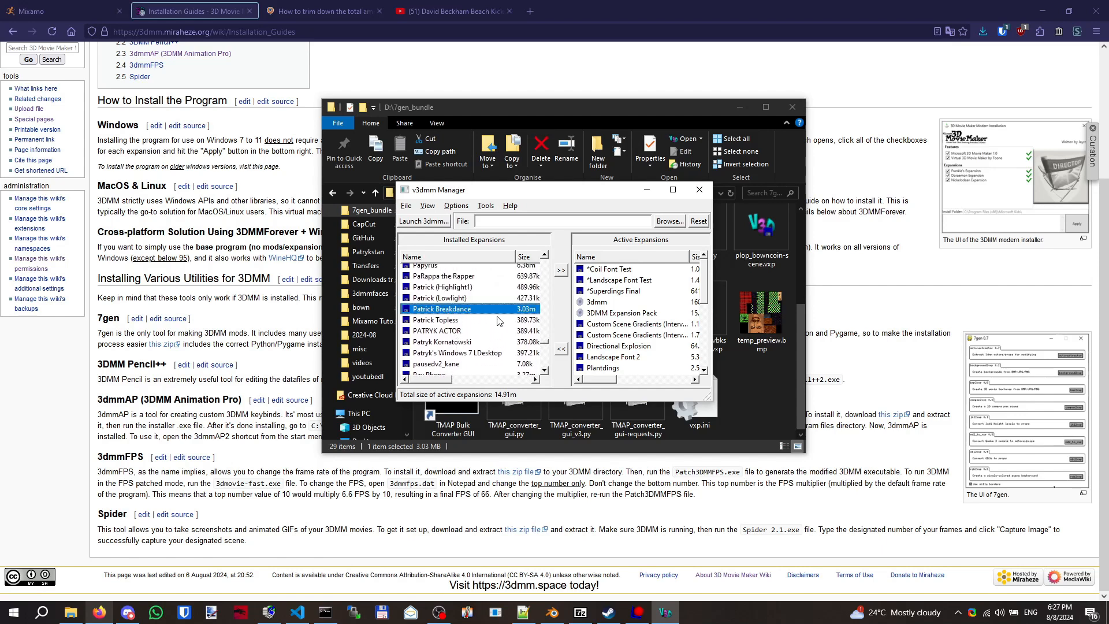
left_click(561, 270)
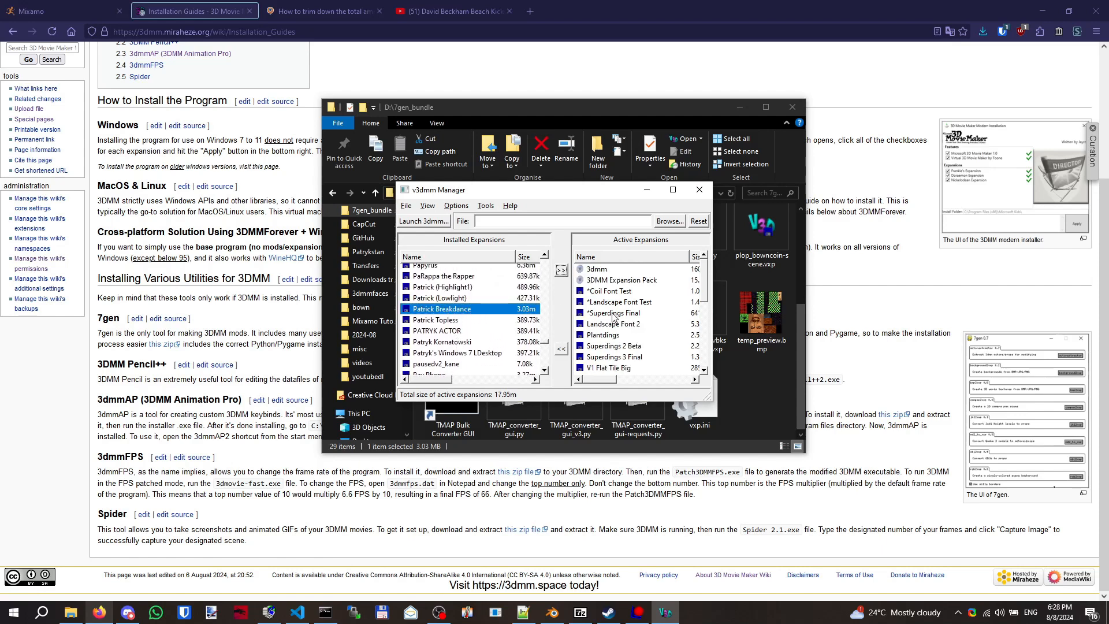
- Launch 3D Movie Maker and start a new movie with the city street scene, the first on page 1
left_click(429, 223)
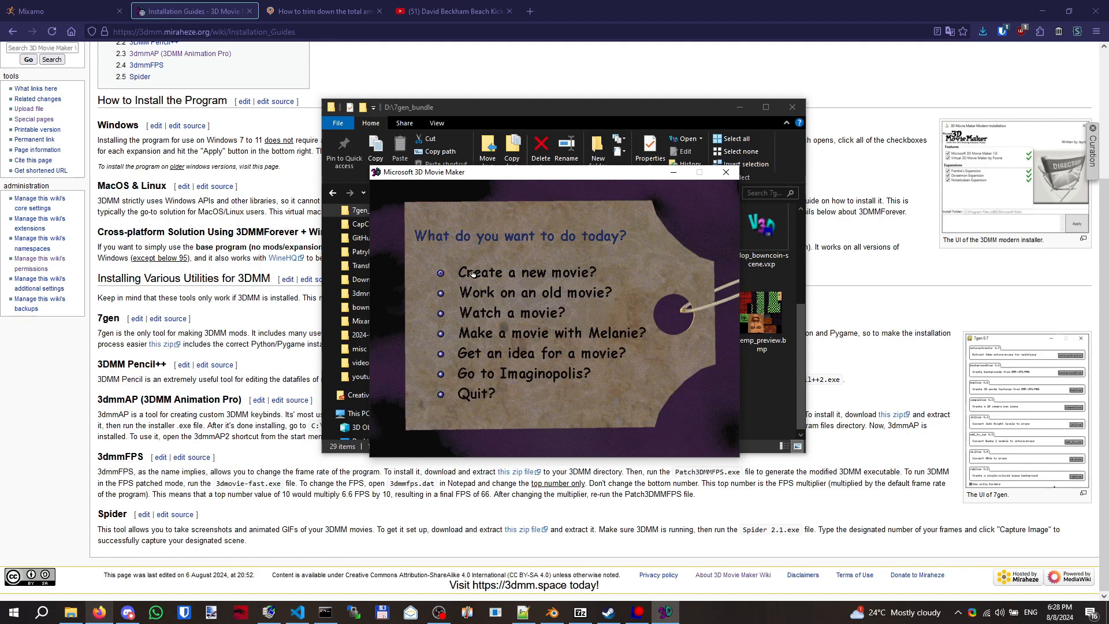
left_click(472, 273)
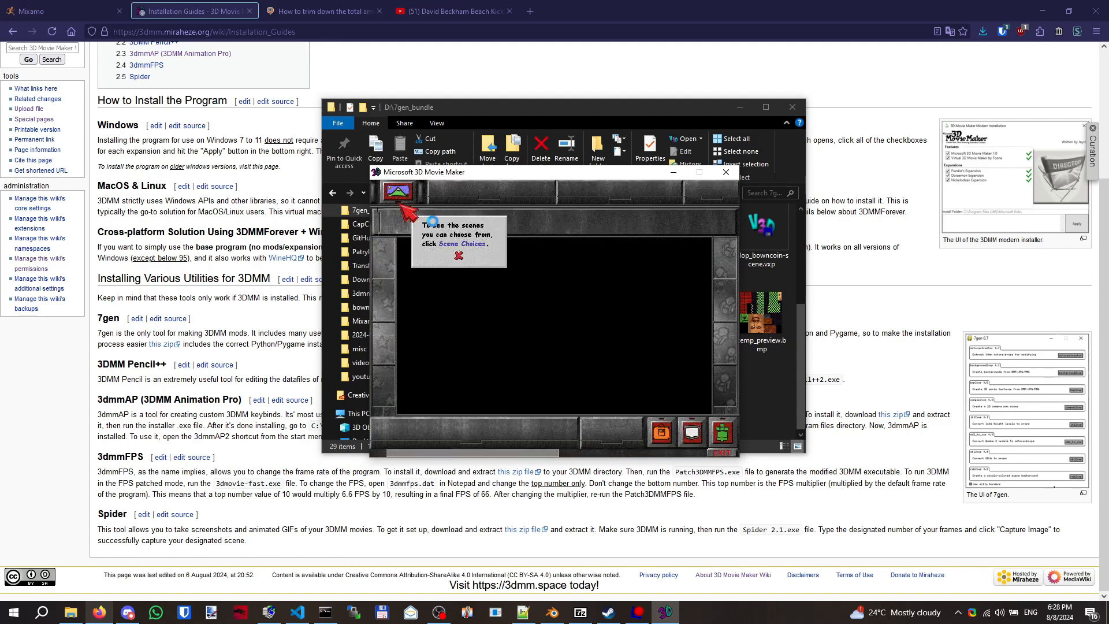
left_click(411, 199)
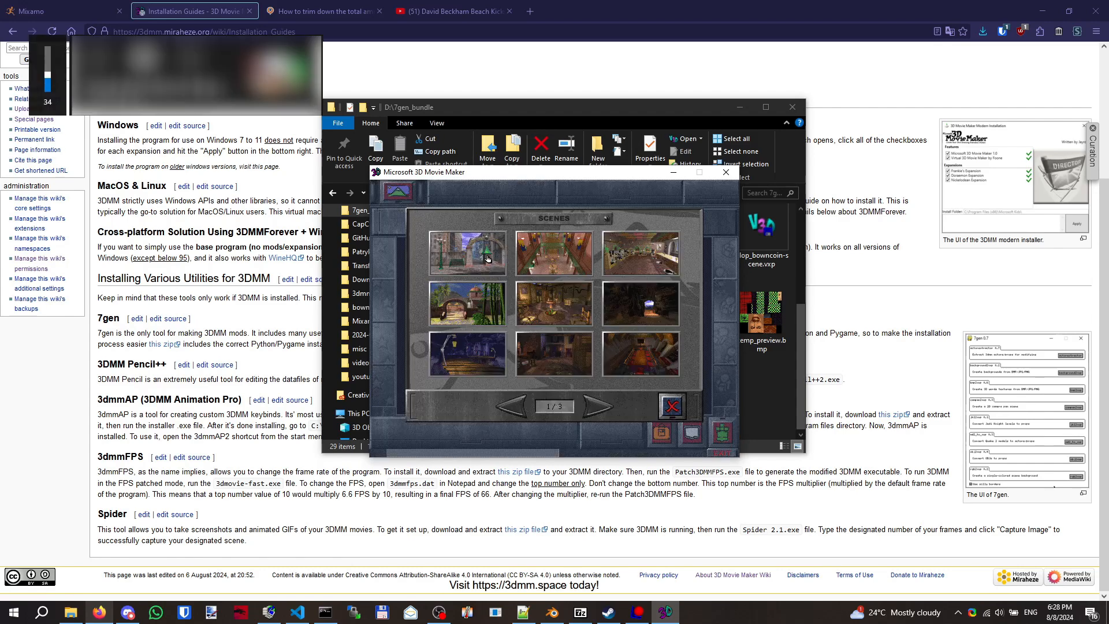
left_click(494, 261)
- Place the actor with the sprite-sheet thumbnail between the green bench and the kiosk, and record its breakdance action
left_click(466, 200)
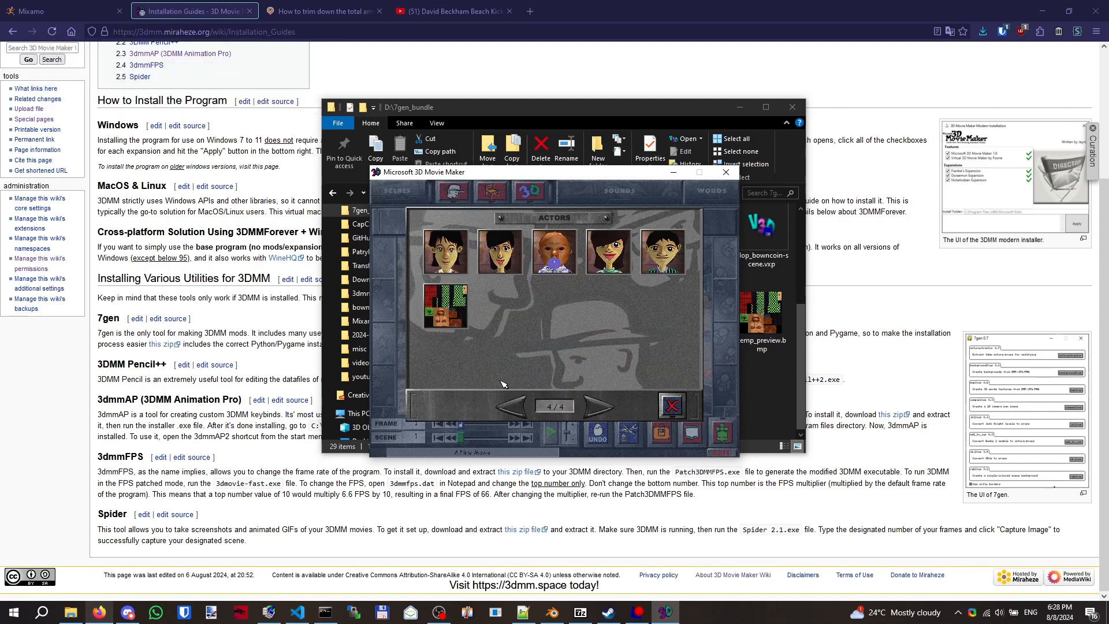
left_click(445, 312)
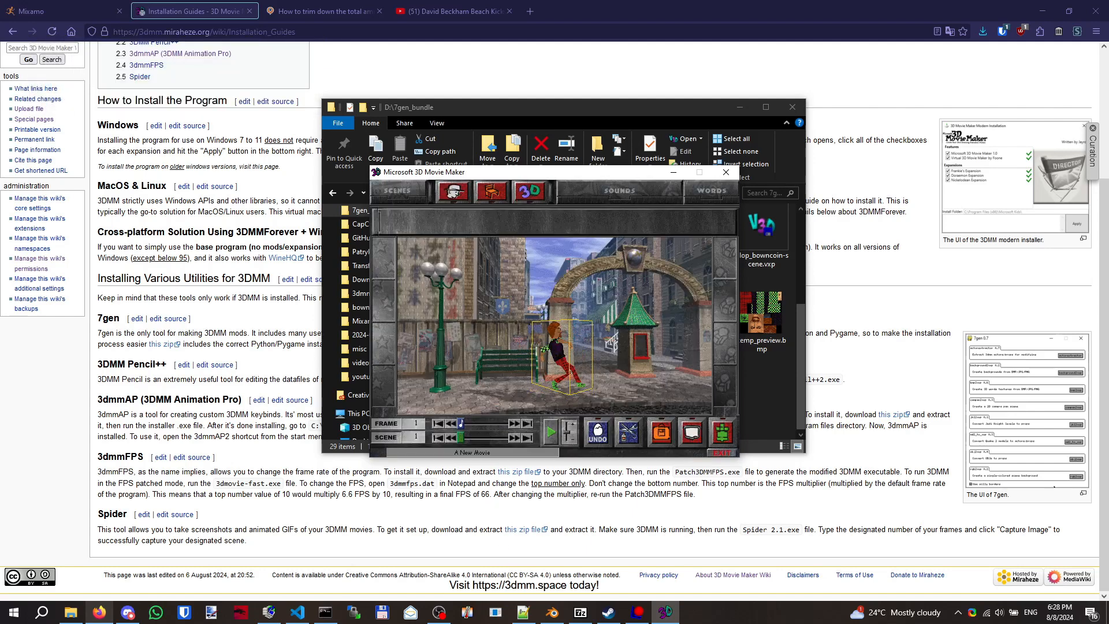
left_click(561, 358)
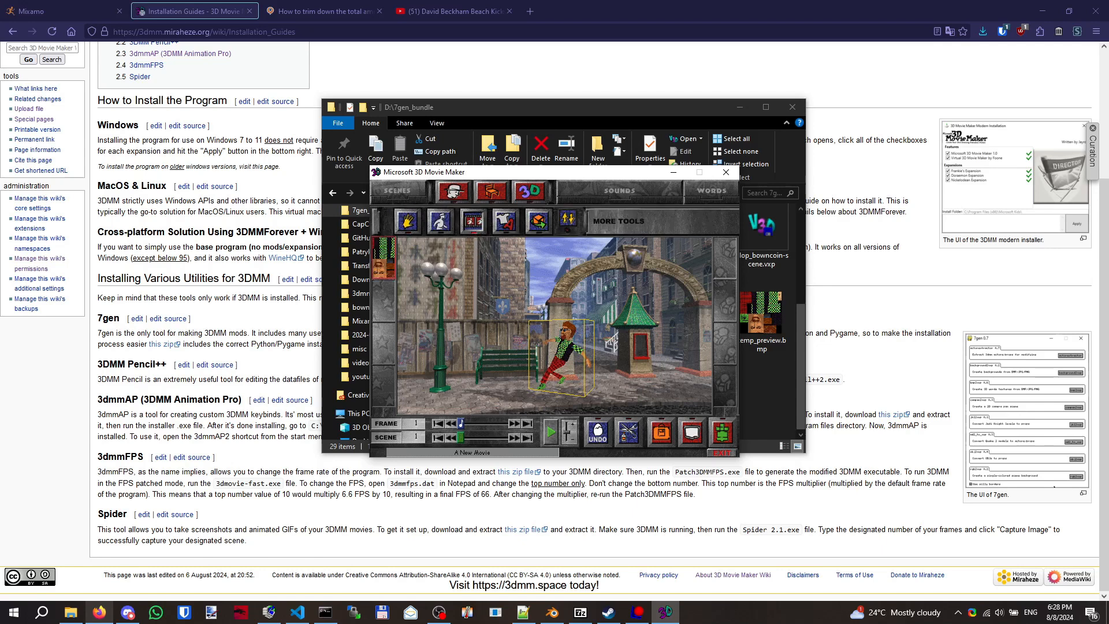
left_click(562, 370)
left_click_drag(562, 370, 570, 370)
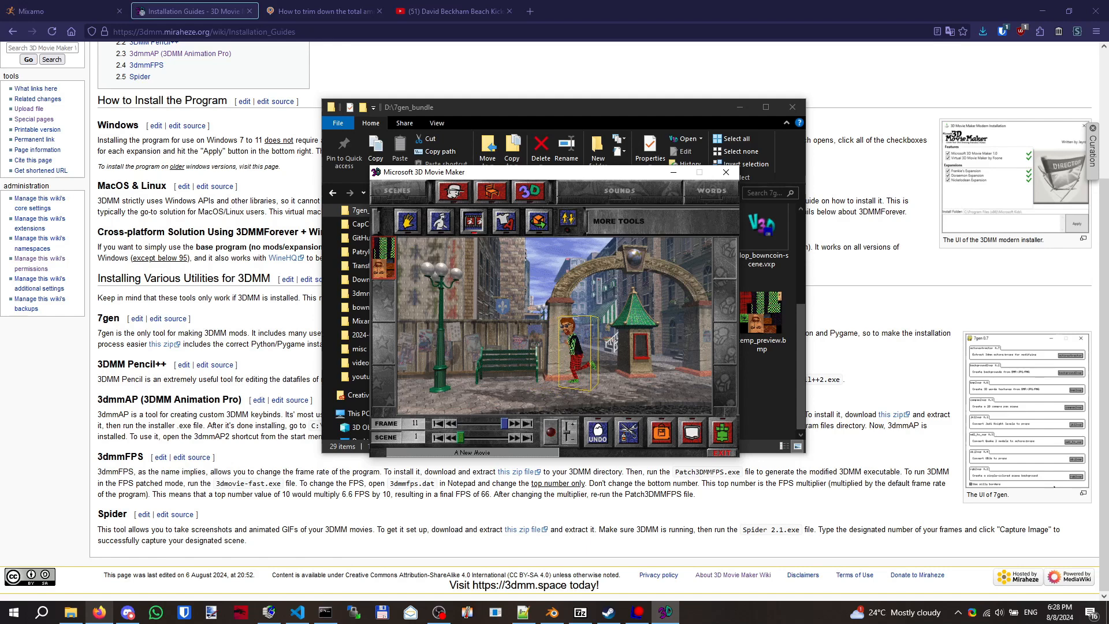